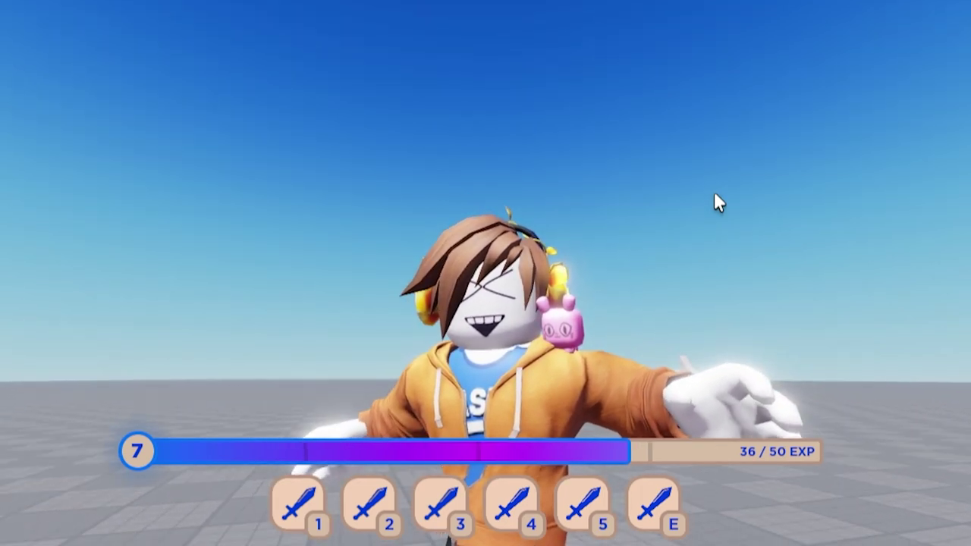
scroll(714, 194, "down", 5)
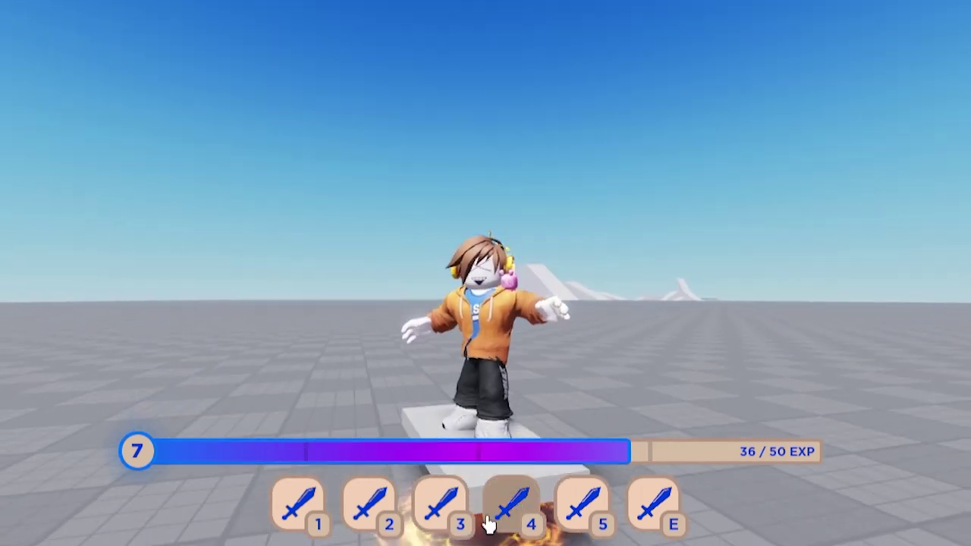
scroll(705, 230, "up", 5)
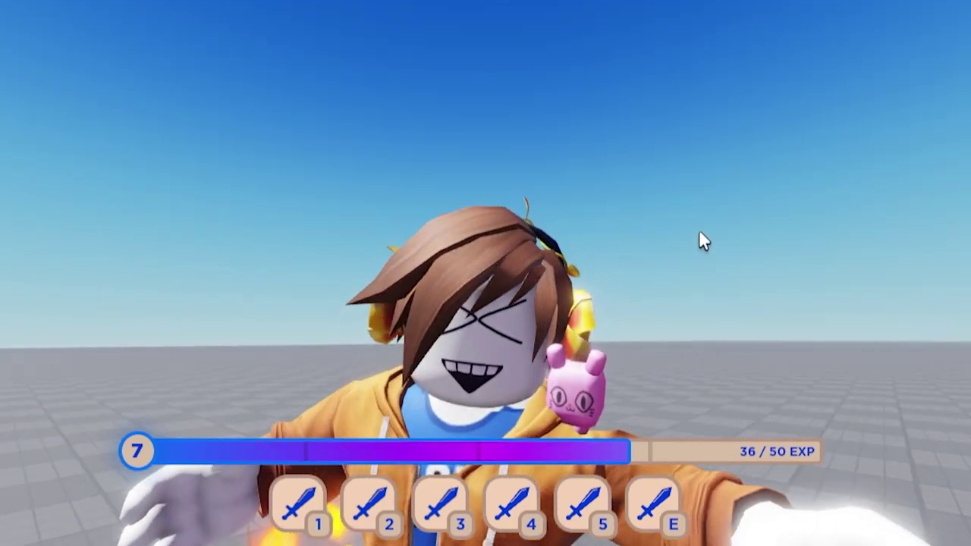
scroll(698, 231, "down", 3)
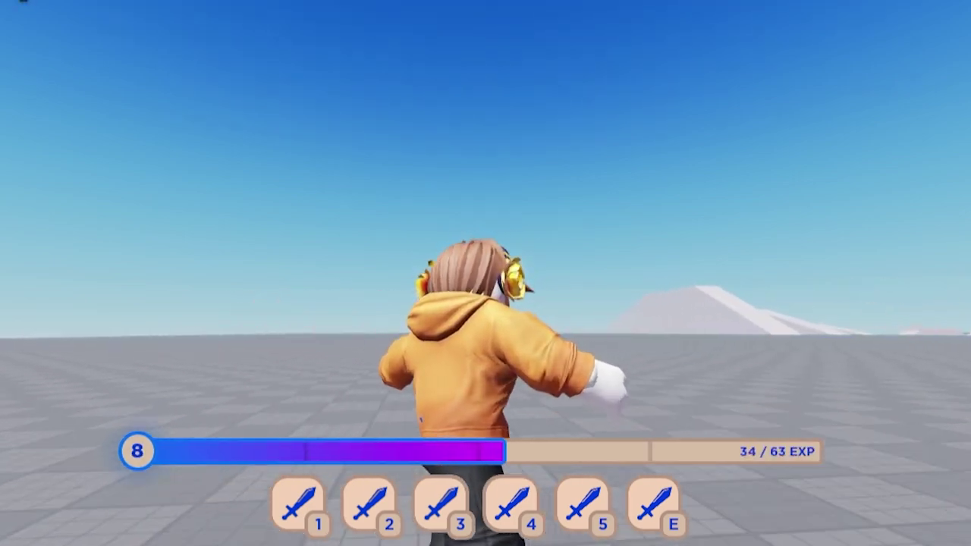
right_click_drag(582, 86, 612, 113)
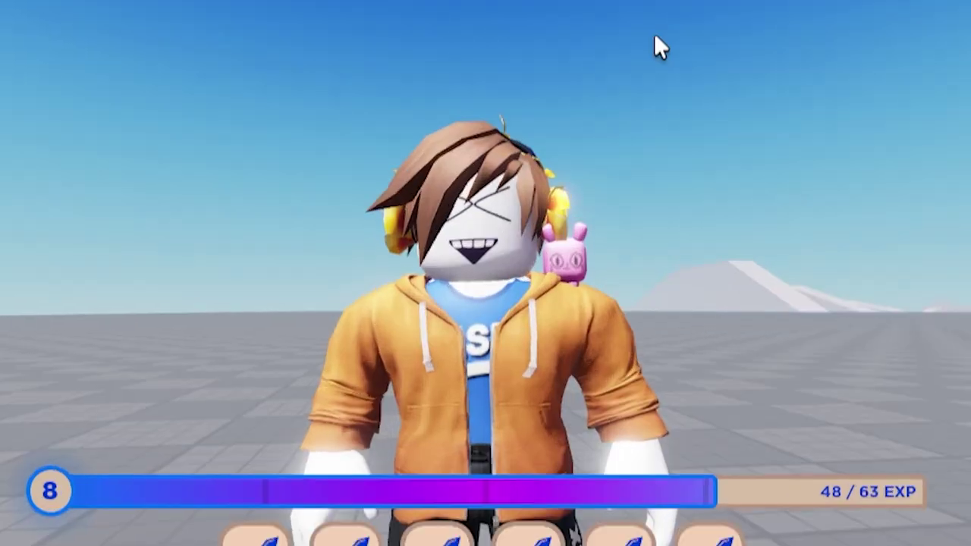
scroll(658, 45, "up", 2)
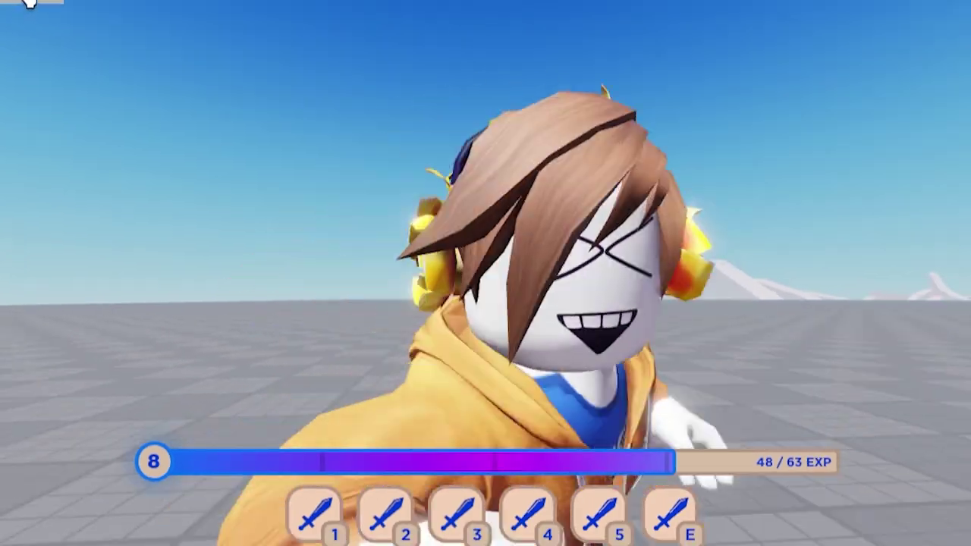
right_click_drag(29, 3, 132, 34)
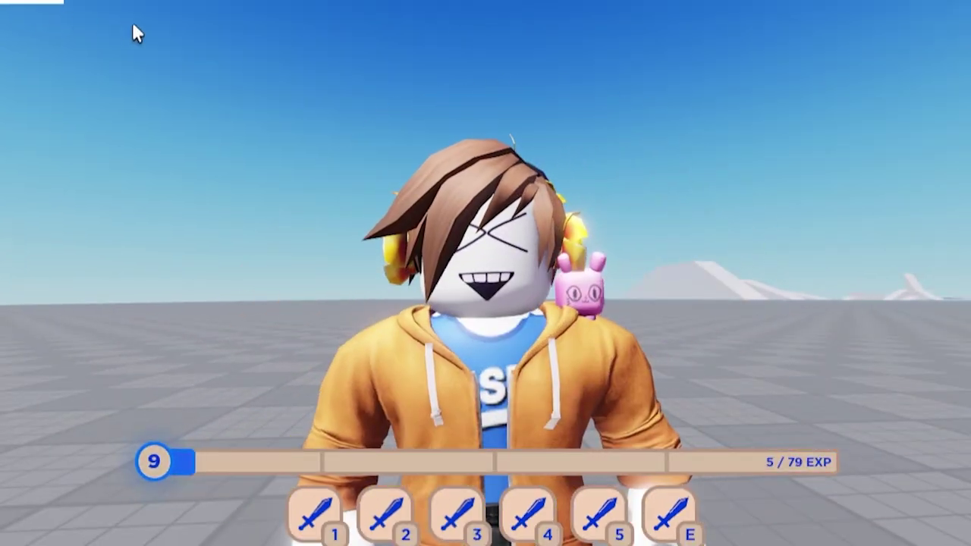
Step: Reset the character in the running playtest
key("Escape")
key("r")
key("Return")
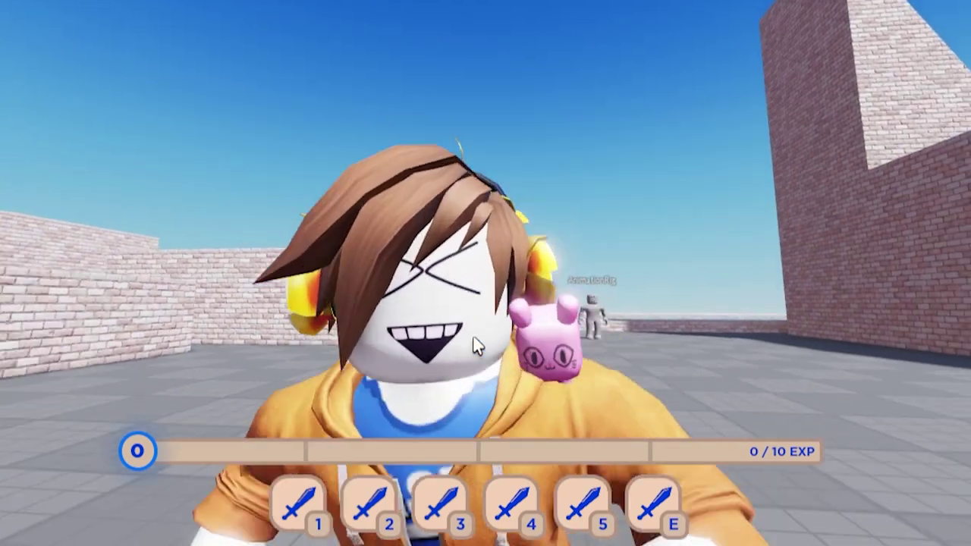
key("s")
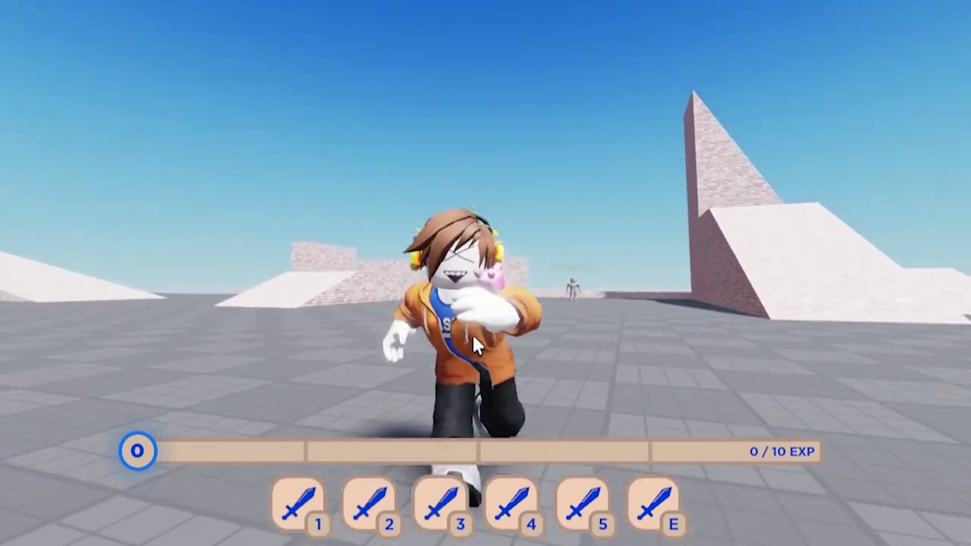
scroll(473, 335, "up", 3)
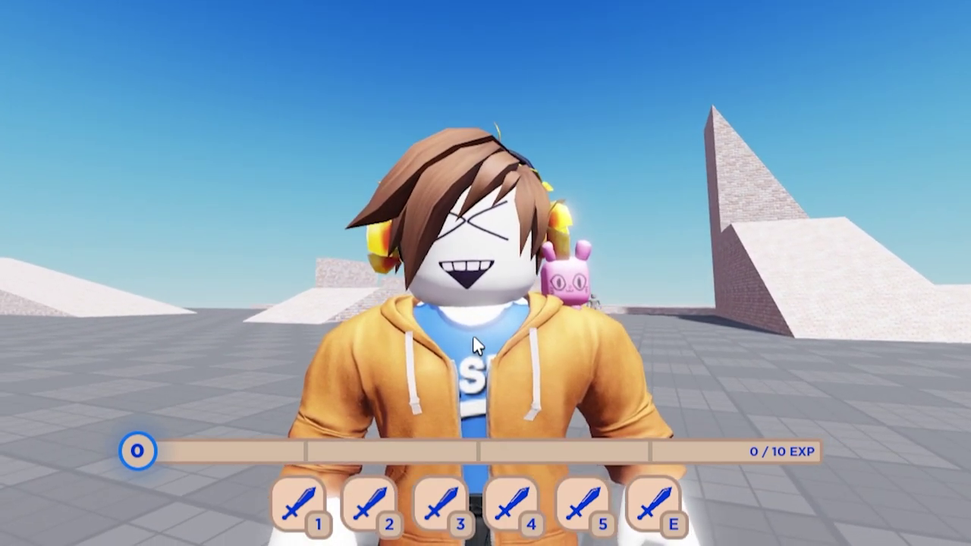
right_click_drag(472, 334, 472, 335)
scroll(472, 334, "up", 2)
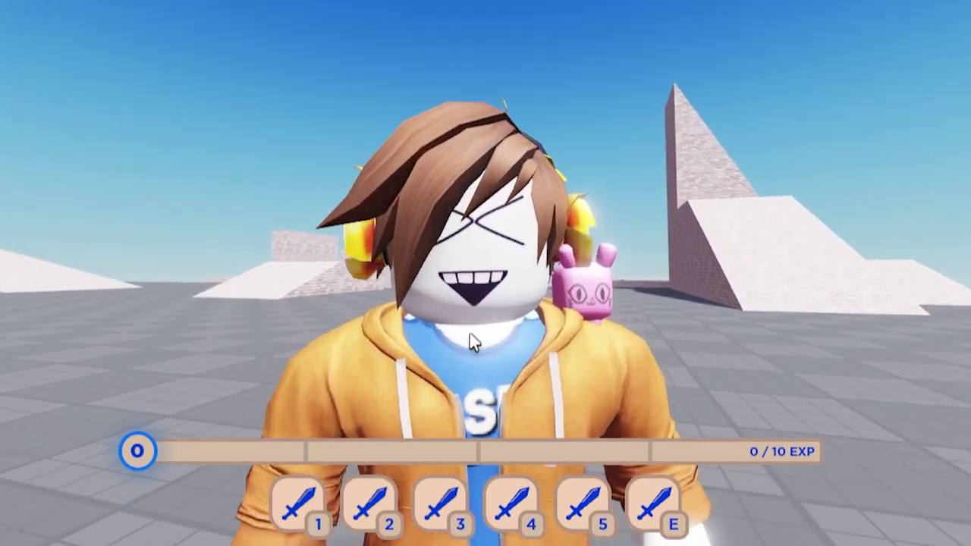
scroll(469, 334, "down", 2)
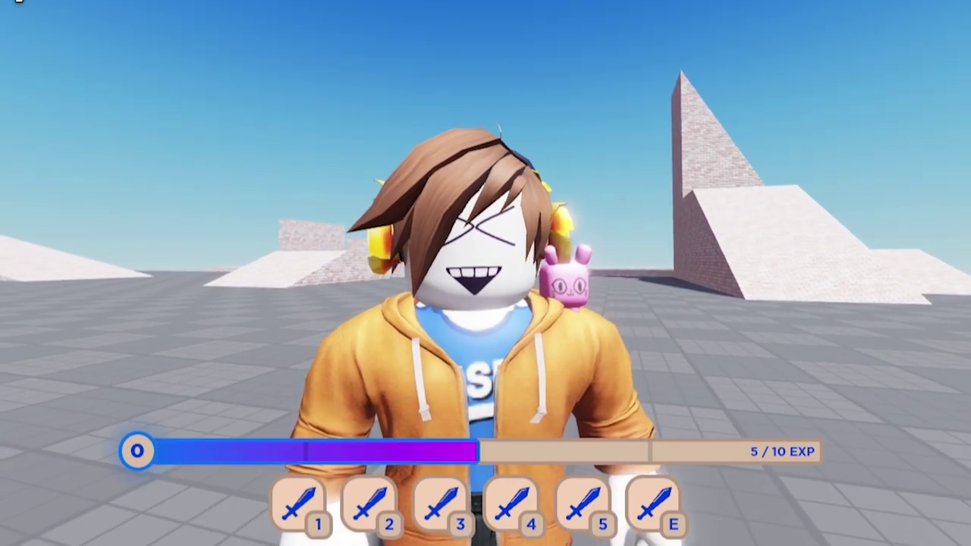
key("s")
scroll(227, 163, "down", 3)
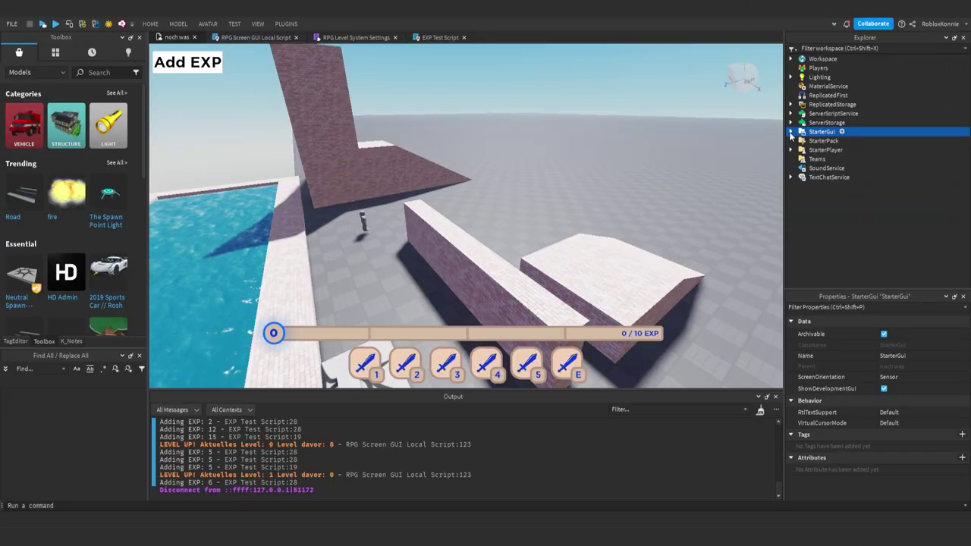
Step: Move the existing RPG Screen GUI out of StarterGui into ServerScriptService
left_click(790, 132)
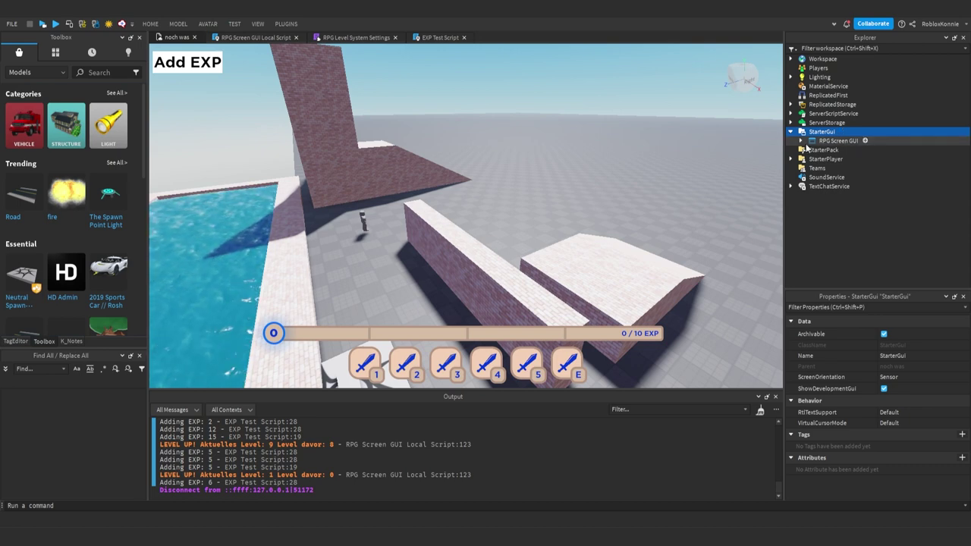
left_click(825, 144)
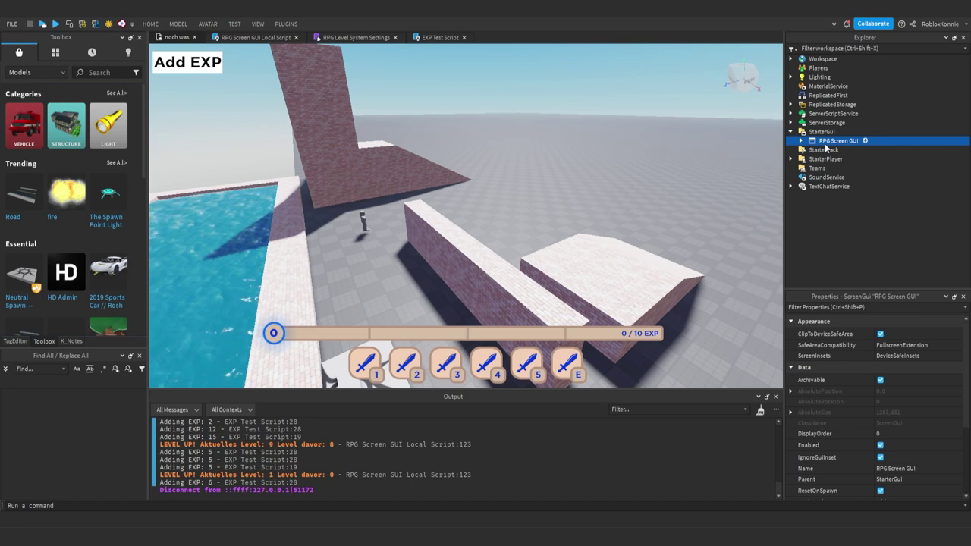
left_click_drag(825, 144, 836, 119)
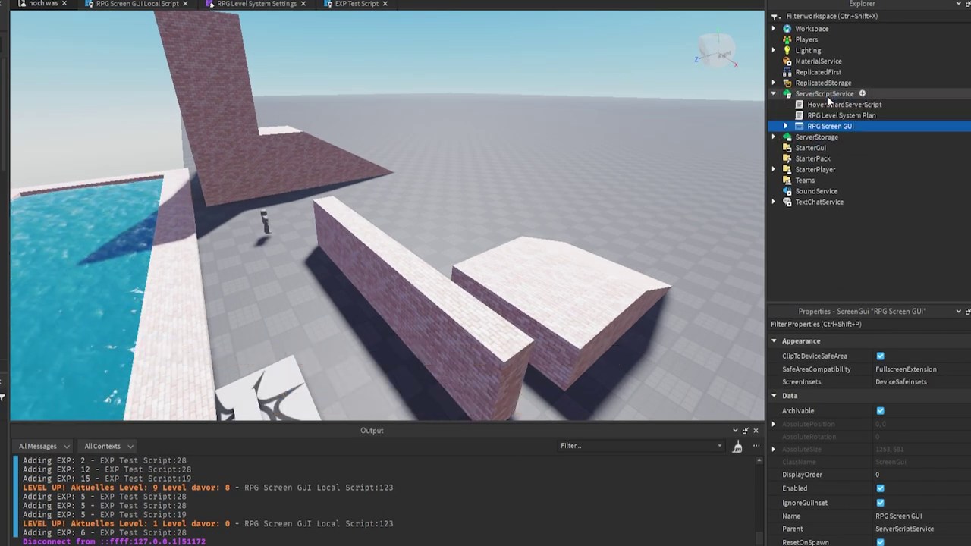
left_click(773, 93)
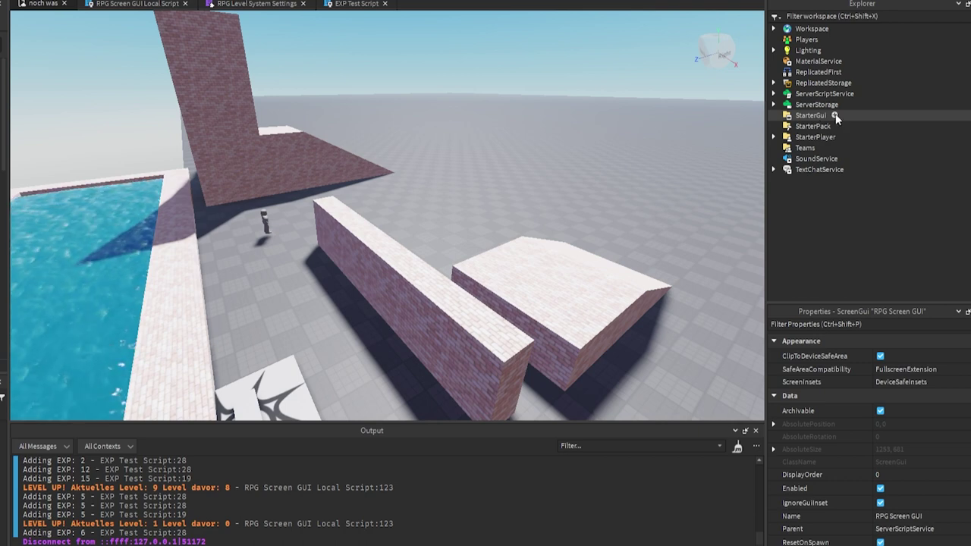
Step: Insert a ScreenGui under StarterGui, name it RPG Screen GUI, and set its ScreenInsets to DeviceSafeInsets
left_click(835, 116)
left_click(788, 159)
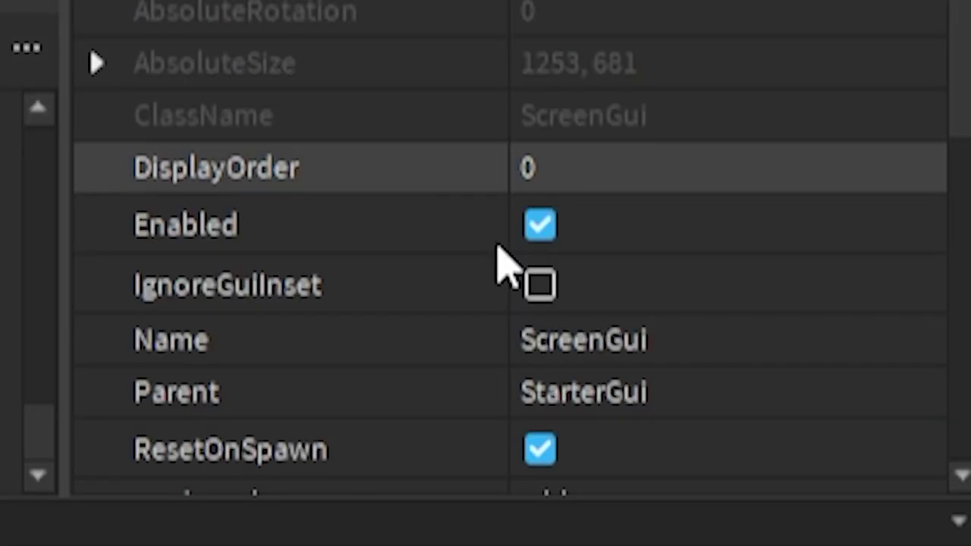
left_click(671, 341)
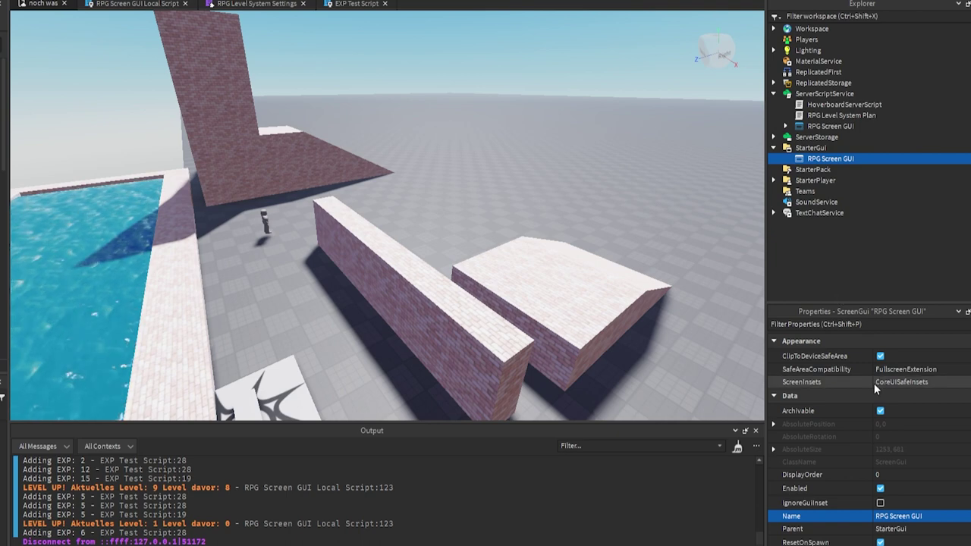
left_click(910, 384)
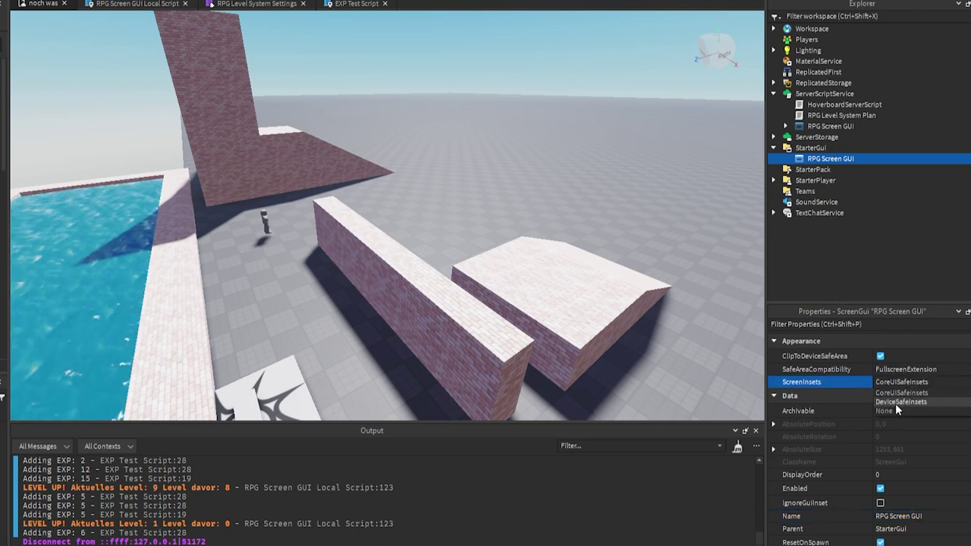
left_click(896, 402)
left_click(879, 355)
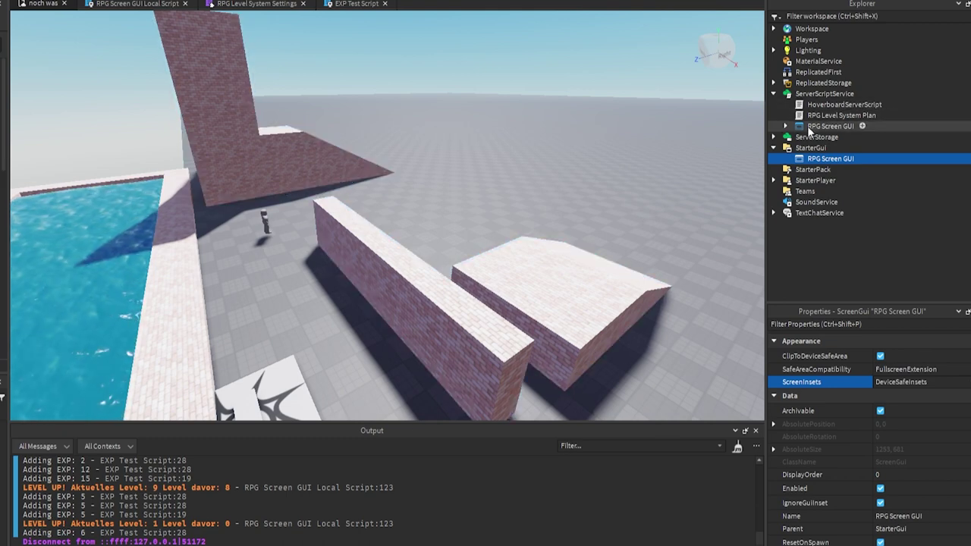
Step: Insert a Frame into the new RPG Screen GUI and shape it as a wide bar about 774 x 102 px along the game screen's lower edge
left_click(862, 159)
left_click(784, 208)
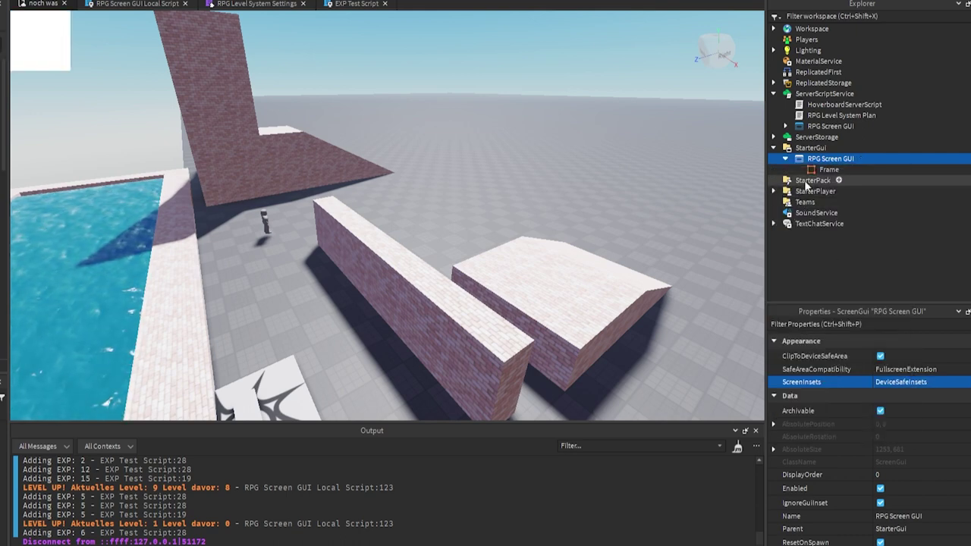
left_click_drag(49, 51, 394, 376)
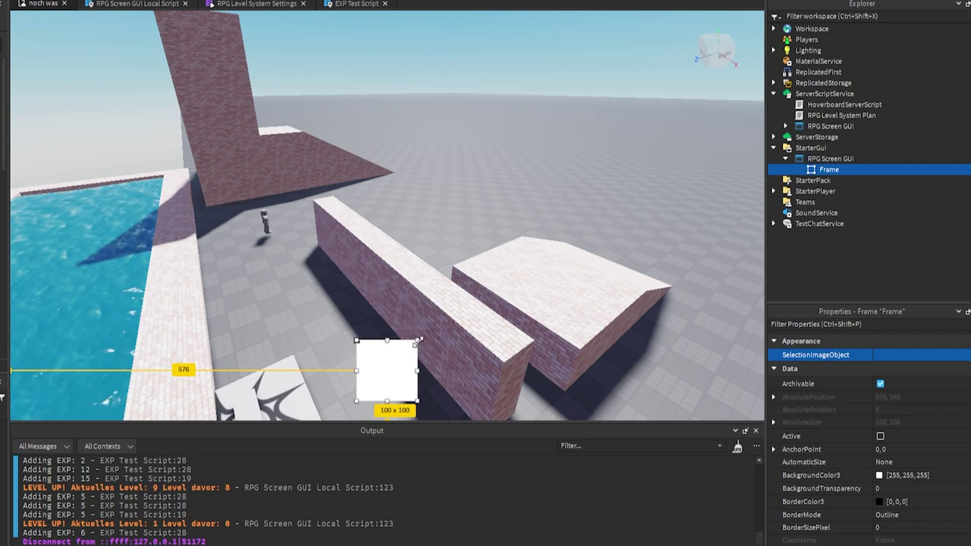
left_click_drag(416, 342, 708, 367)
left_click_drag(661, 389, 725, 388)
left_click_drag(638, 383, 557, 378)
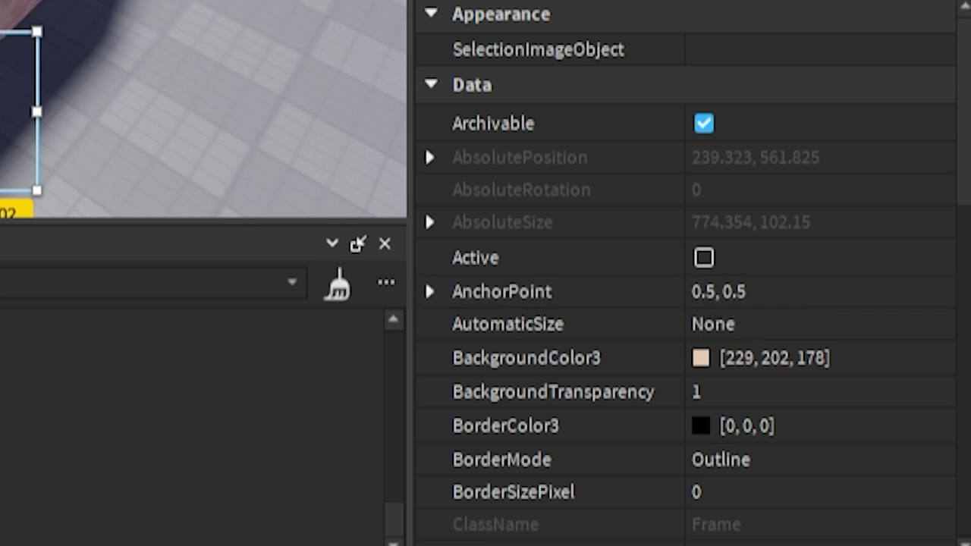
scroll(711, 157, "down", 5)
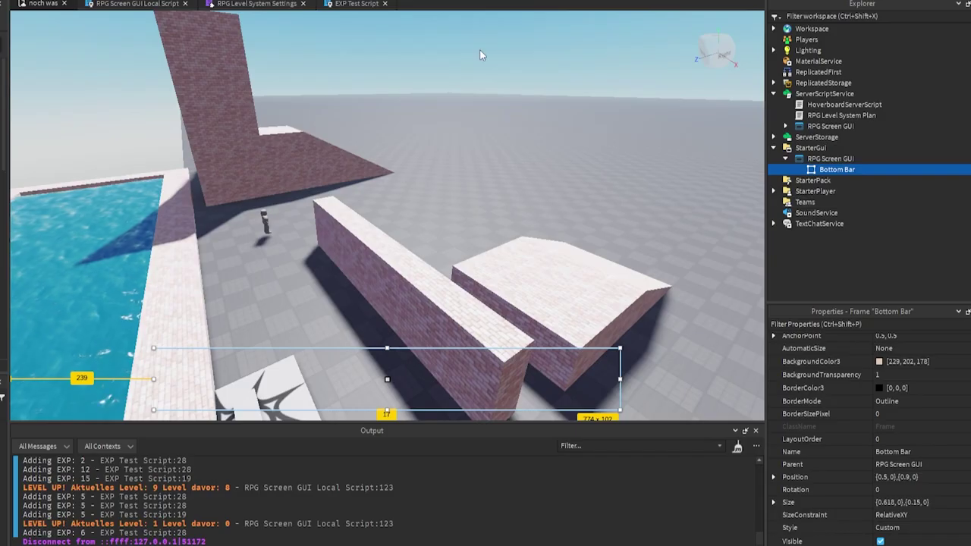
Step: Open the AutoScale Plus plugin's options for the Bottom Bar frame
left_click(872, 1)
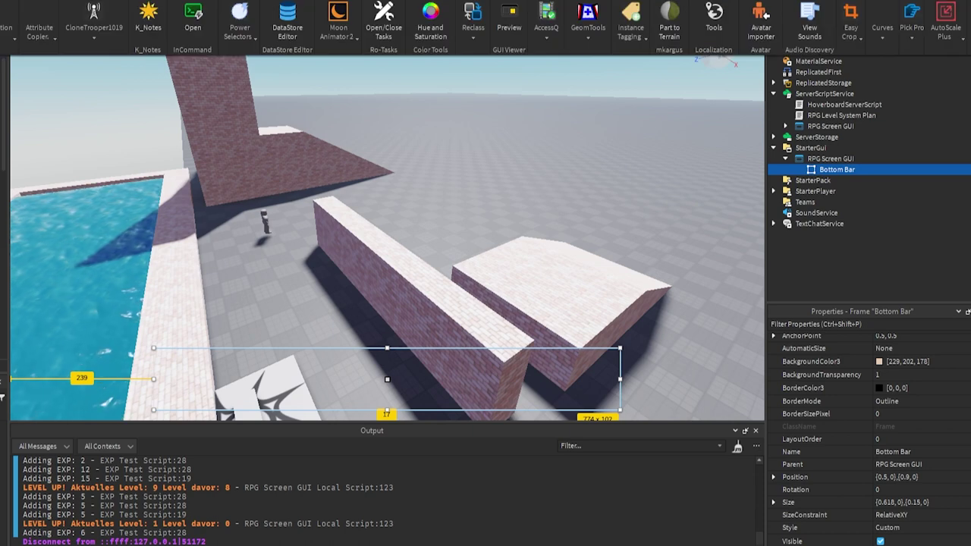
left_click(941, 34)
left_click(890, 85)
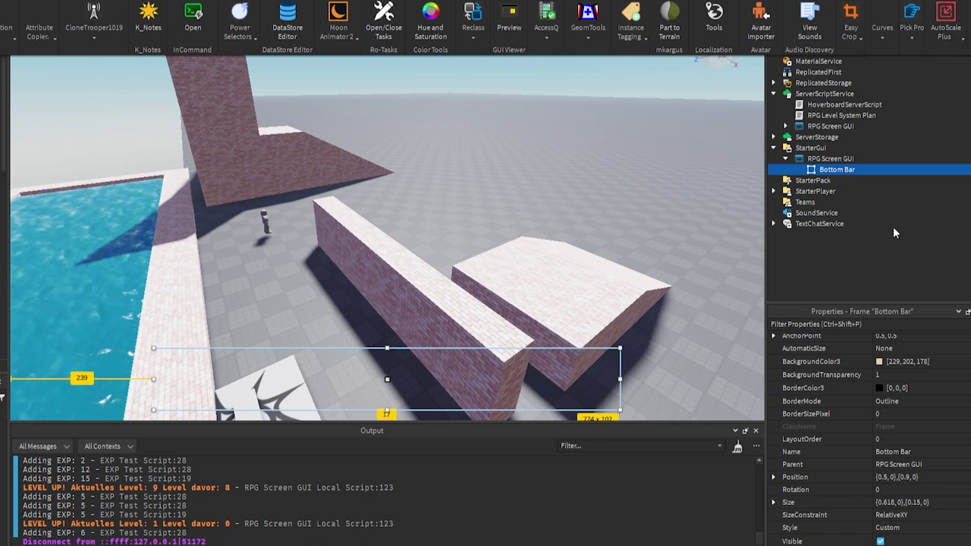
Step: Preview the Bottom Bar frame on the emulated iPad 6th Generation and Samsung GT-N5110, and return the emulation to HD 1080
left_click(830, 173)
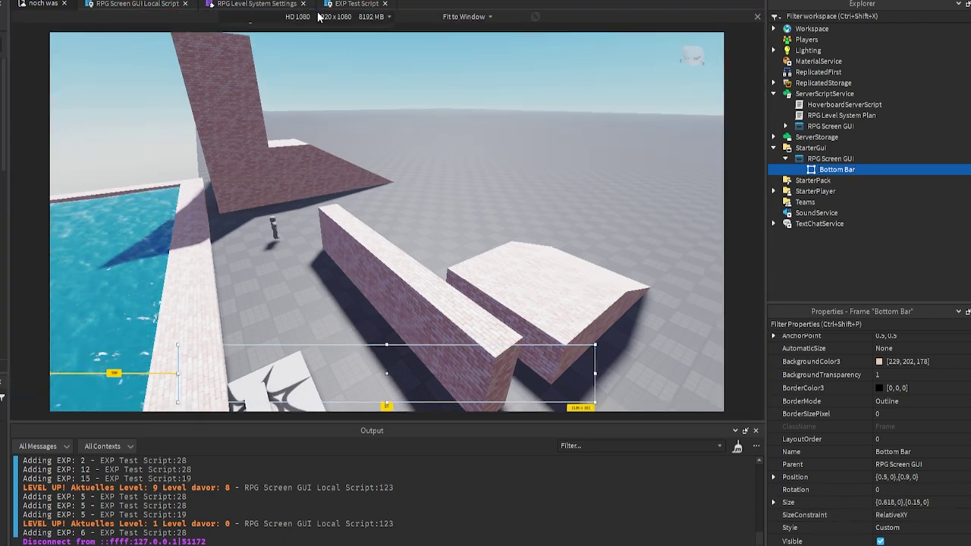
left_click(319, 17)
left_click(308, 284)
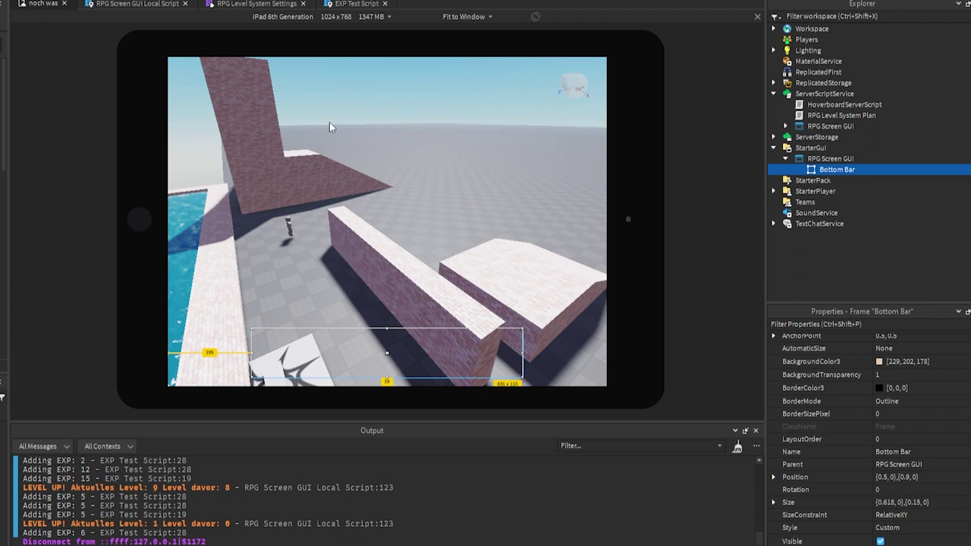
left_click(308, 17)
left_click(288, 379)
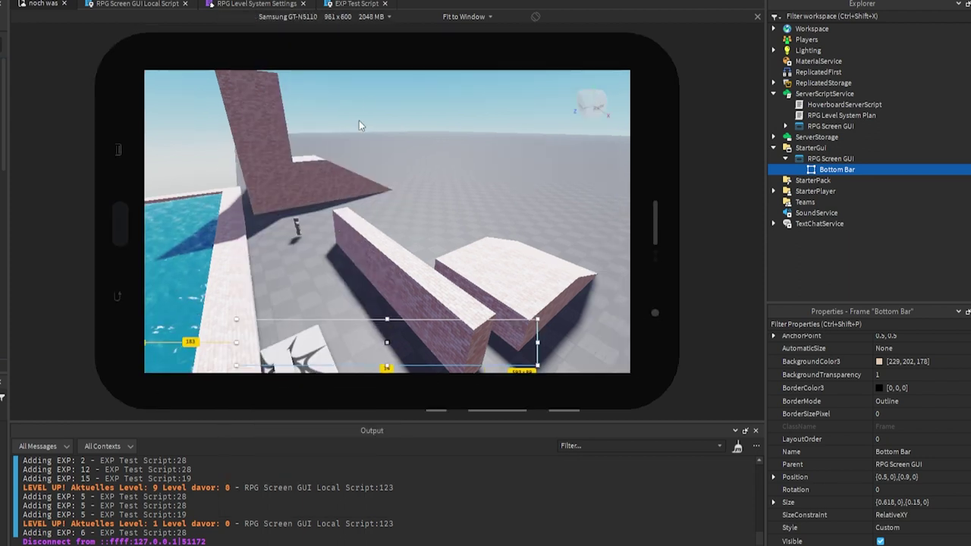
left_click(326, 16)
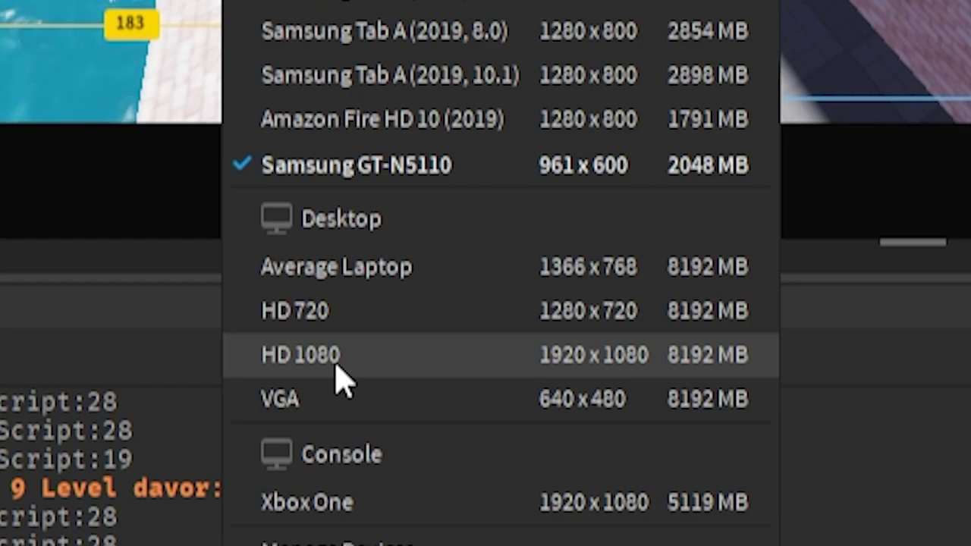
left_click(258, 446)
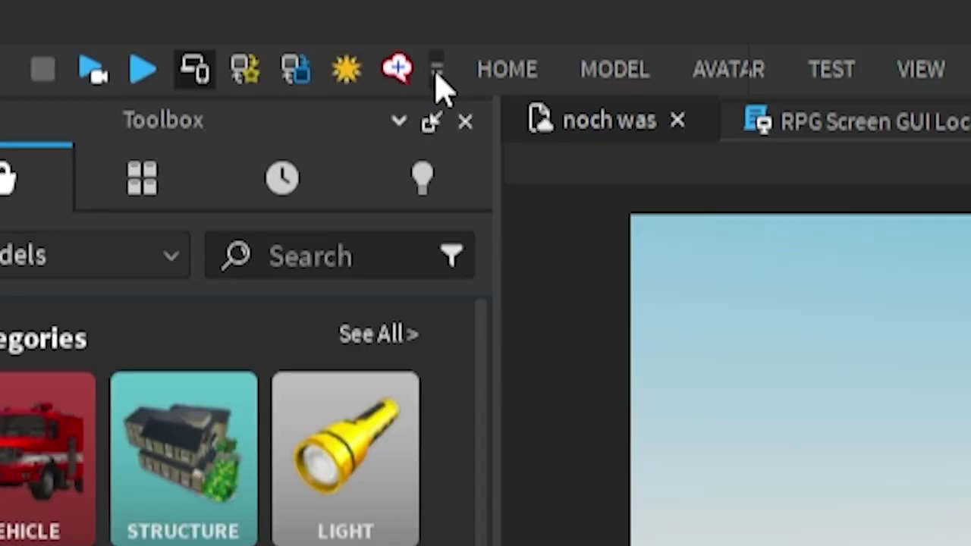
Step: Check that the Device action is enabled in the Quick Access Bar customization, and toggle device emulation off and on again
left_click(437, 74)
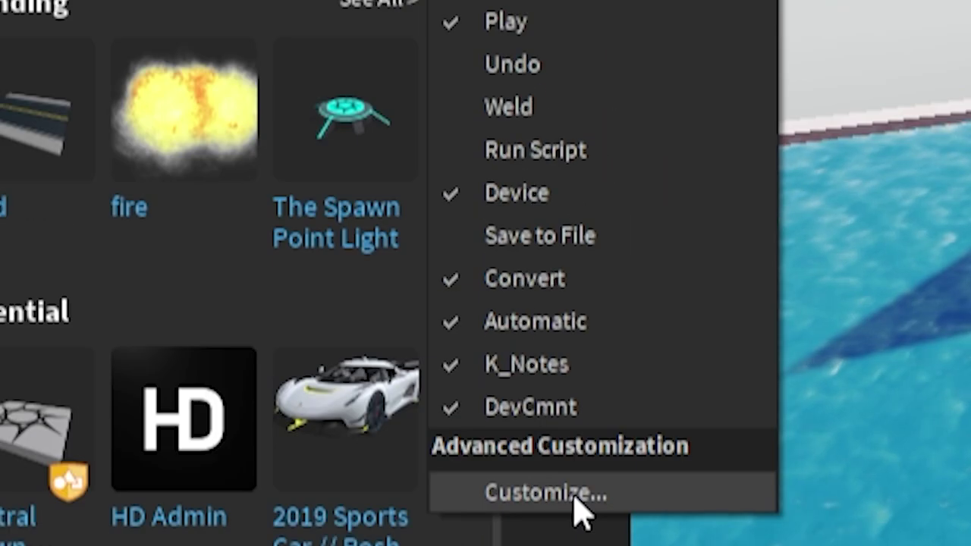
left_click(574, 503)
left_click(200, 168)
type("devi")
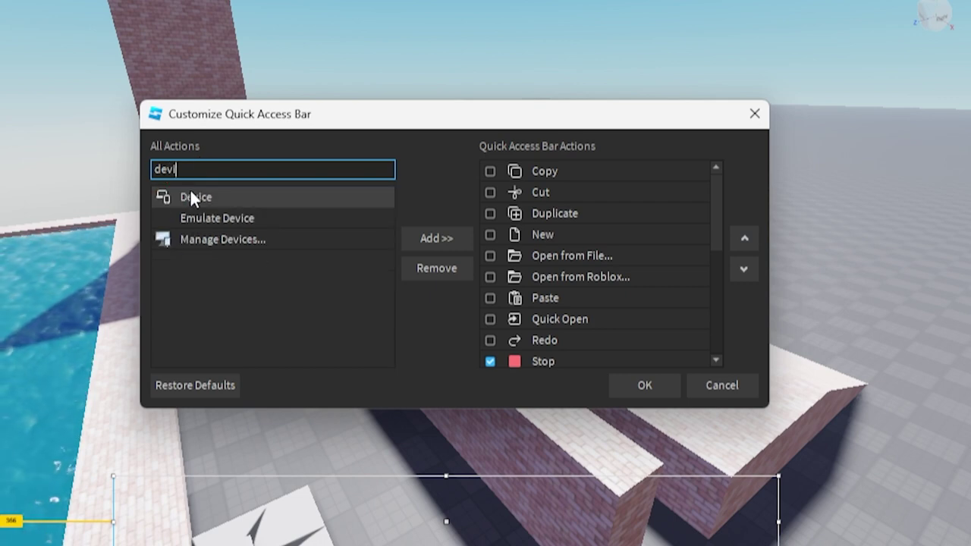
left_click(191, 194)
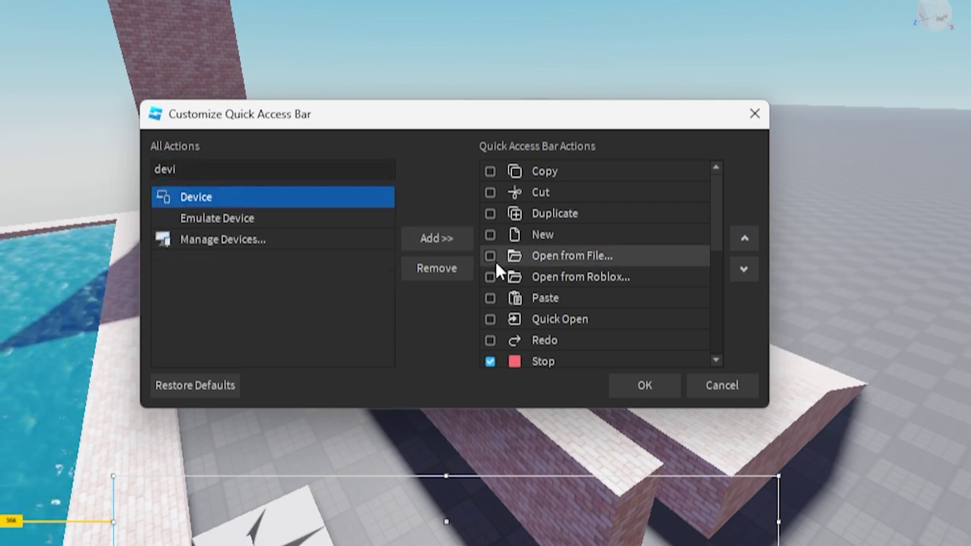
scroll(641, 338, "down", 5)
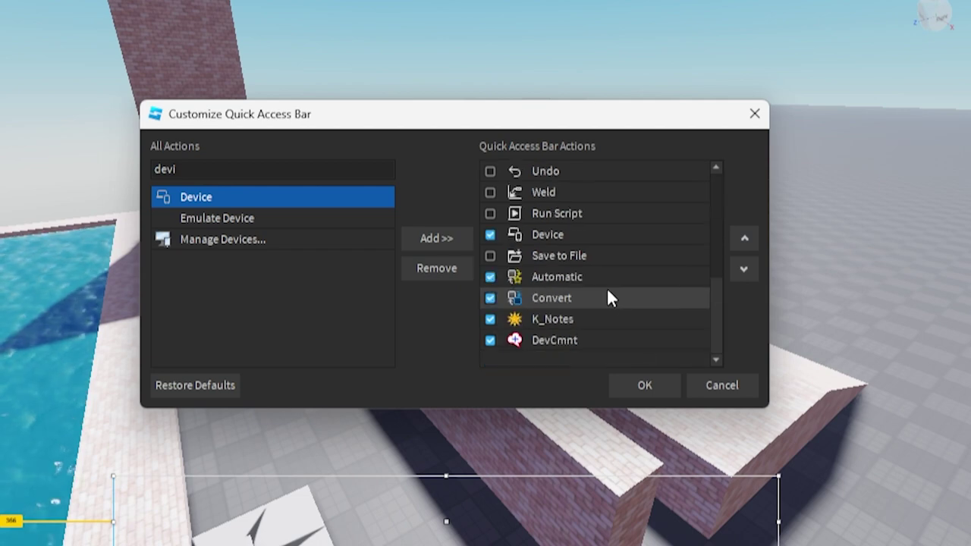
left_click(562, 235)
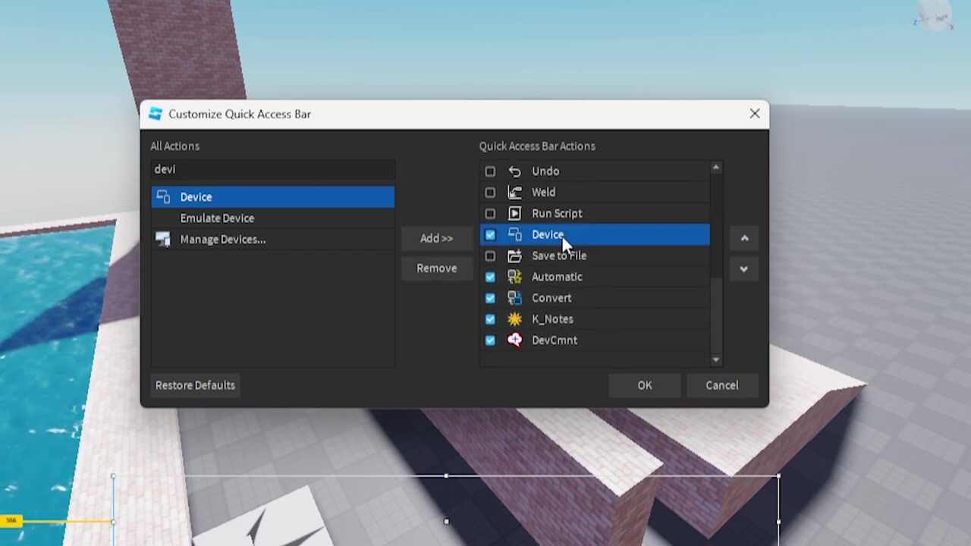
left_click(663, 383)
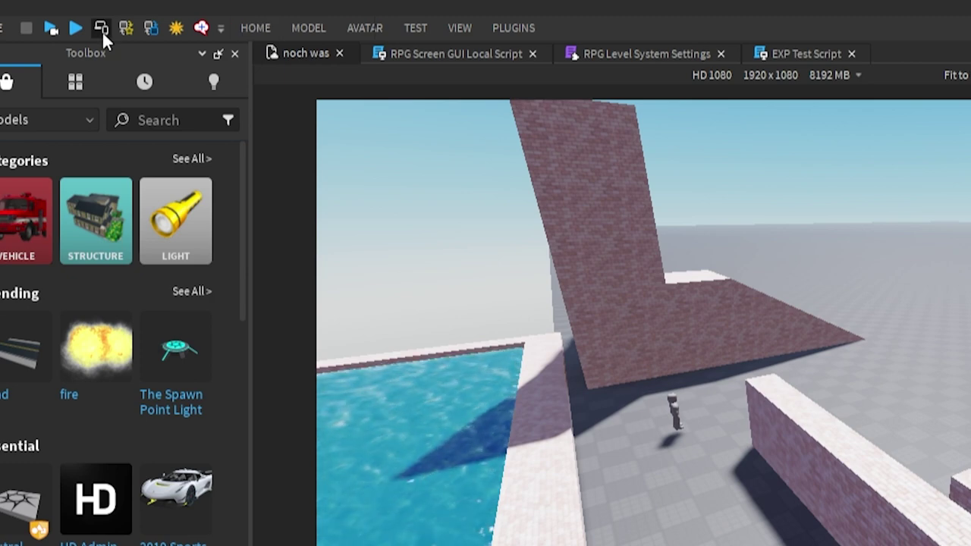
left_click(102, 30)
left_click(102, 31)
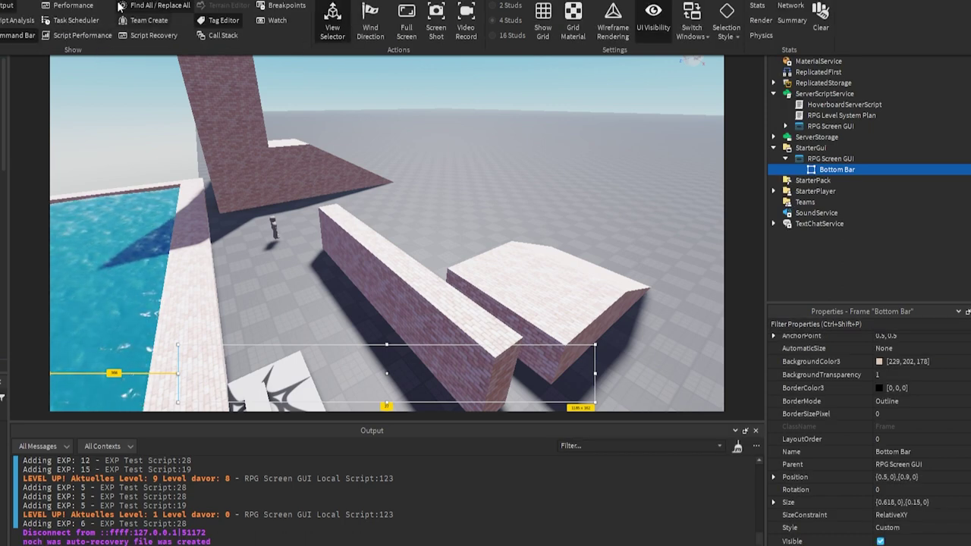
Step: Examine the Actions Bar and Level Bar frames inside Bottom Bar, including their background and anchor point properties
left_click(773, 93)
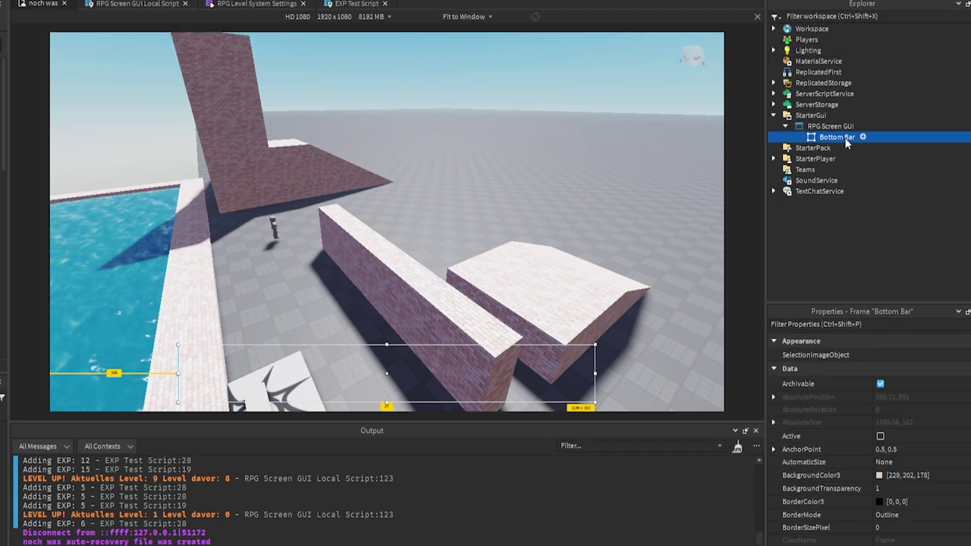
key("Right")
left_click(837, 148)
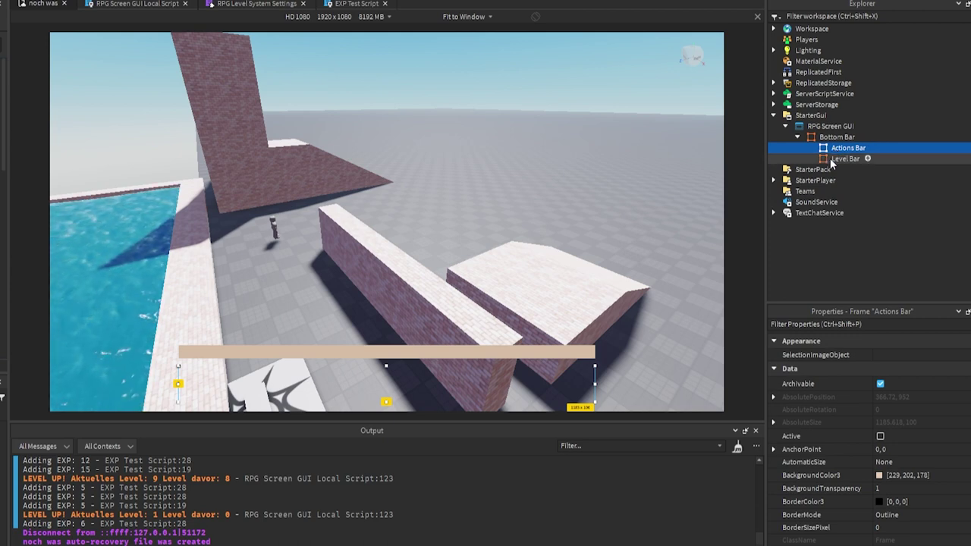
left_click(833, 160)
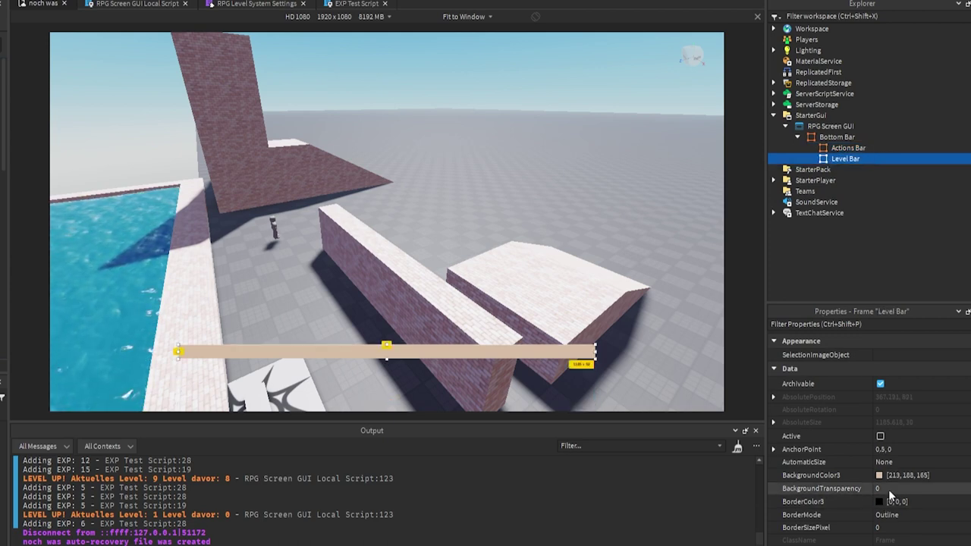
left_click(836, 138)
left_click(840, 149)
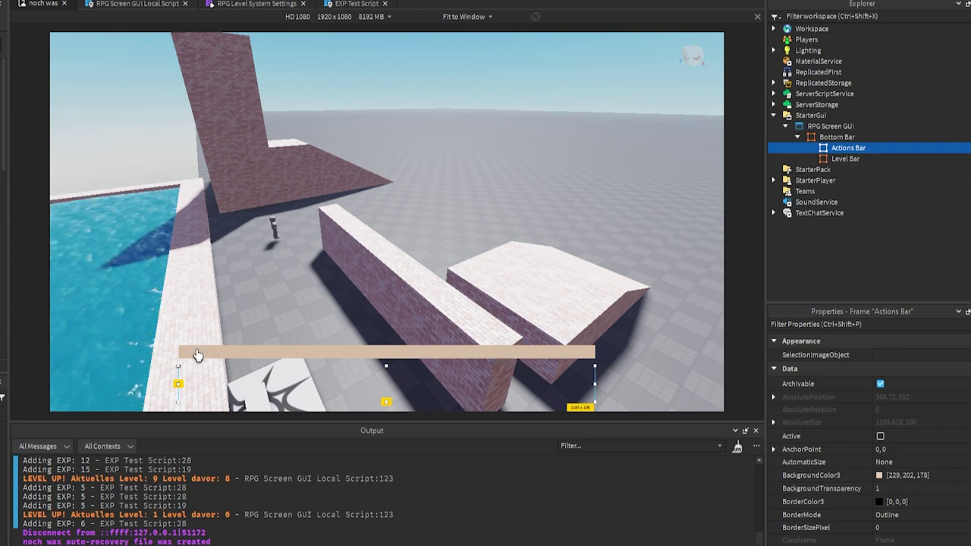
left_click(843, 159)
scroll(896, 479, "down", 2)
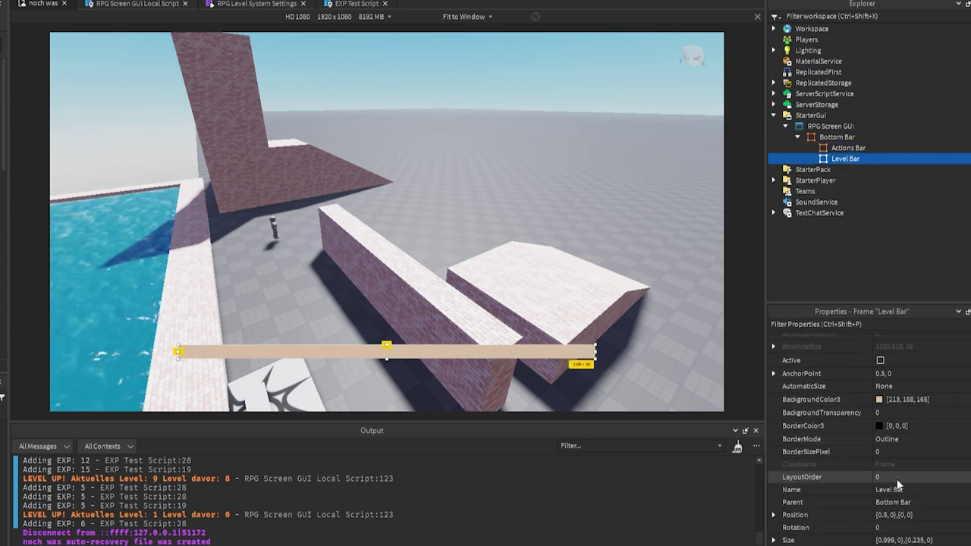
scroll(897, 478, "down", 1)
scroll(896, 478, "up", 2)
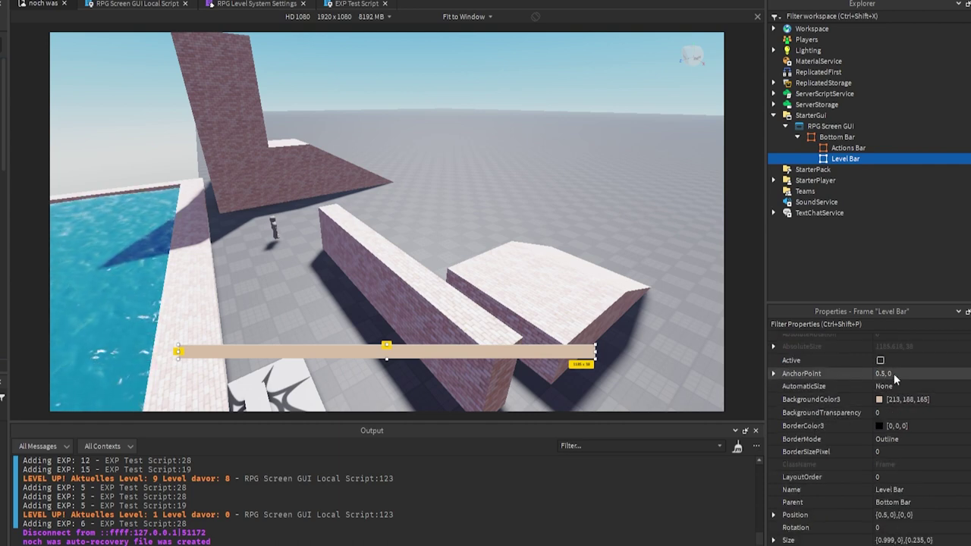
Step: Set the Level Bar frame's Size to {1, 0},{0.235, 0} so it spans the full width of Bottom Bar
scroll(861, 477, "down", 2)
scroll(902, 480, "down", 2)
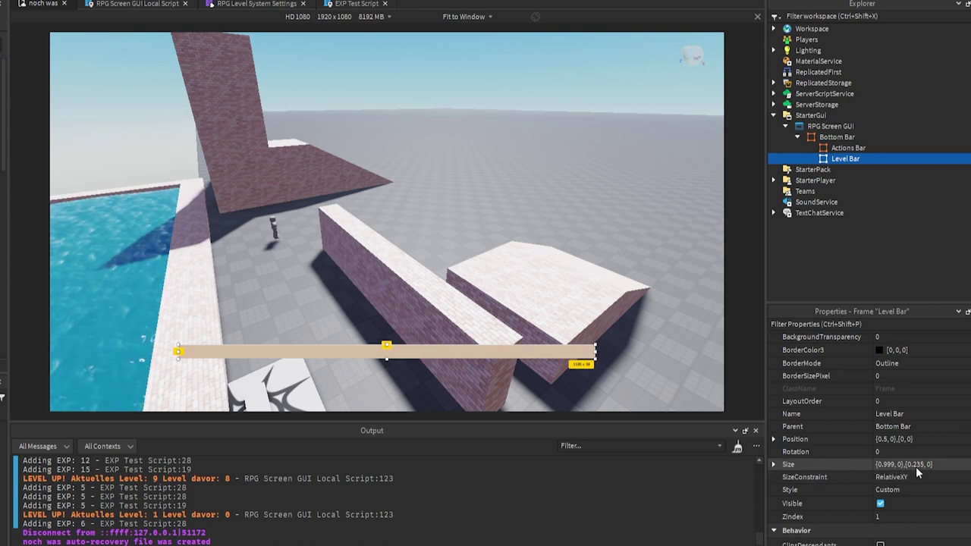
left_click(915, 467)
type("1")
key("Return")
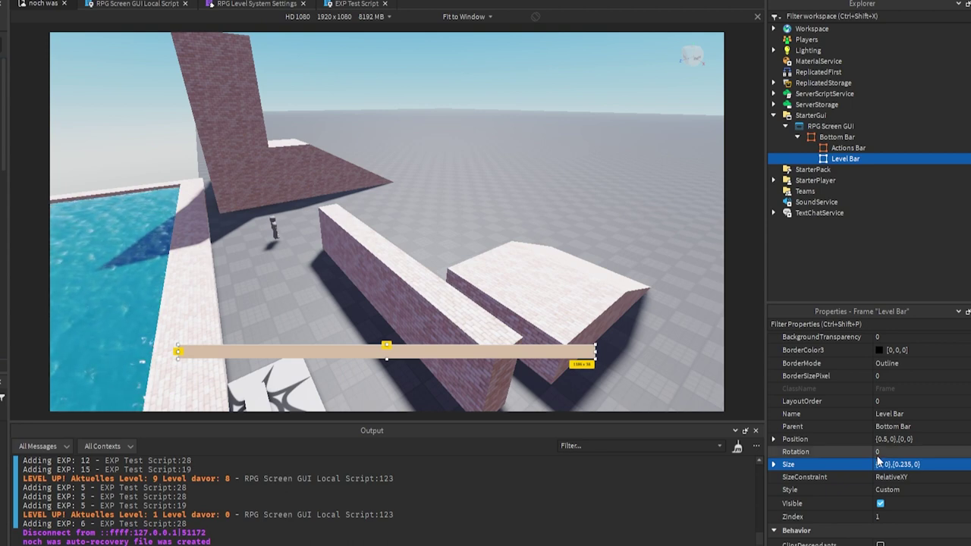
Step: Set the Actions Bar frame's Size to {1, 0},{0.617, 0} so it spans the full width of Bottom Bar
left_click(850, 149)
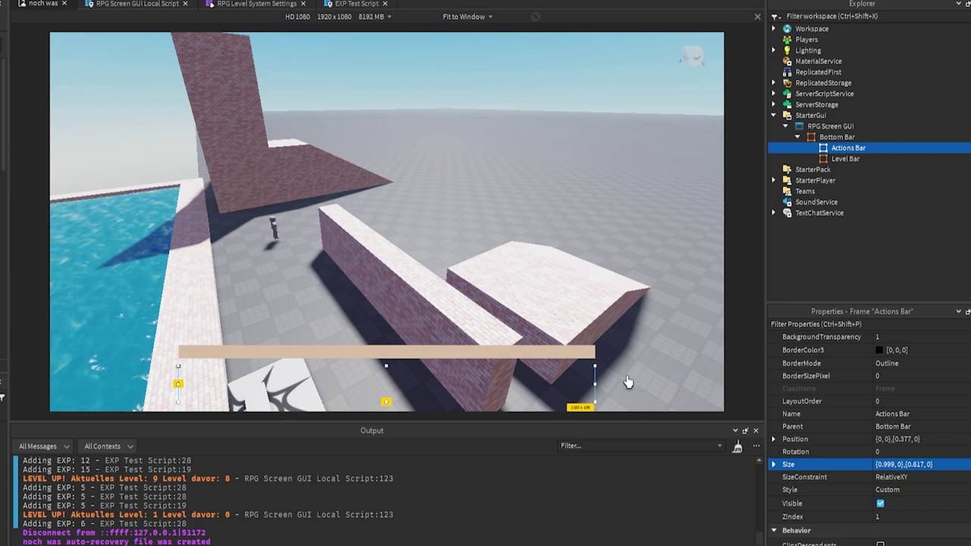
left_click(896, 464)
left_click(924, 464)
key("Left")
key("Left")
key("Left")
key("Left")
key("Left")
key("Left")
key("Left")
key("Left")
key("Left")
key("Left")
key("Left")
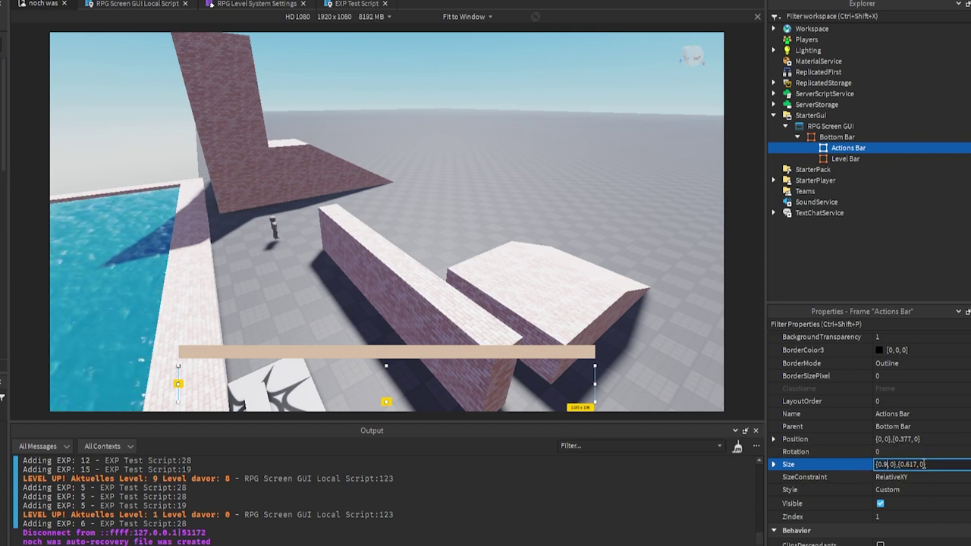
key("BackSpace")
key("BackSpace")
key("BackSpace")
key("BackSpace")
key("BackSpace")
type("1")
key("Return")
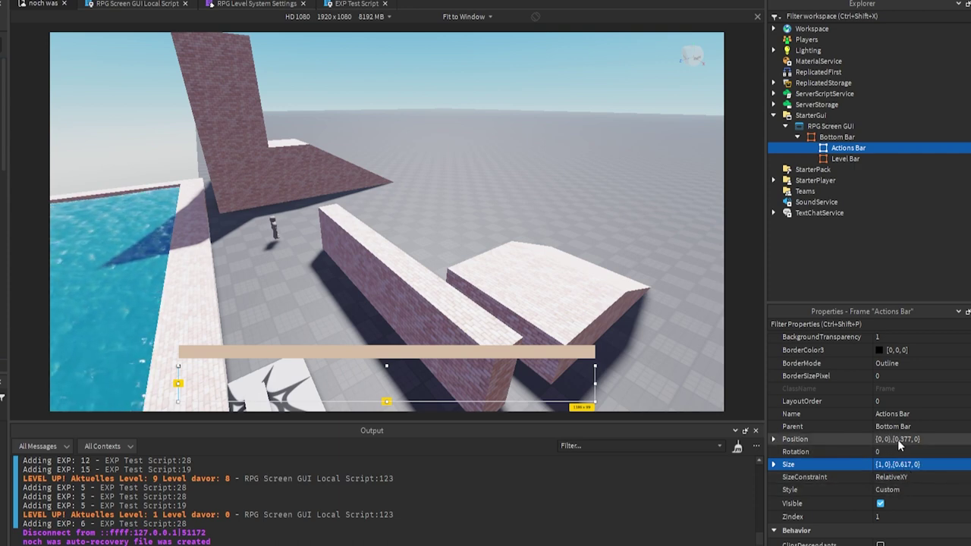
Step: Insert a UIListLayout into the Actions Bar frame
scroll(906, 438, "up", 2)
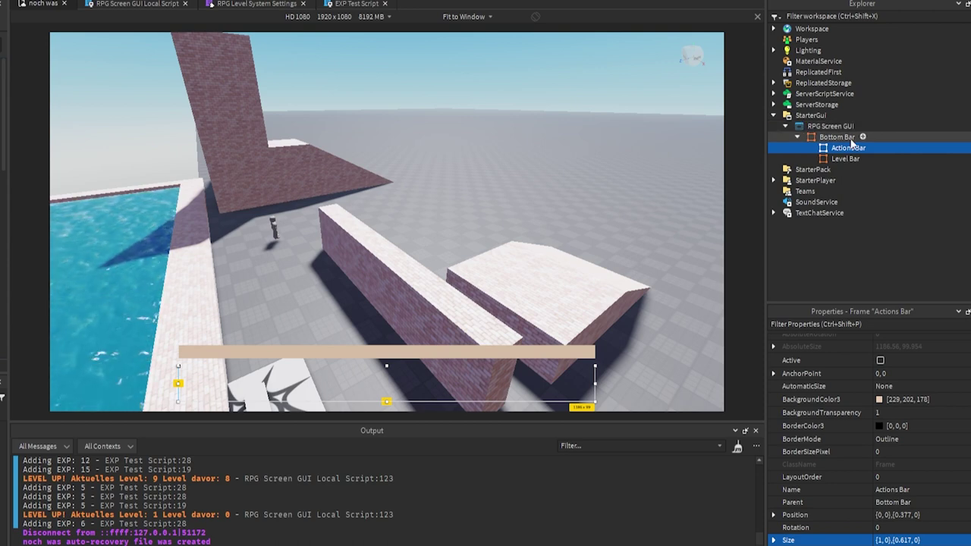
left_click(774, 93)
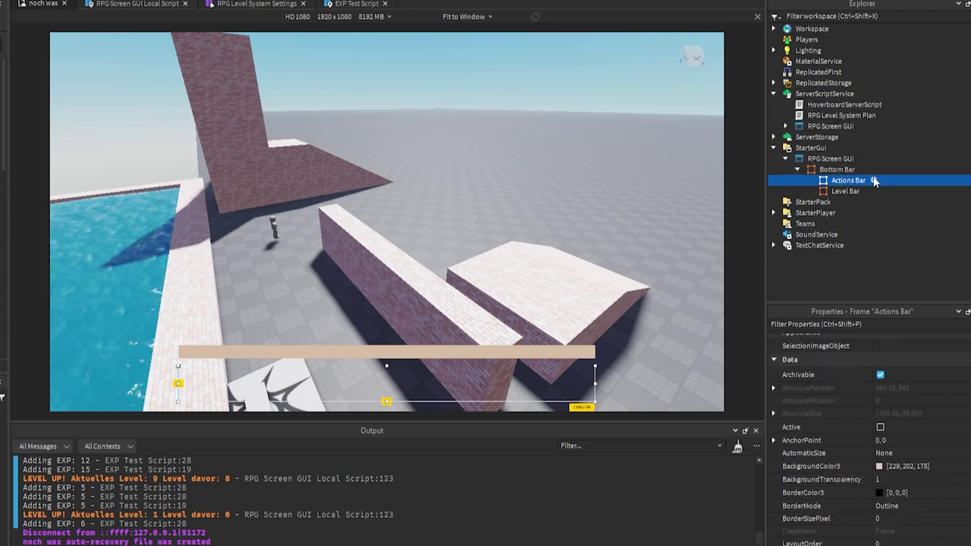
left_click(873, 179)
type("uil")
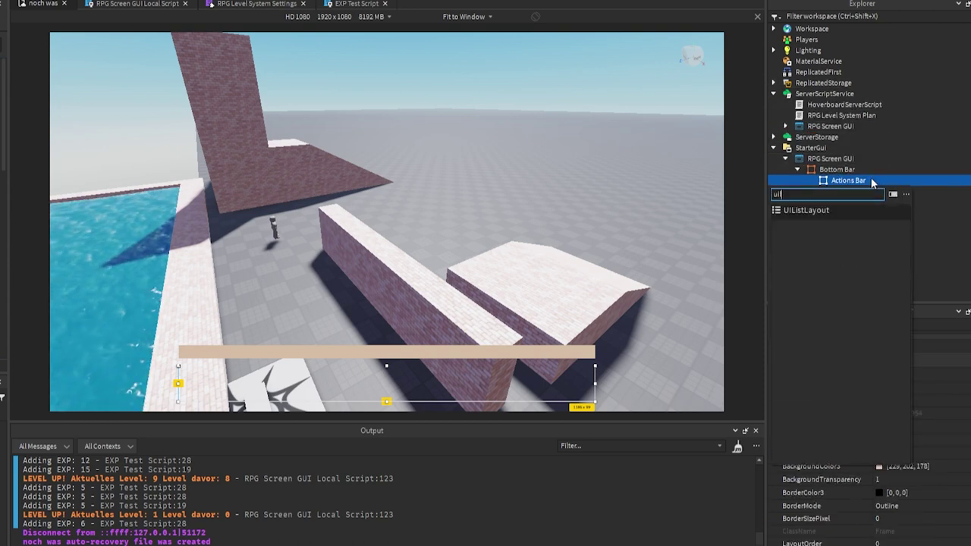
left_click(805, 210)
Step: Review the UIListLayout's FillDirection, HorizontalAlignment, VerticalAlignment and SortOrder settings in Actions Bar
left_click(911, 425)
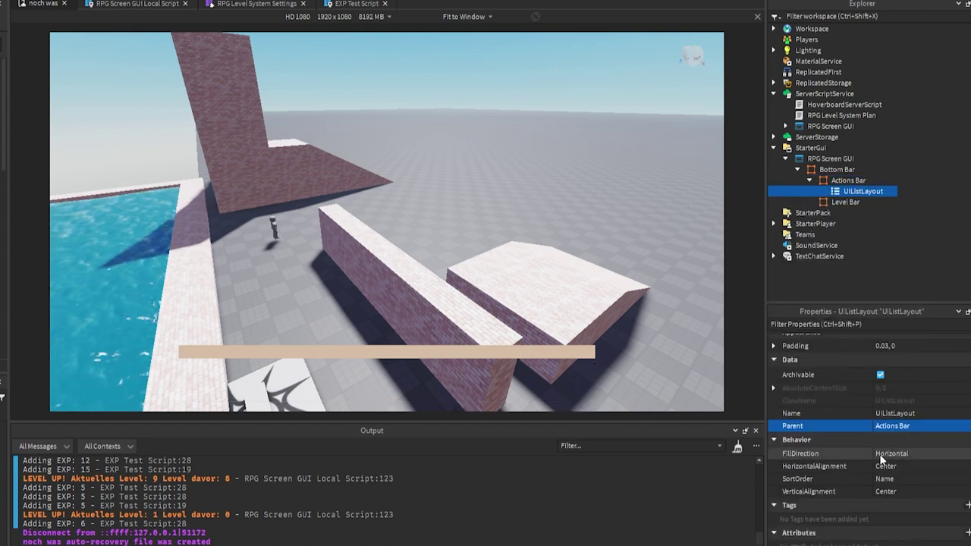
left_click(911, 451)
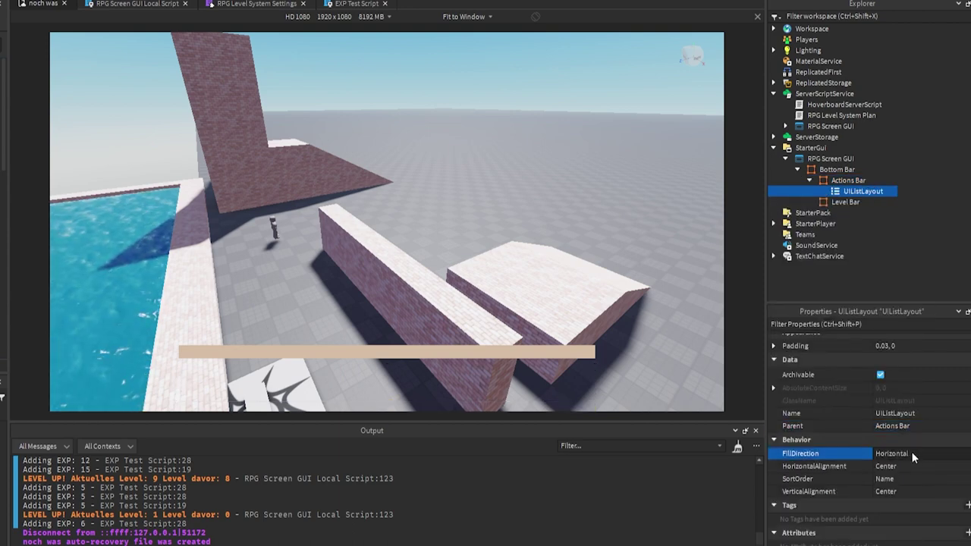
left_click(827, 468)
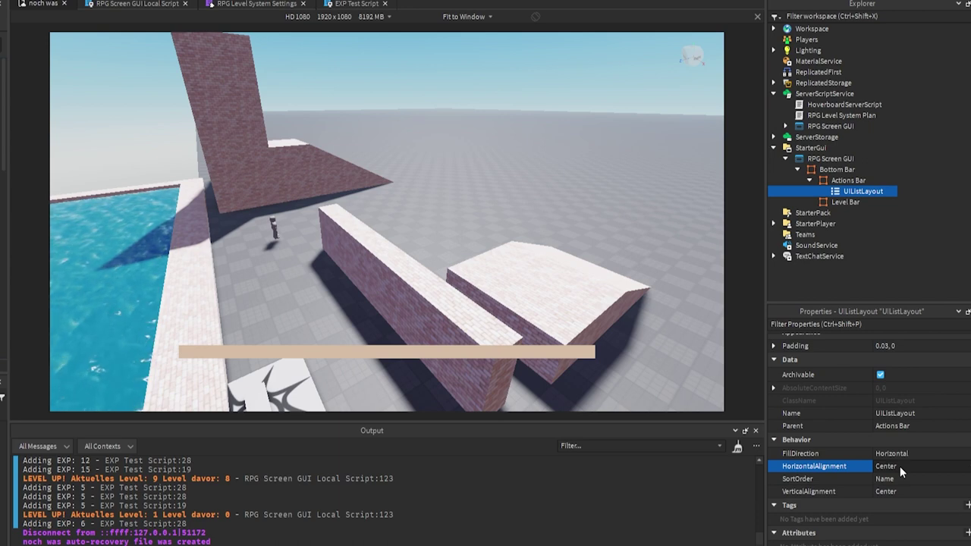
left_click(827, 492)
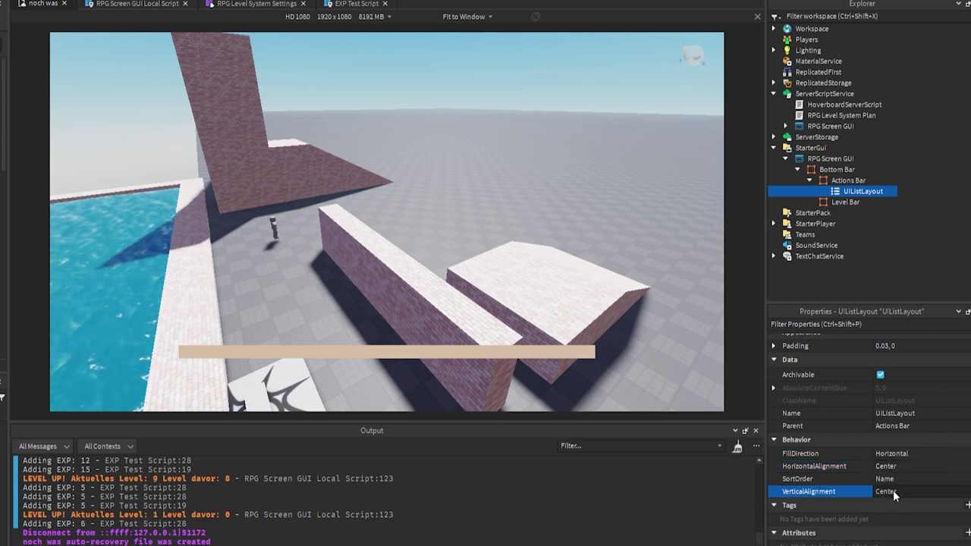
left_click(883, 480)
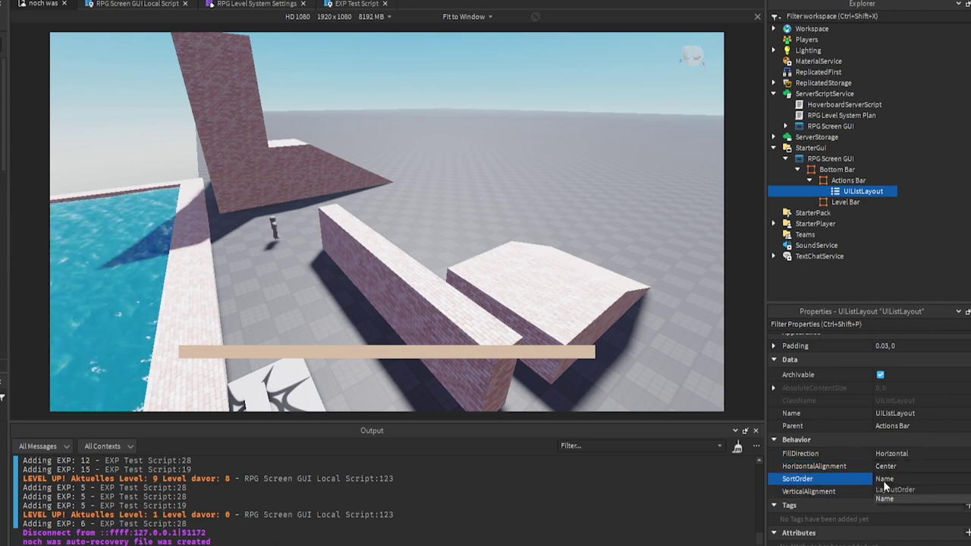
left_click(847, 477)
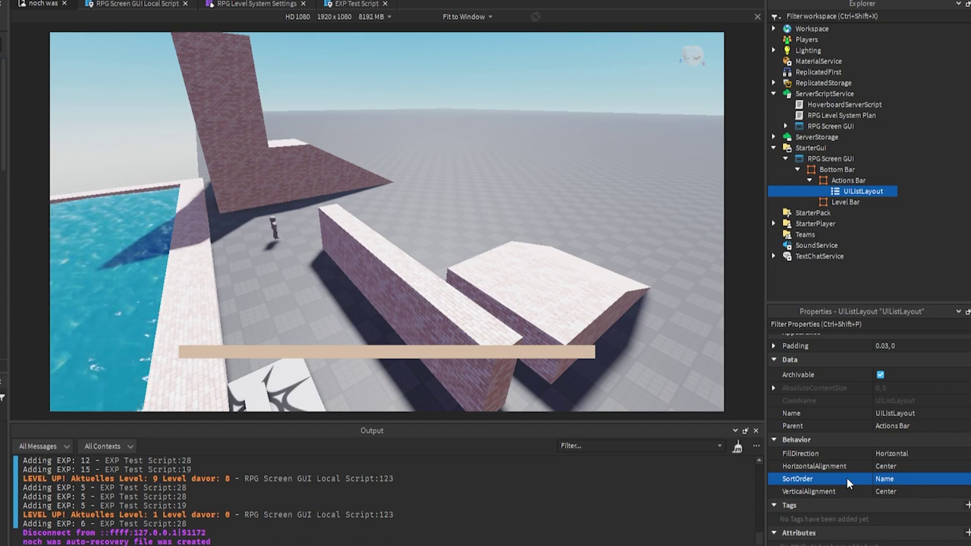
left_click(871, 182)
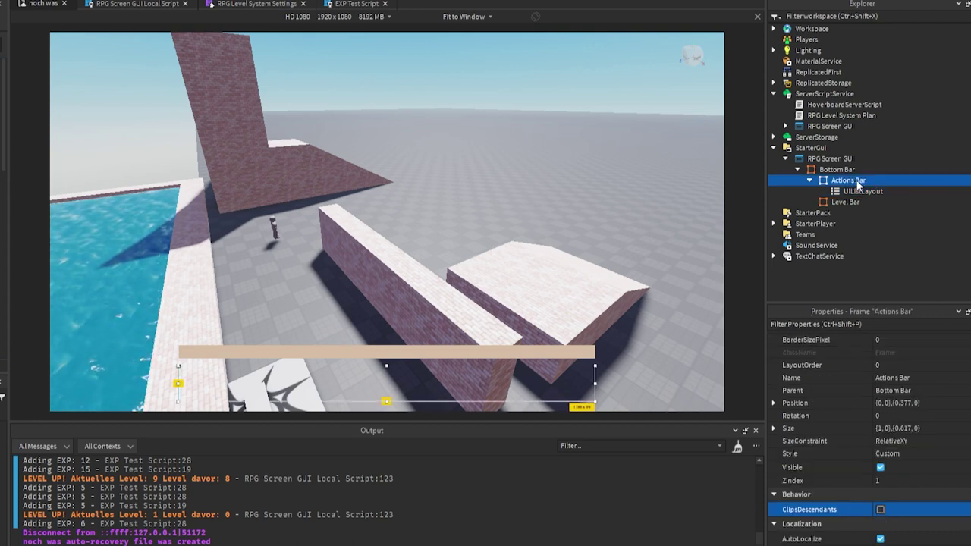
left_click(863, 191)
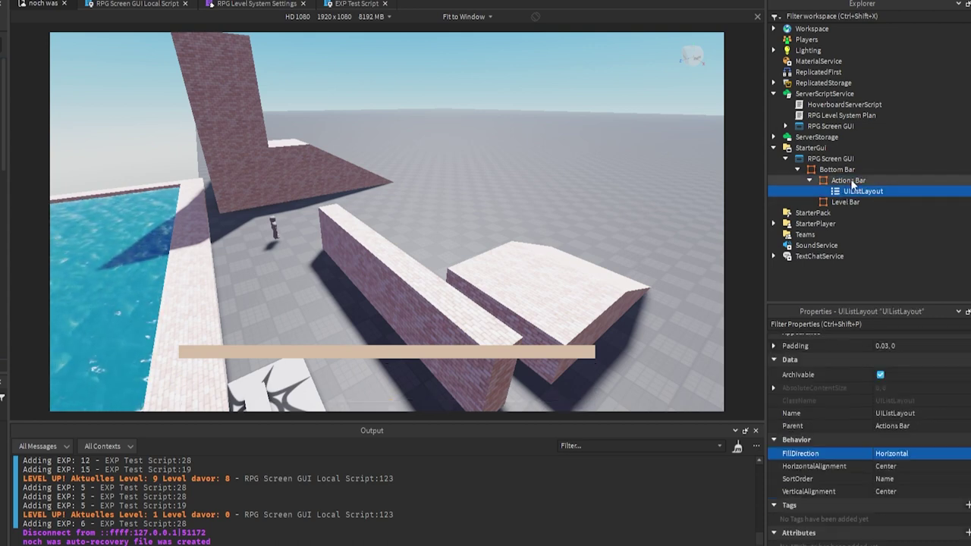
left_click(860, 180)
left_click(810, 180)
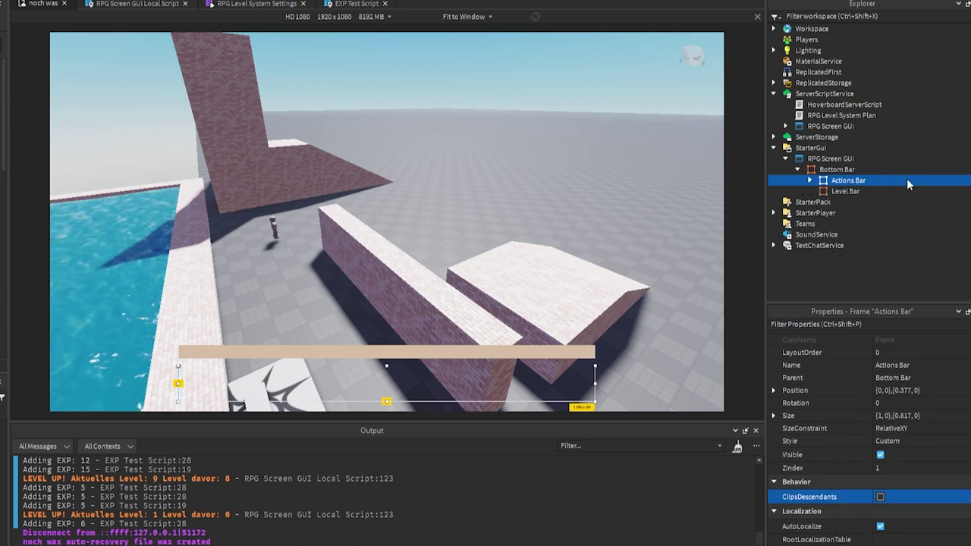
Step: Insert an ImageButton into Actions Bar and duplicate it five times to try out the list layout
left_click(870, 180)
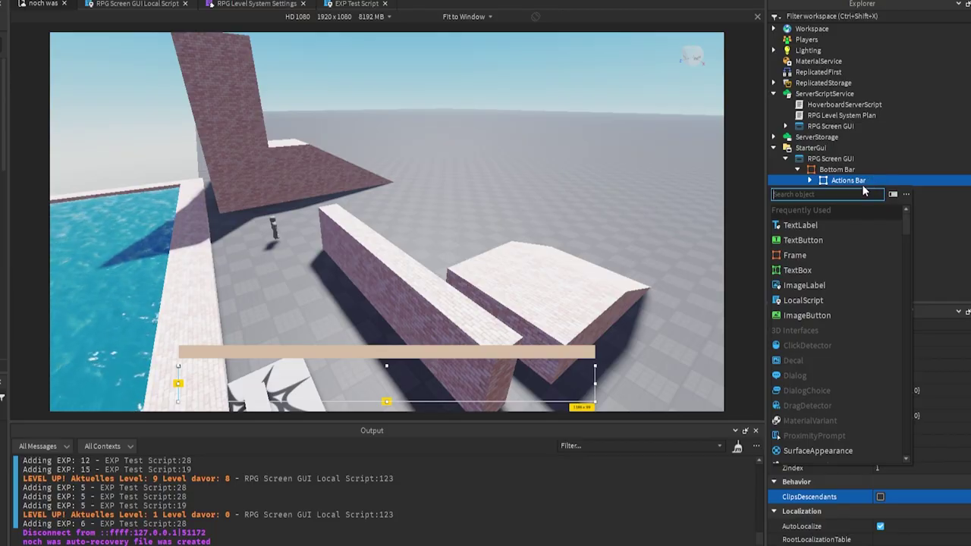
type("image")
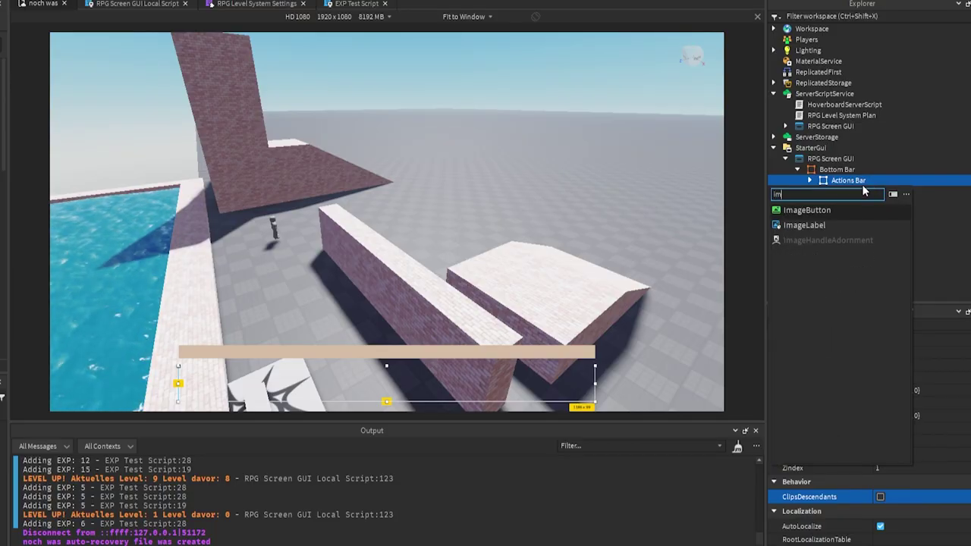
left_click(823, 212)
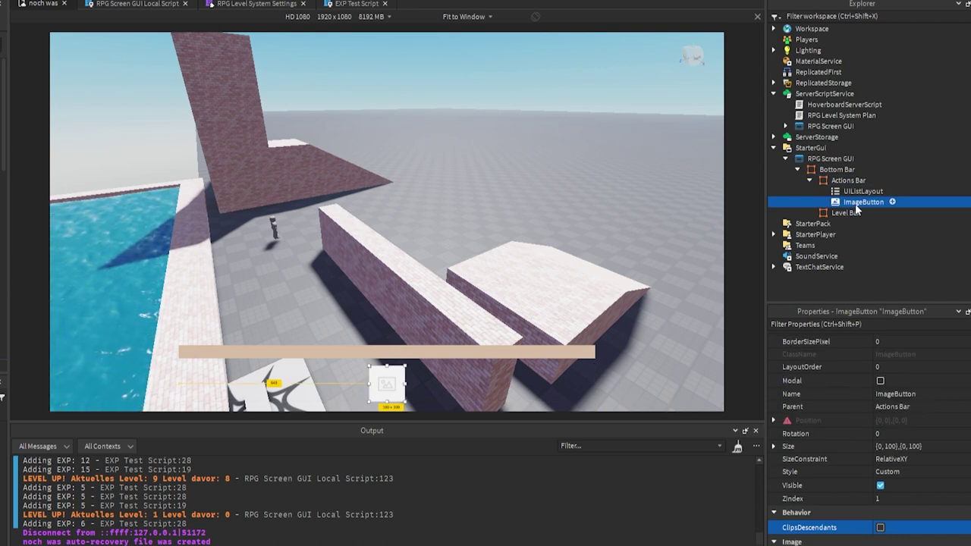
key("ctrl+d")
key("ctrl+d")
key("ctrl+d")
key("ctrl+d")
key("ctrl+d")
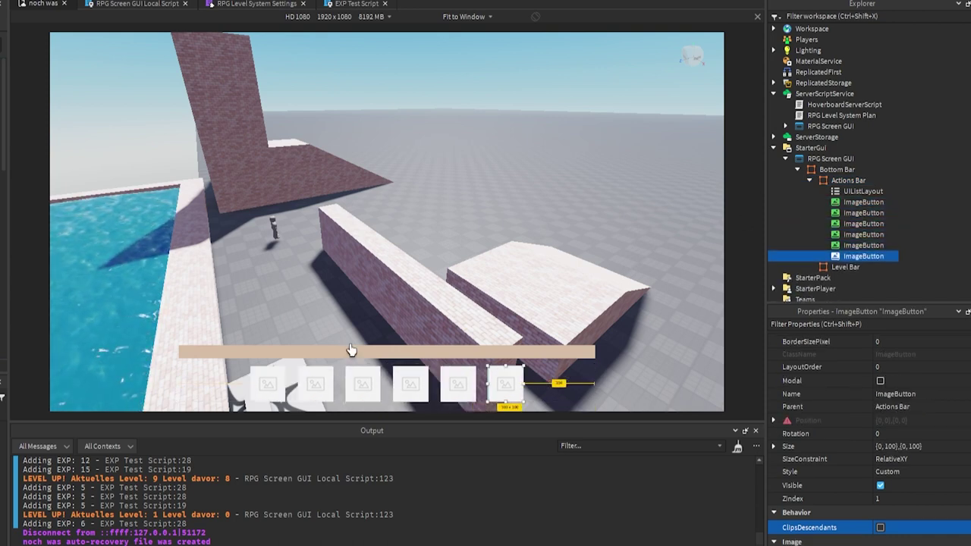
Step: Delete all the ImageButtons from Actions Bar
left_click(866, 205)
left_click(860, 255, "shift")
key("Delete")
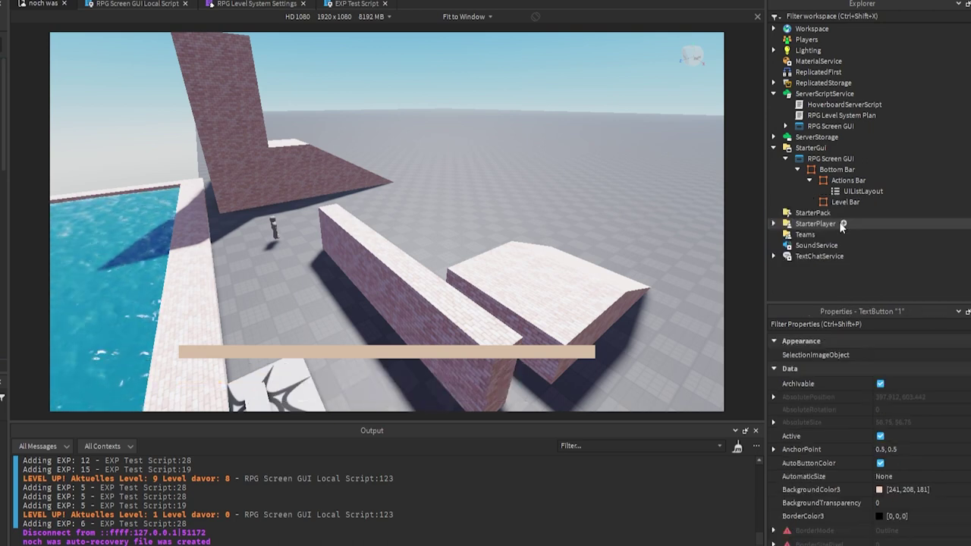
Step: Paste the copied action button "1" into the Actions Bar frame and select it
left_click(849, 182)
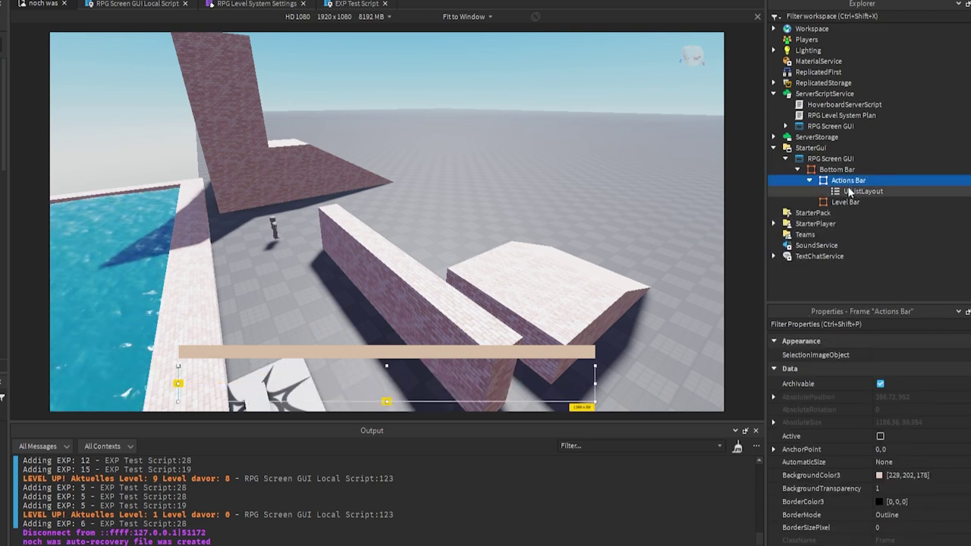
key("ctrl+shift+v")
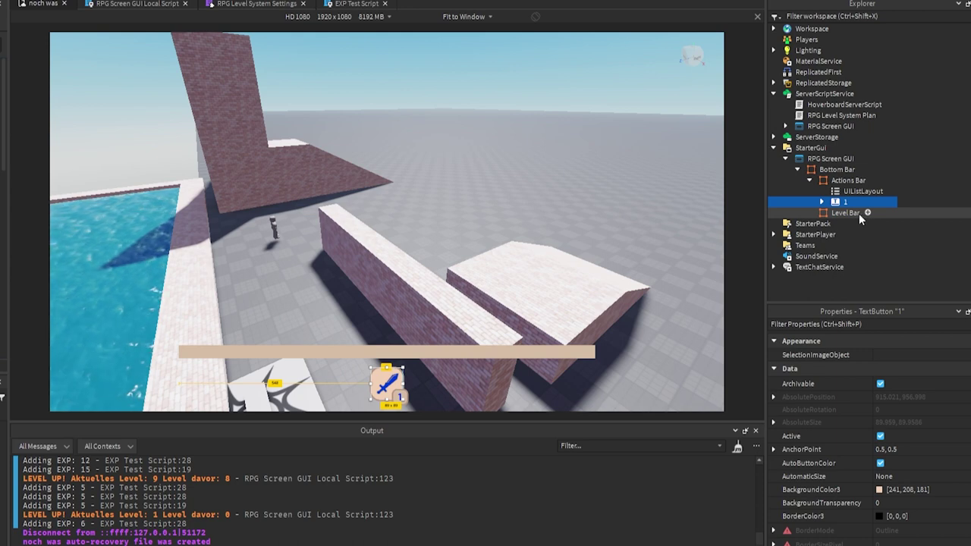
left_click(845, 213)
left_click(841, 202)
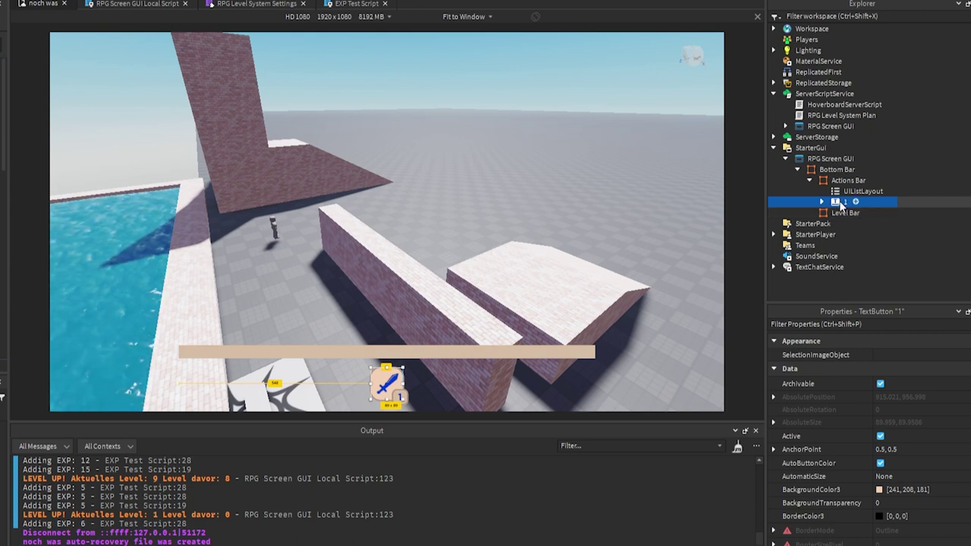
Step: Look through the UICorner, UIStroke, ActionKey and ImageLabel inside button 1, and the children of ActionKey
left_click(821, 201)
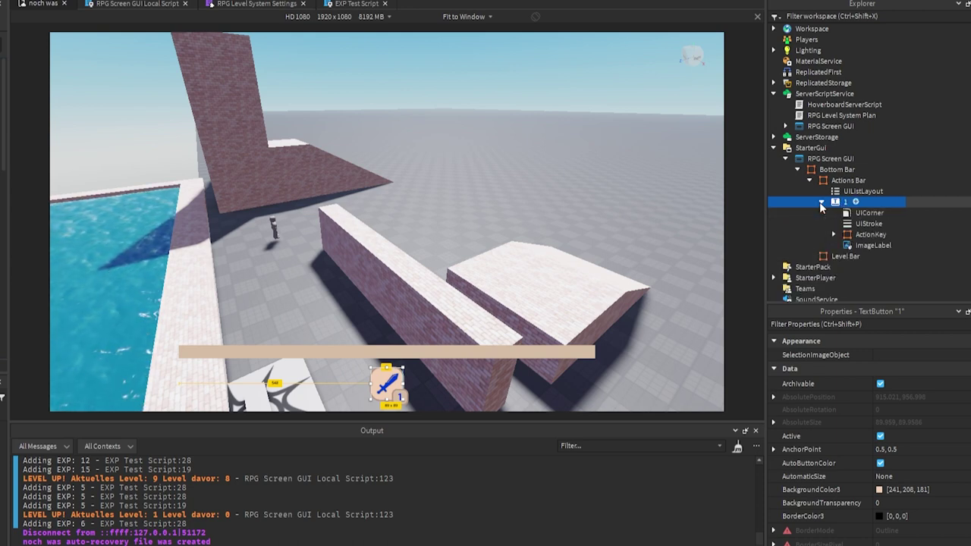
left_click(860, 235)
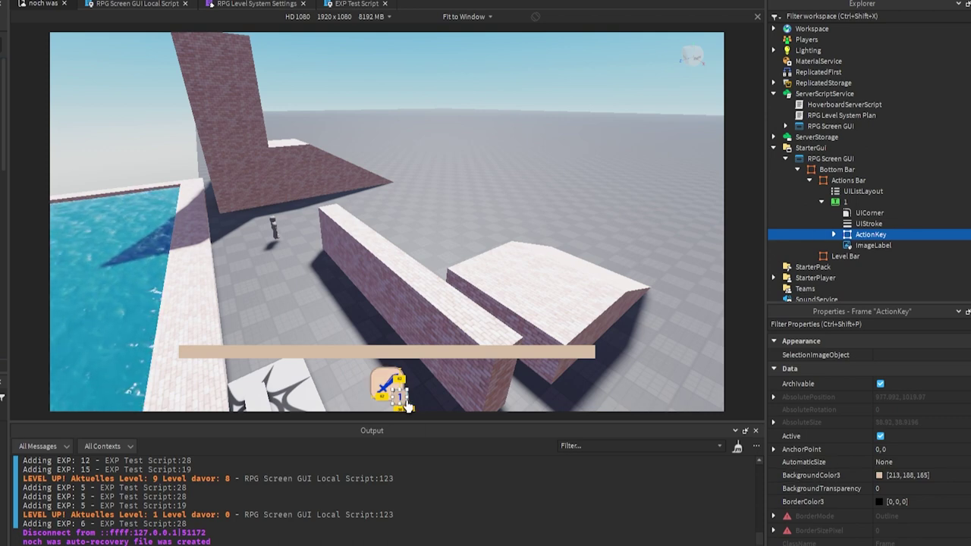
left_click(871, 246)
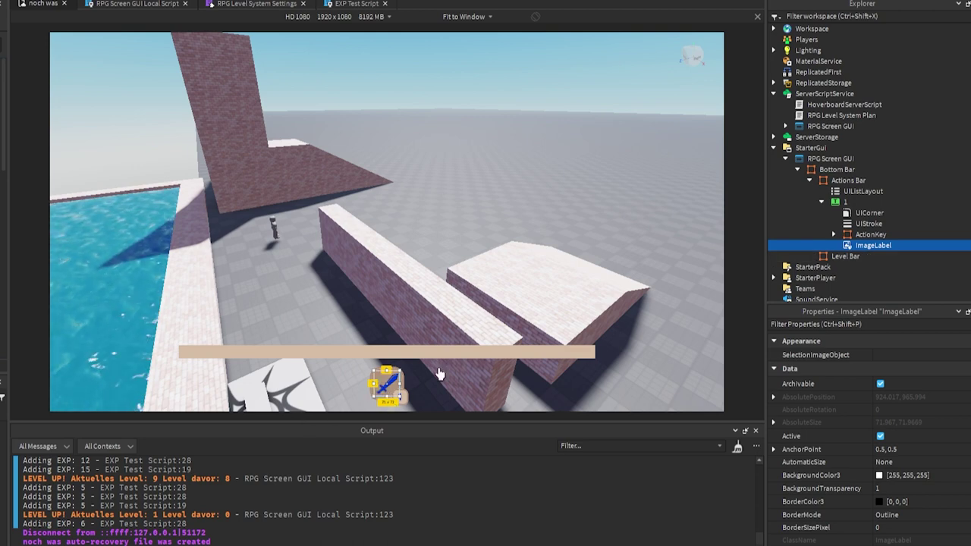
left_click(867, 223)
left_click(866, 214)
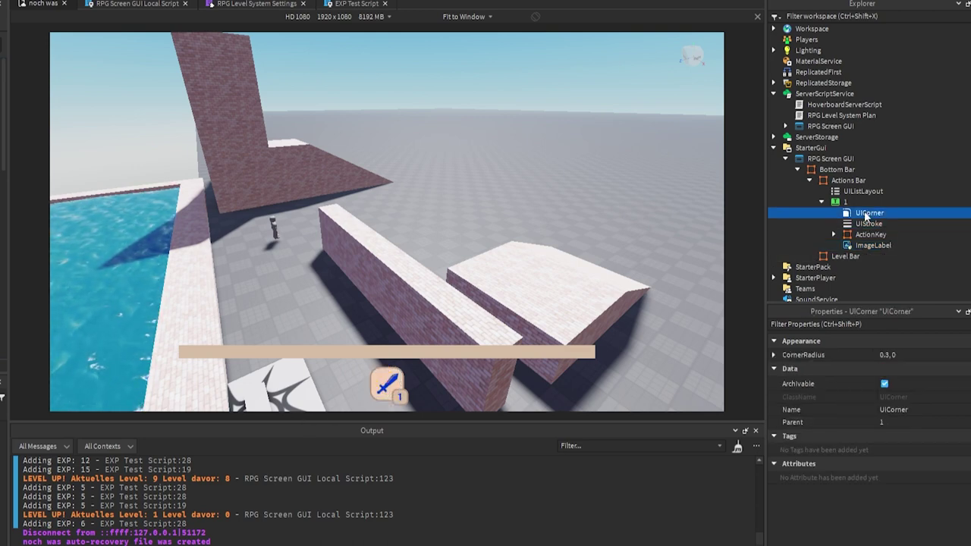
left_click_drag(866, 214, 840, 233)
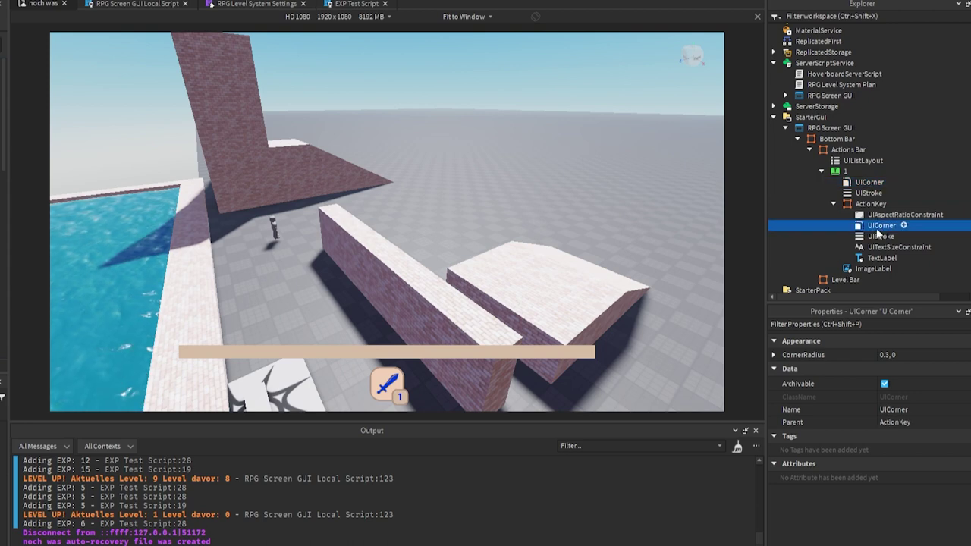
left_click(878, 234)
Step: Move the UIAspectRatioConstraint out of ActionKey so that it sits directly under button 1
left_click(879, 216)
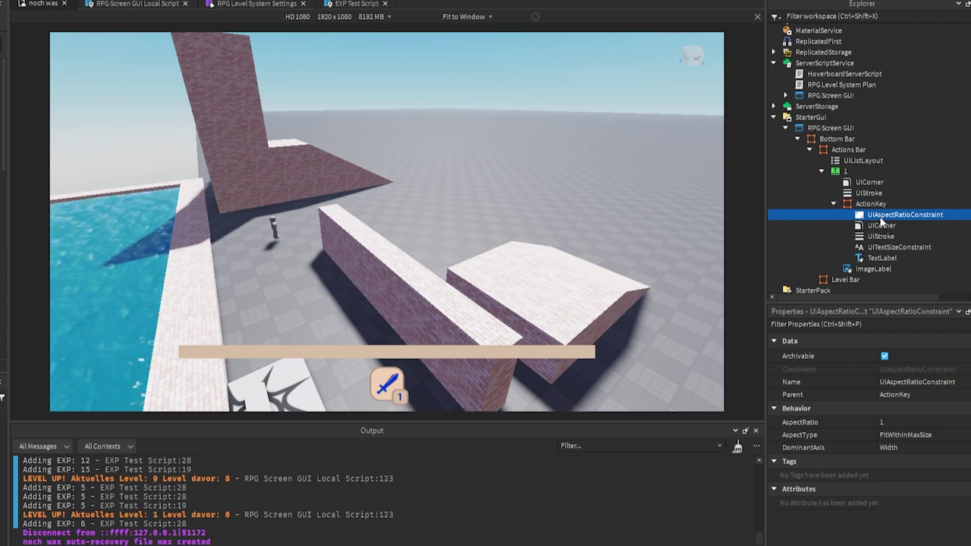
left_click(844, 171)
left_click(879, 217)
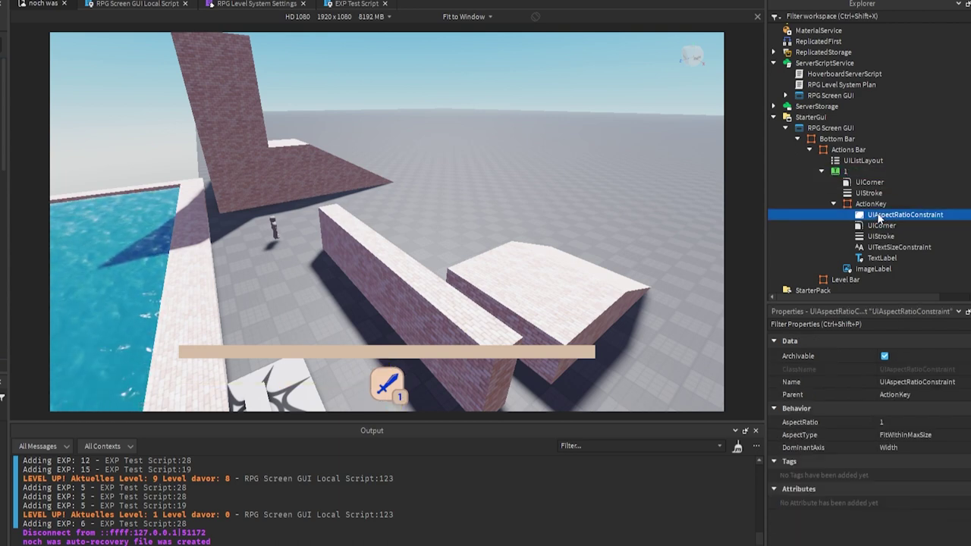
left_click_drag(880, 217, 874, 173)
left_click(902, 172)
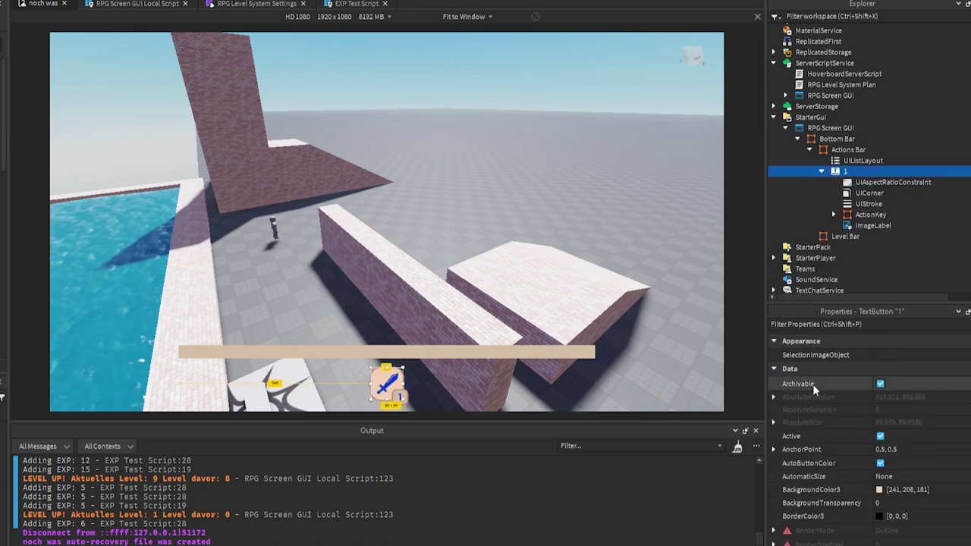
Step: Examine the Size, Position and SizeConstraint properties of button 1 and its ActionKey frame
scroll(827, 366, "down", 1)
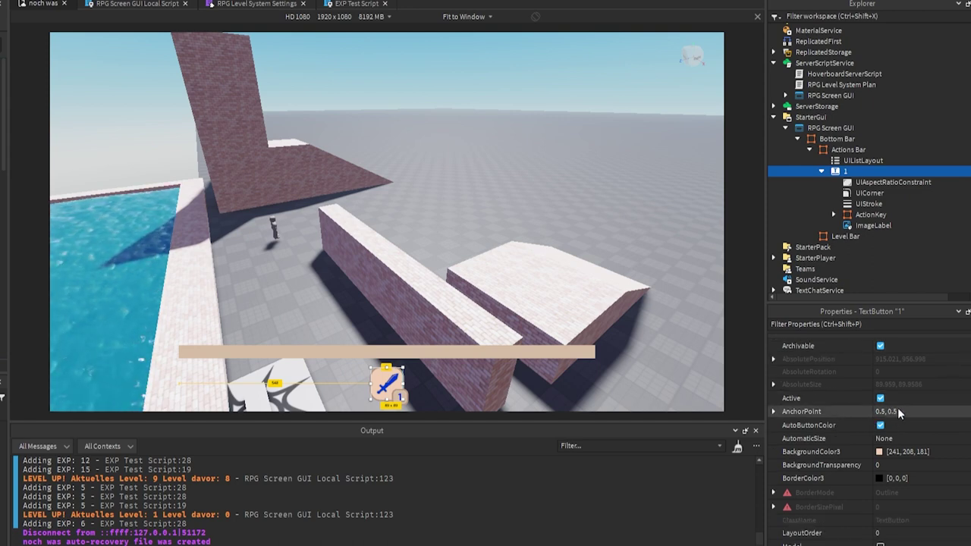
scroll(897, 408, "down", 4)
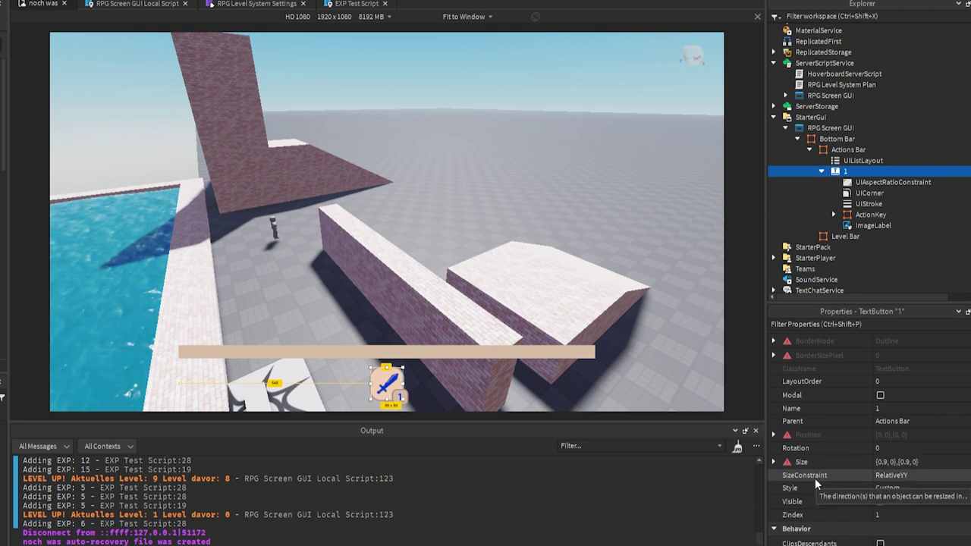
left_click(906, 478)
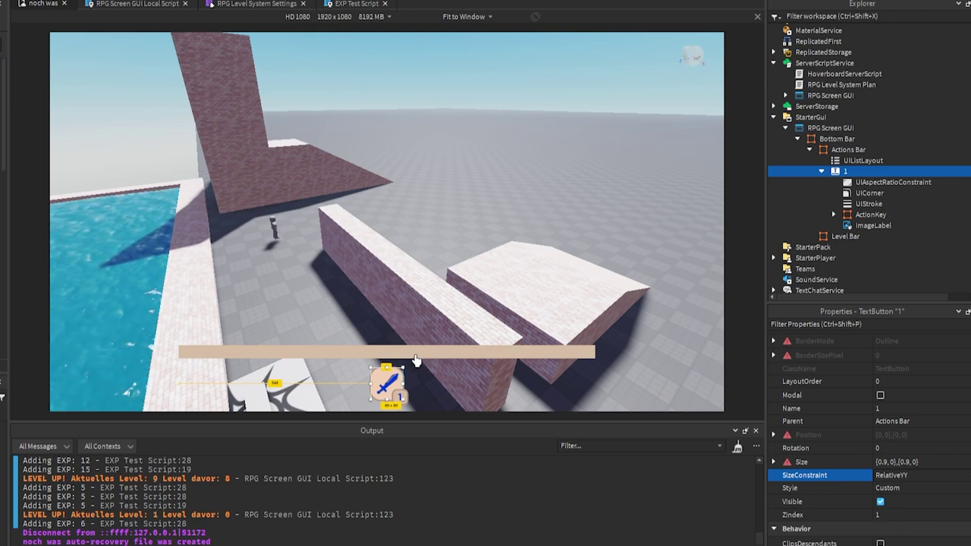
left_click(864, 215)
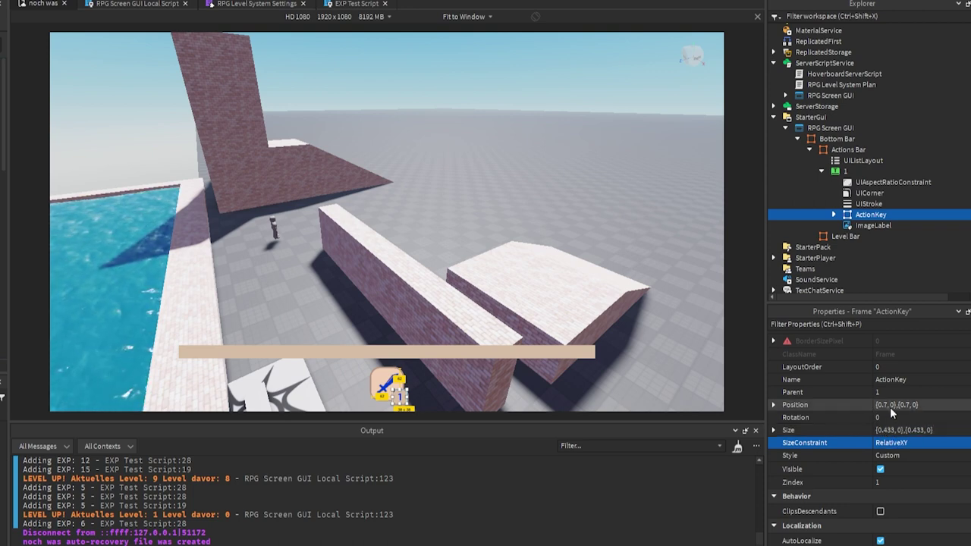
scroll(905, 408, "up", 3)
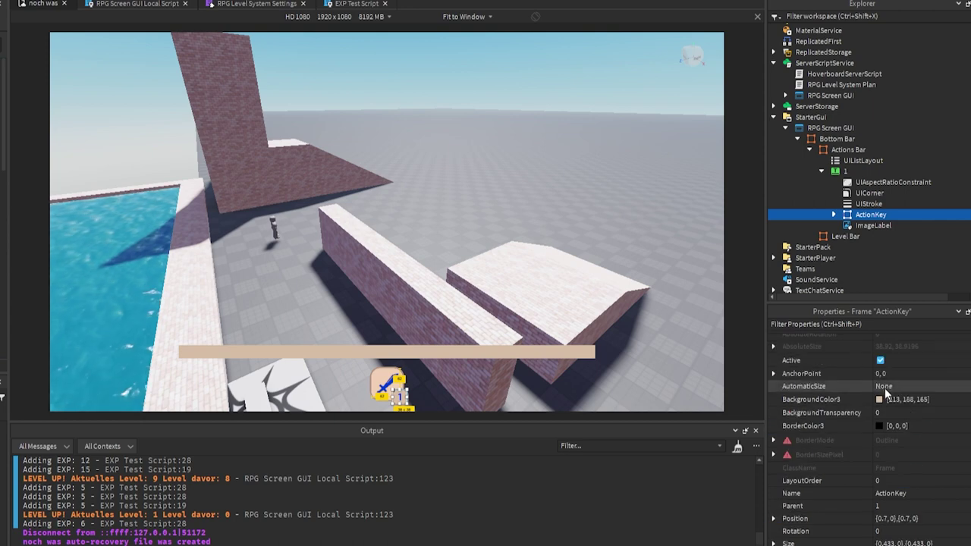
scroll(893, 372, "down", 3)
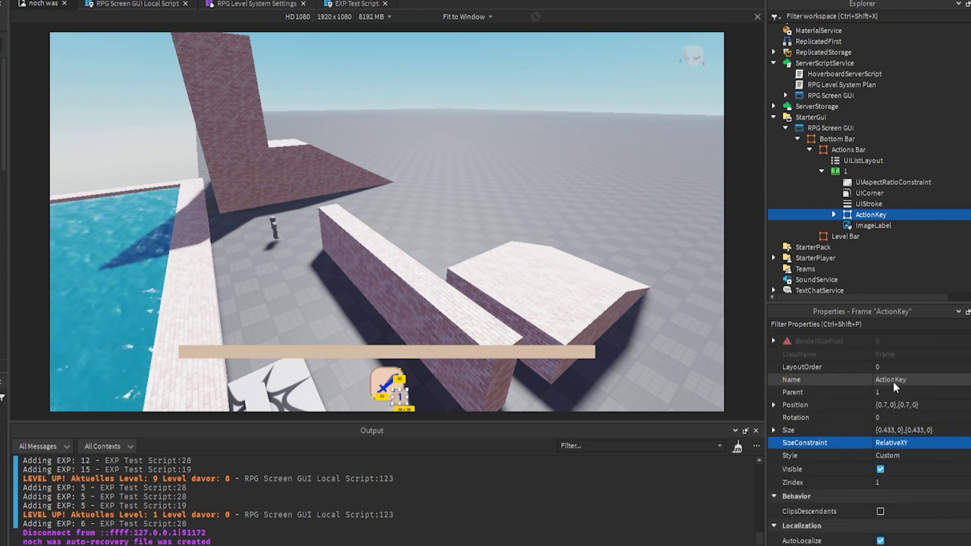
left_click(893, 443)
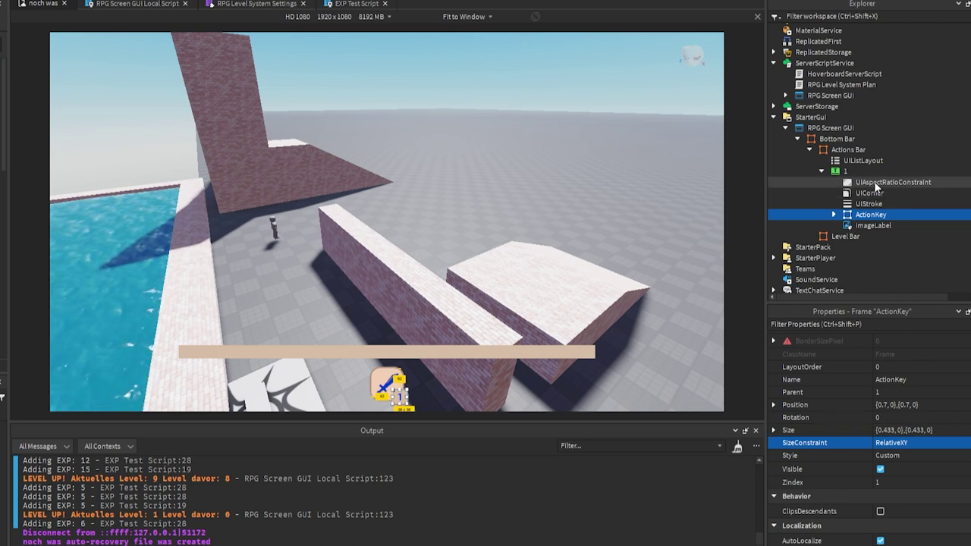
Step: Check the UIAspectRatioConstraint's properties and delete the constraint from button 1
left_click(876, 183)
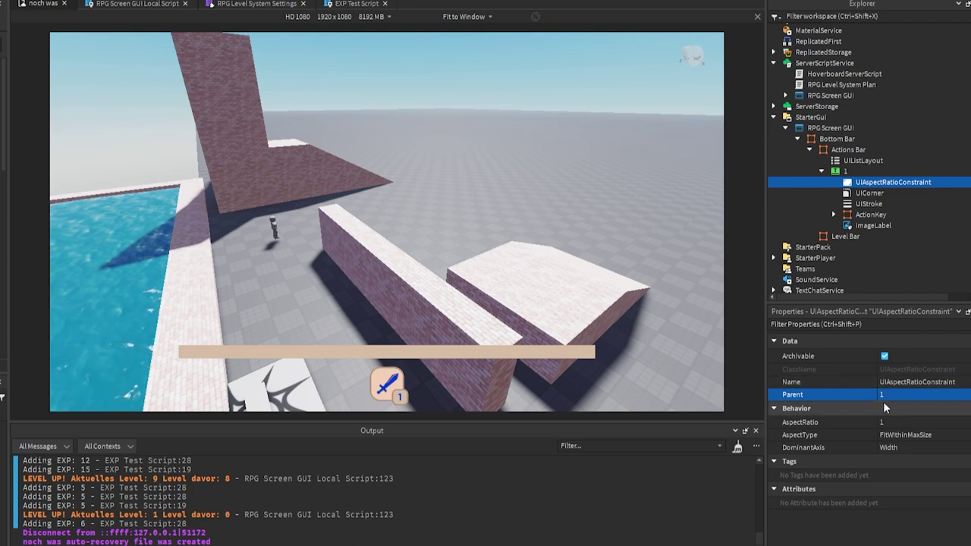
left_click(857, 171)
left_click(855, 183)
key("Delete")
Step: Review the corner and stroke settings of button 1 and ActionKey, and the TextLabel's position, size, font, color and text scaling
left_click(857, 198)
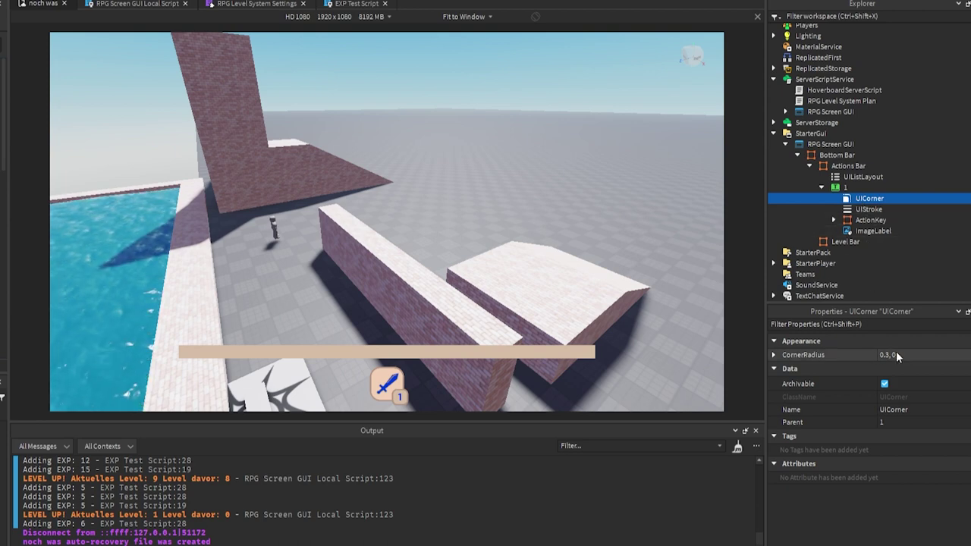
left_click(849, 209)
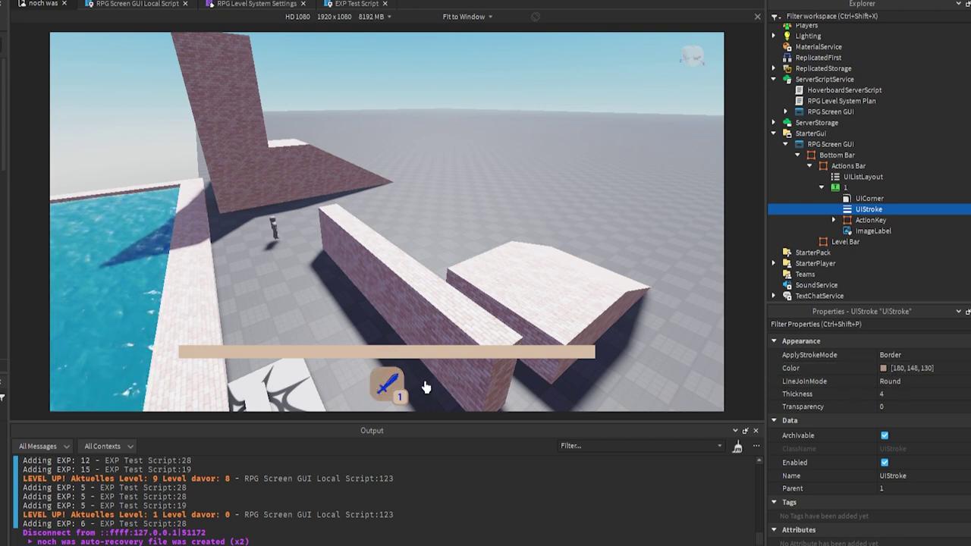
left_click(832, 220)
left_click(865, 231)
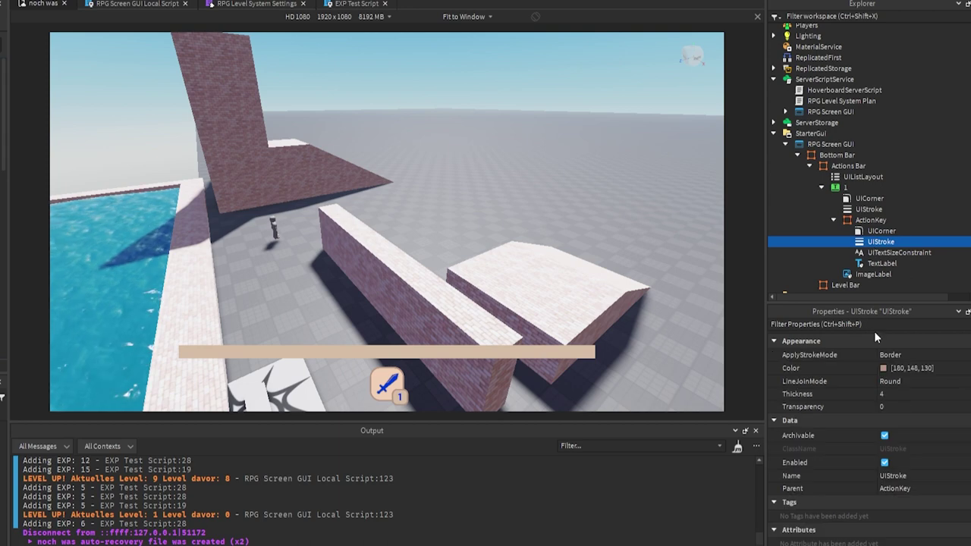
left_click(880, 263)
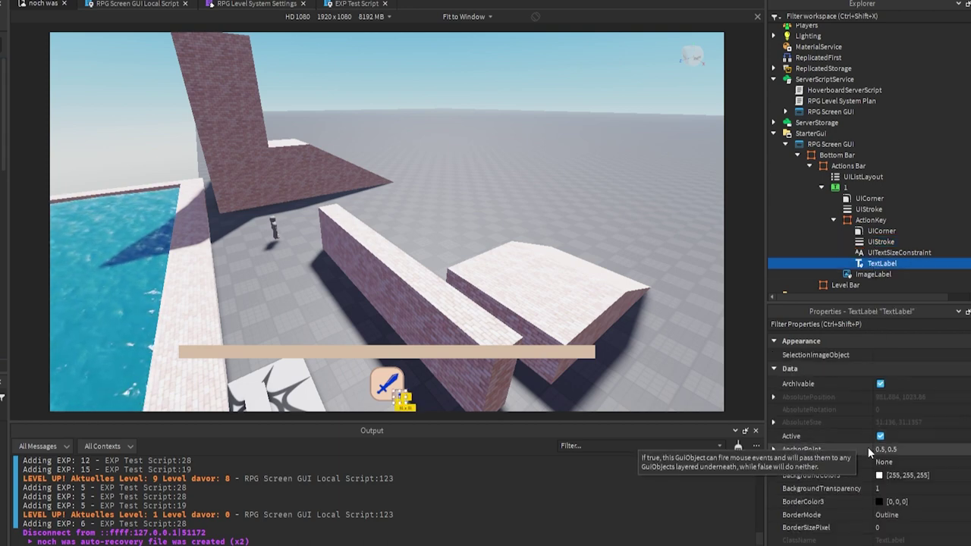
scroll(870, 448, "down", 3)
scroll(866, 442, "down", 2)
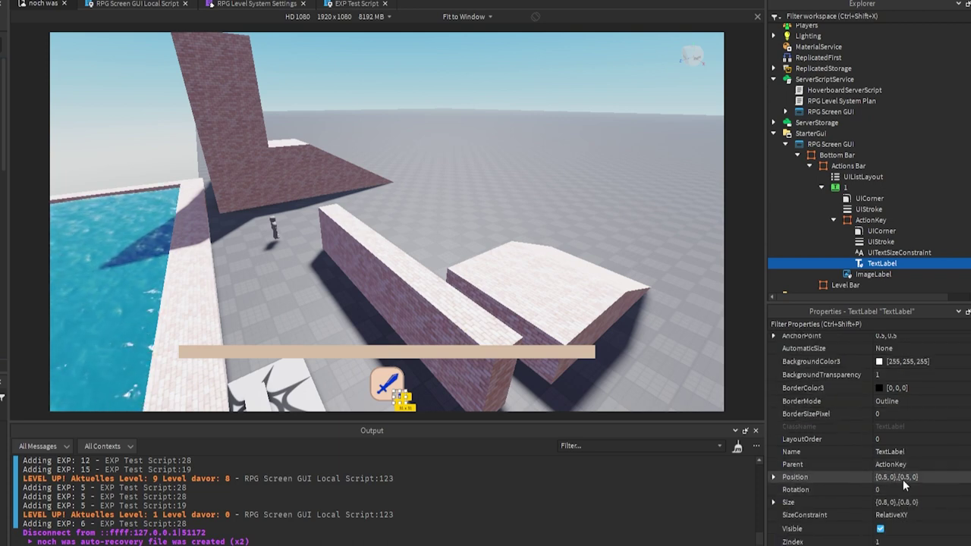
scroll(903, 504, "down", 6)
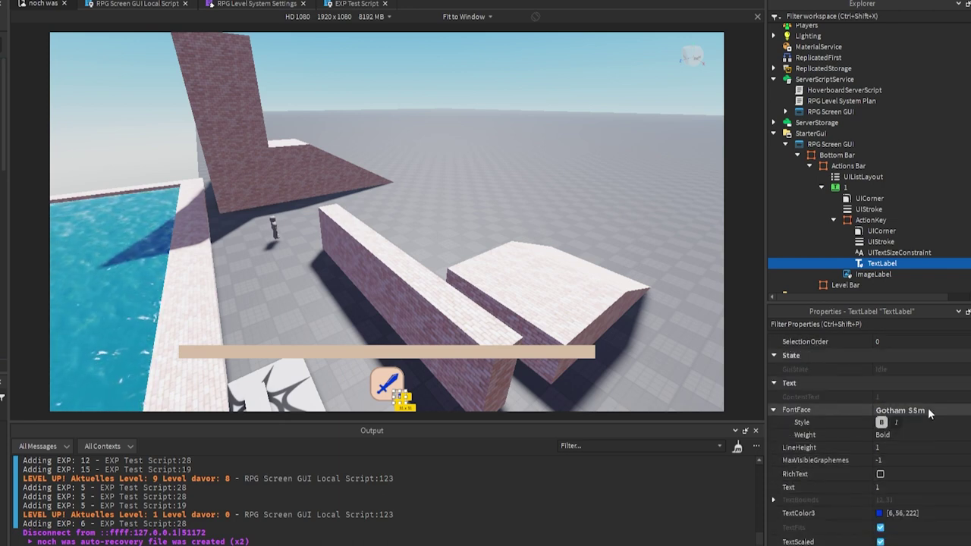
scroll(924, 425, "down", 2)
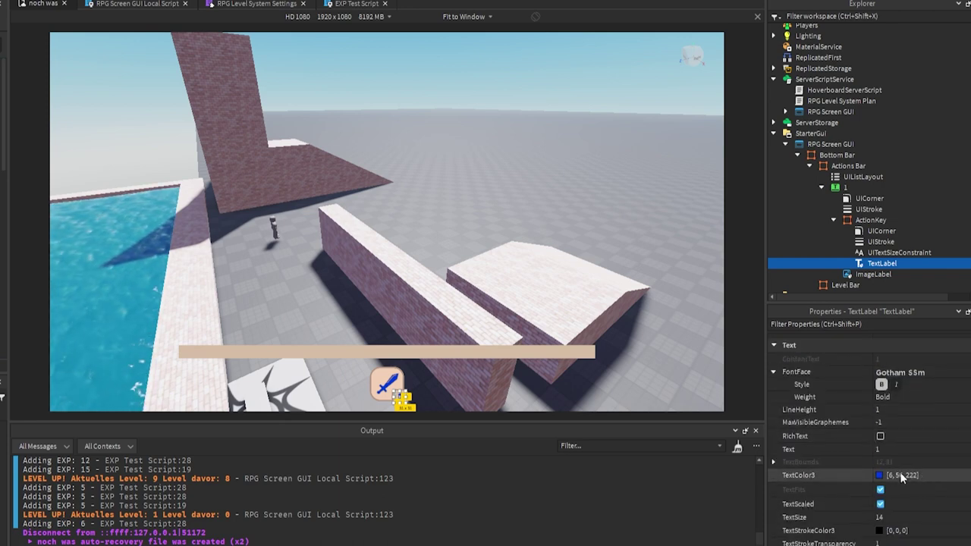
scroll(895, 471, "down", 3)
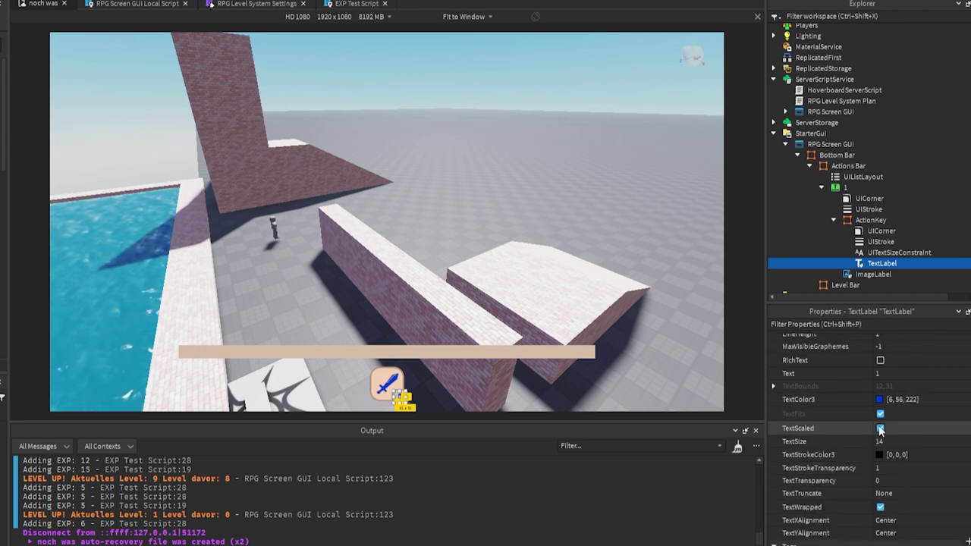
Step: Review ActionKey's UITextSizeConstraint and the ImageLabel's anchor point, position, size, image and image color
left_click(880, 251)
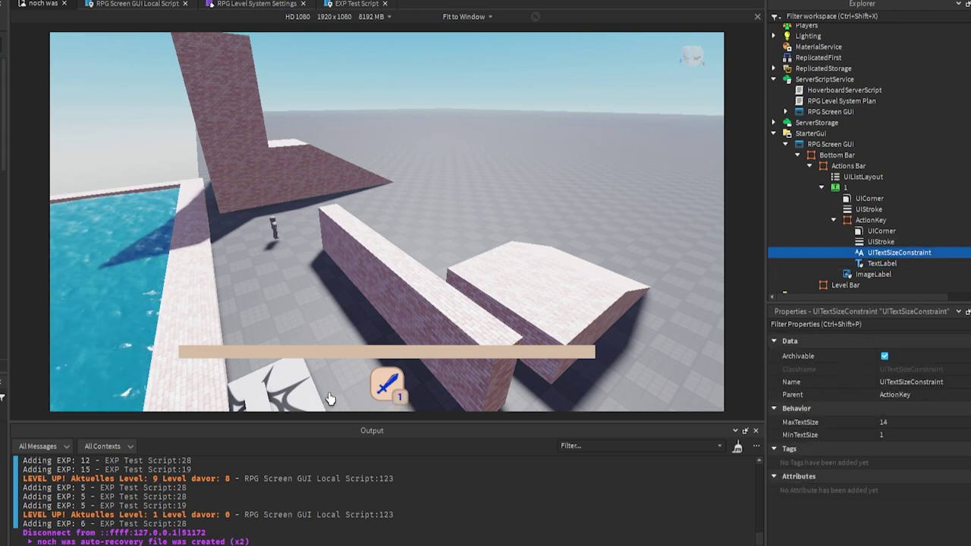
left_click(873, 274)
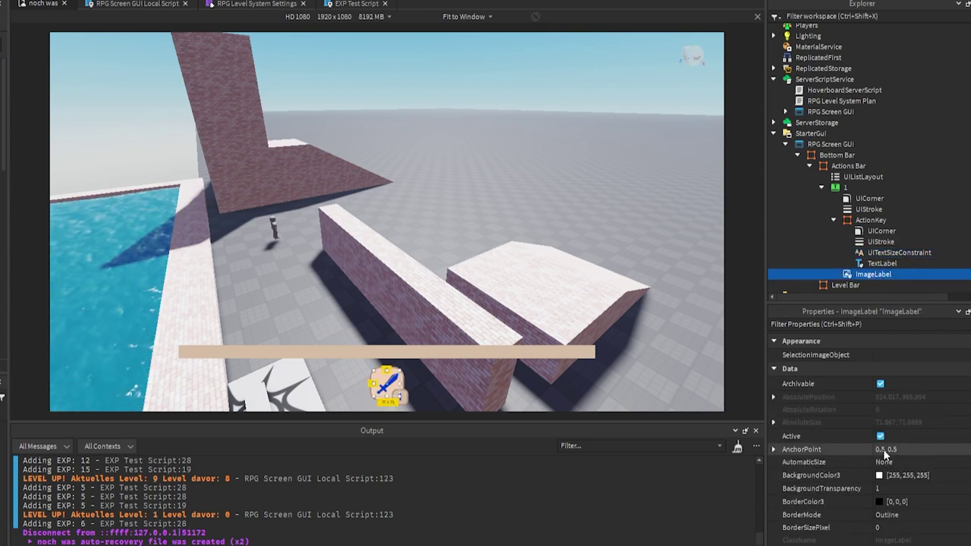
scroll(883, 452, "down", 3)
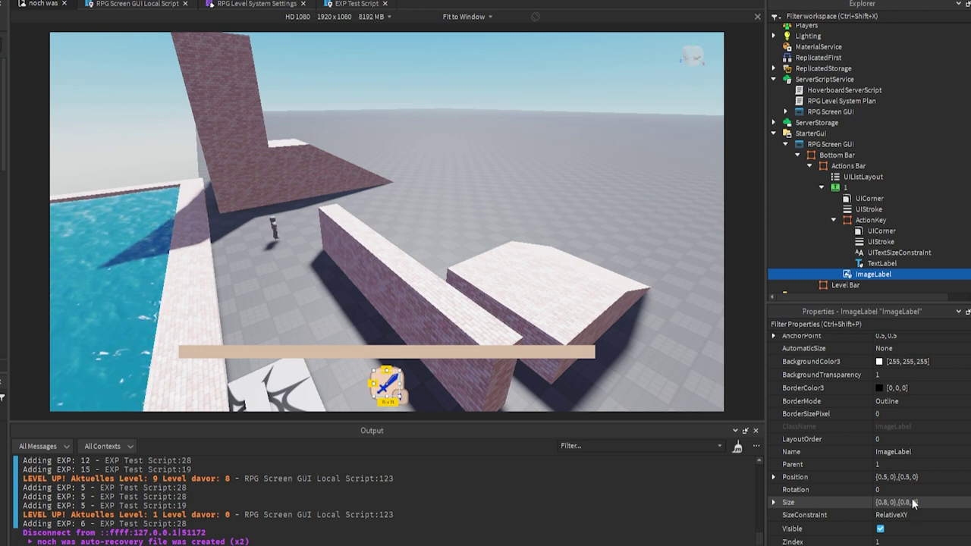
left_click(886, 253)
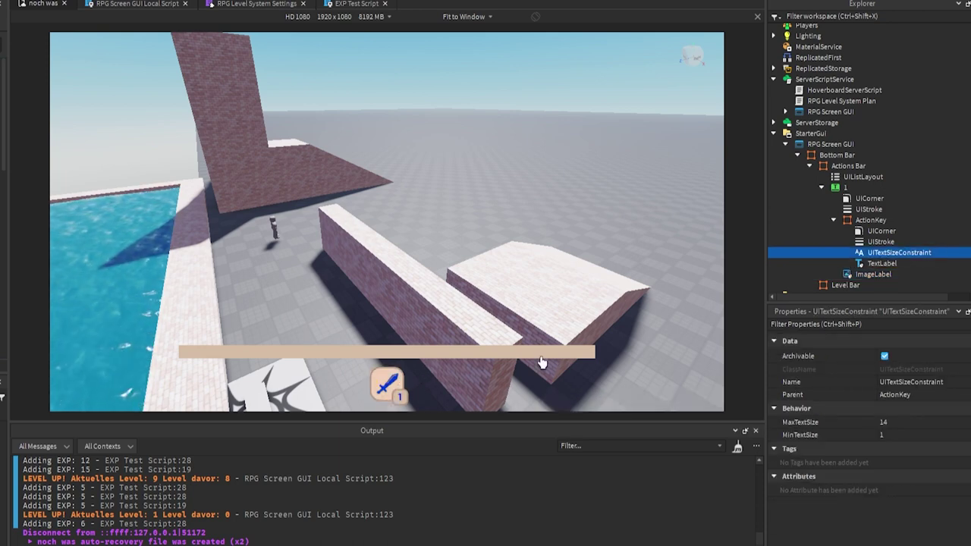
left_click(872, 274)
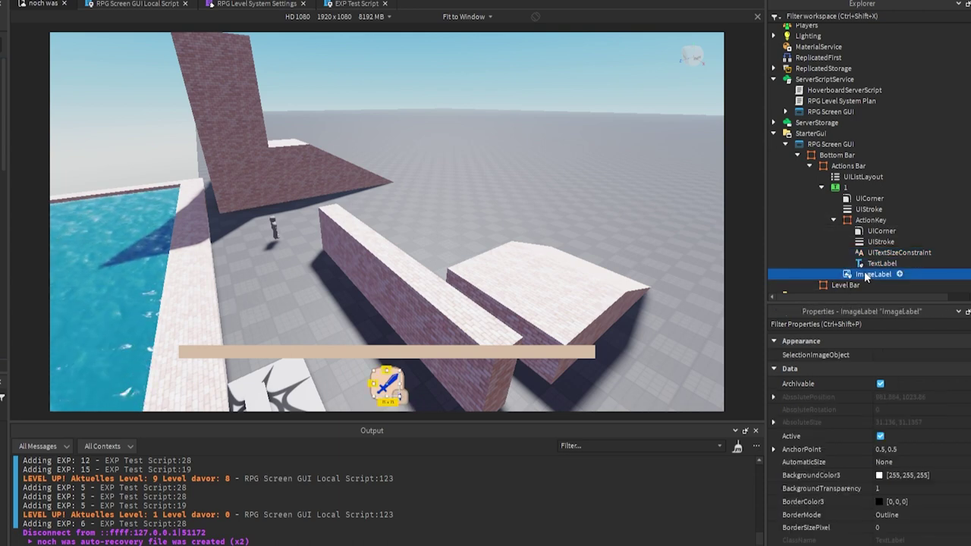
scroll(834, 409, "down", 5)
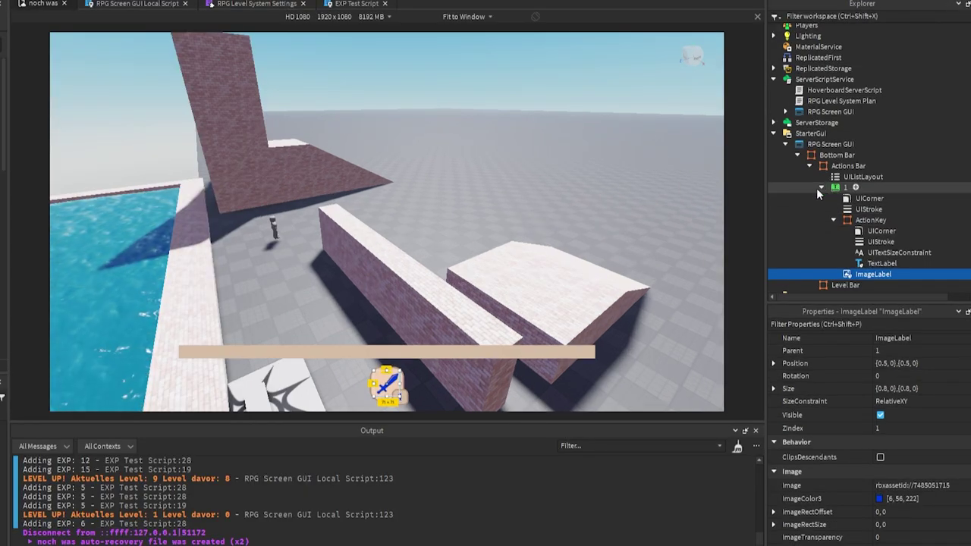
Step: Collapse the children of button 1 and select the button in Actions Bar
left_click(820, 188)
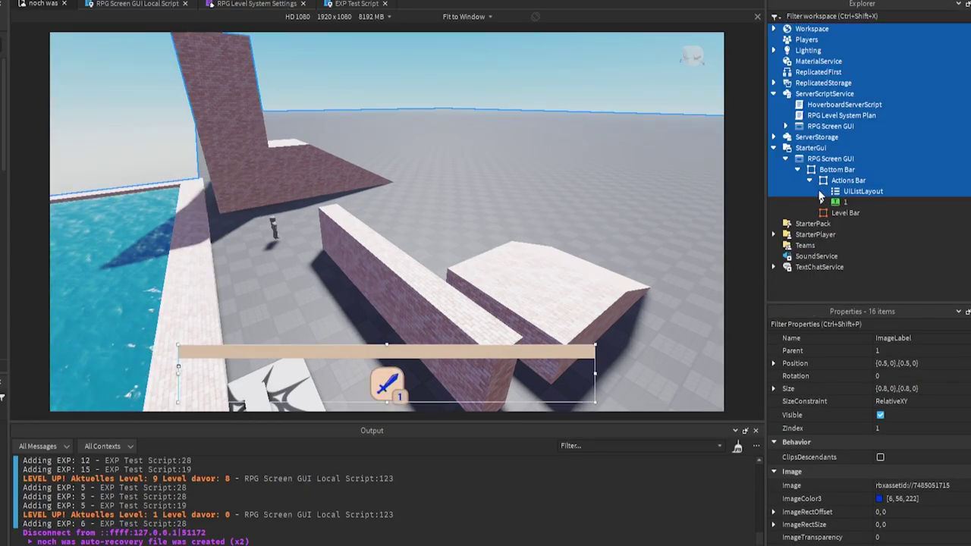
left_click(842, 201)
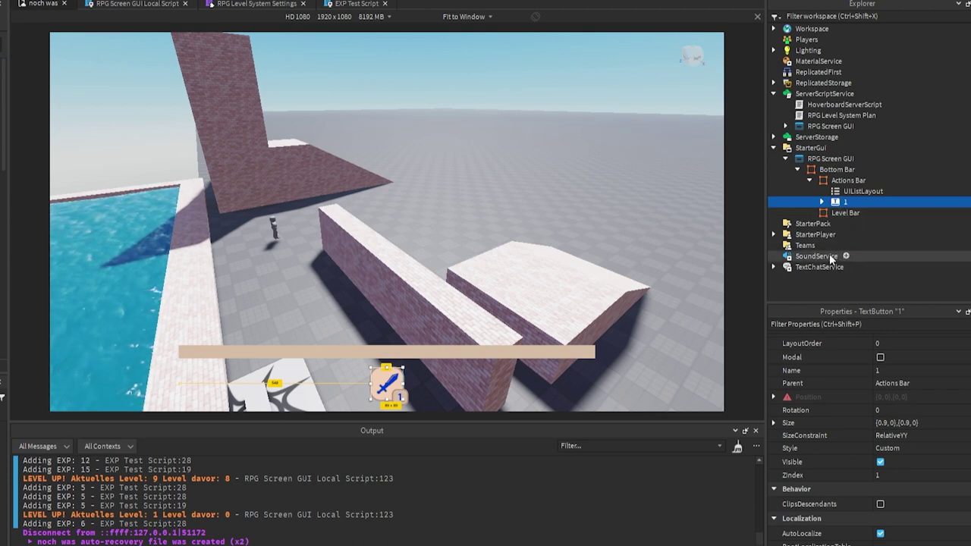
Step: Duplicate action button 1 five times within Actions Bar
key("ctrl+d")
key("ctrl+d")
key("ctrl+d")
key("ctrl+d")
key("ctrl+d")
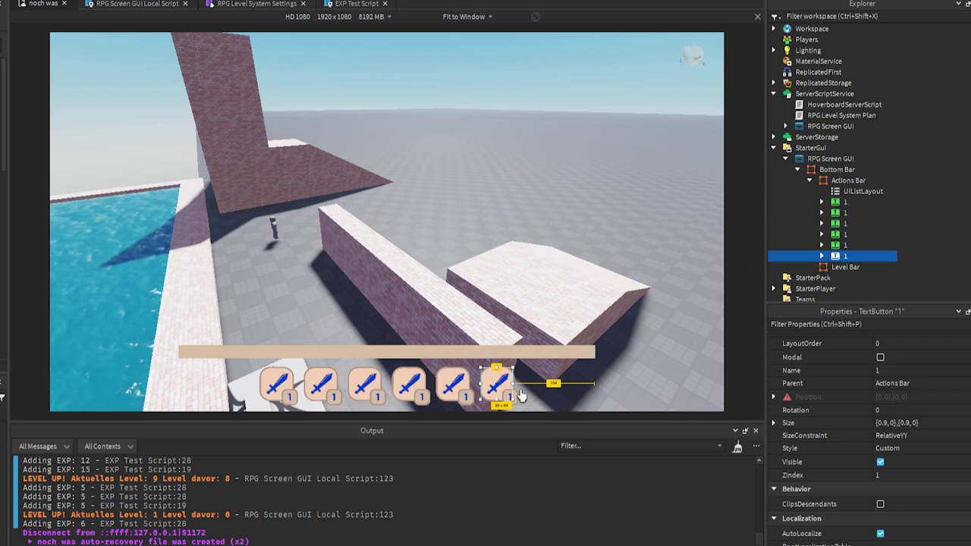
Step: Delete all the identical action buttons numbered 1 from Actions Bar, keeping its UIListLayout
left_click(837, 202)
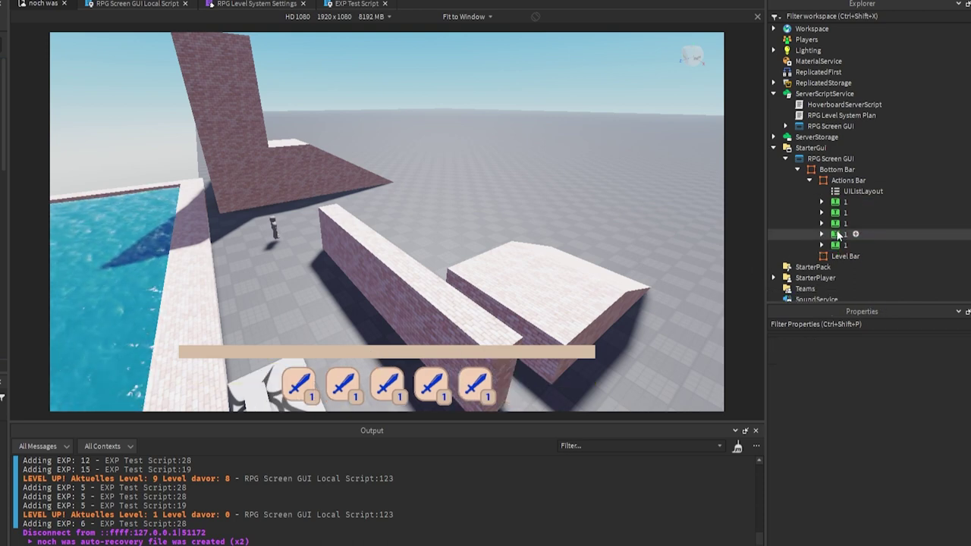
key("shift+Down")
key("shift+Down")
key("shift+Down")
key("shift+Down")
key("Delete")
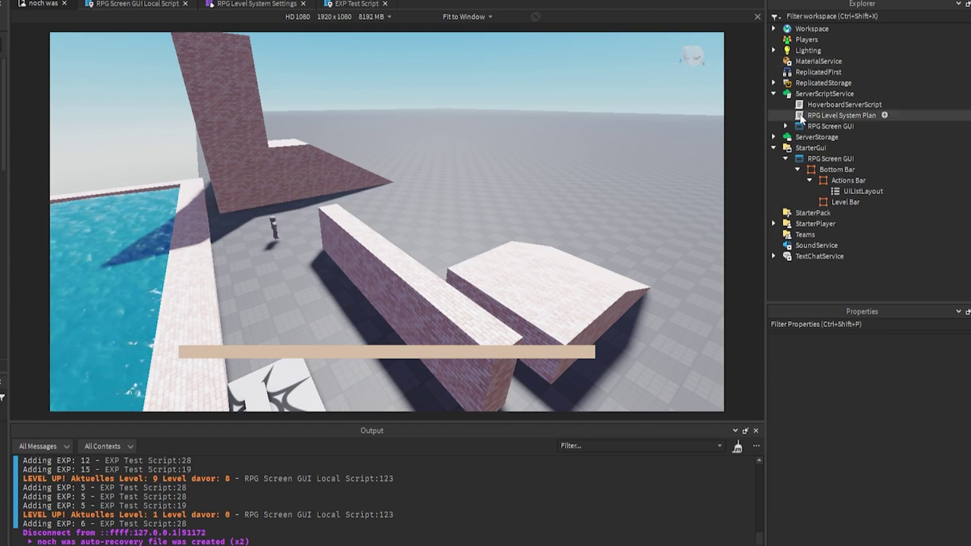
Step: Copy buttons 1, 2, 3, 4, 5 and E from the RPG Screen GUI in ServerScriptService into StarterGui's Actions Bar
left_click(785, 126)
scroll(837, 205, "down", 3)
left_click(839, 217)
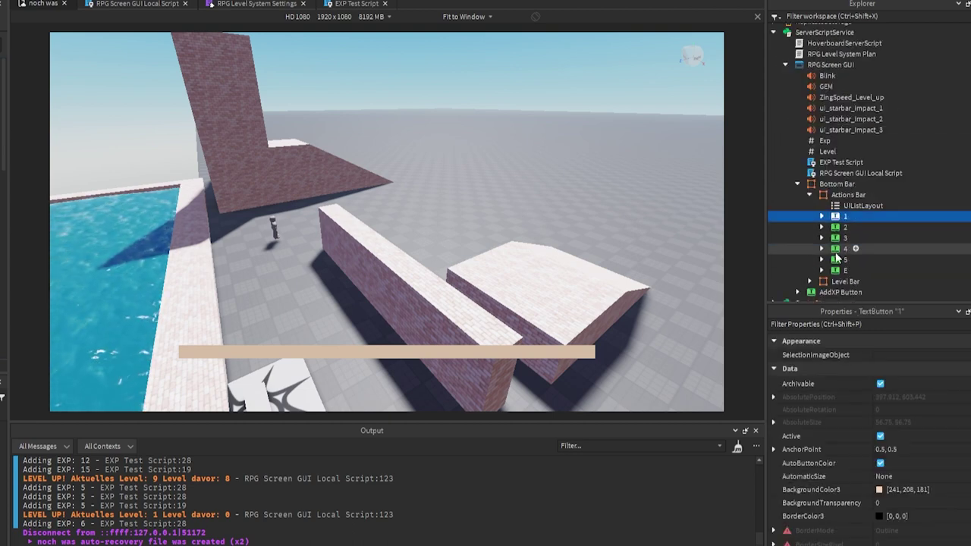
left_click(840, 271, "shift")
key("ctrl+c")
left_click(798, 186)
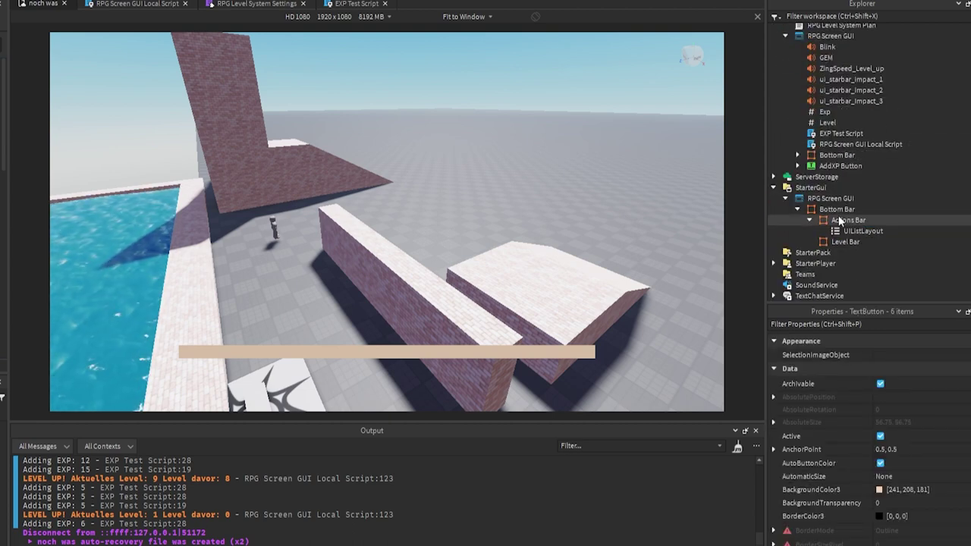
left_click(848, 220)
key("ctrl+shift+v")
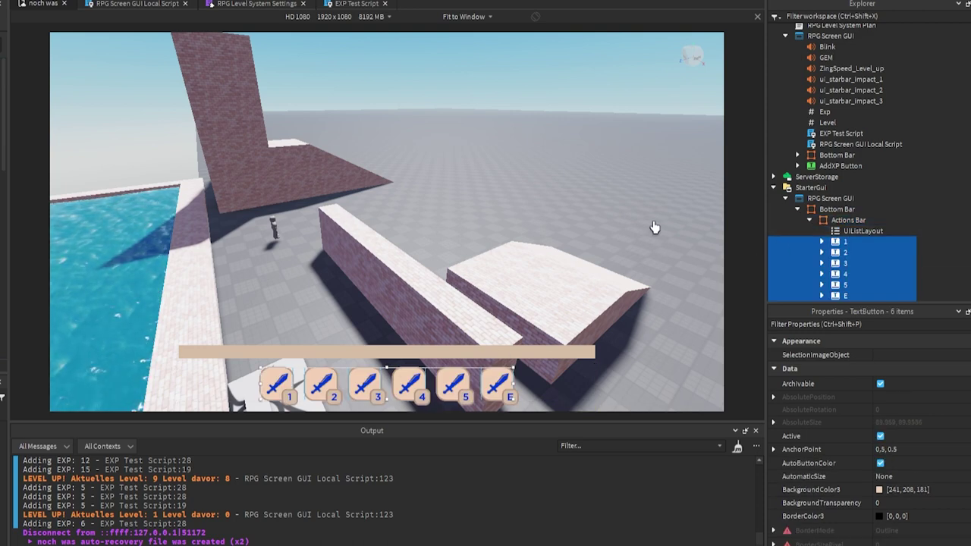
Step: Collapse Actions Bar and paste the finished GUI's UIAspectRatioConstraint, UICorner and UIStroke into StarterGui's Level Bar
scroll(799, 217, "down", 1)
left_click(834, 211)
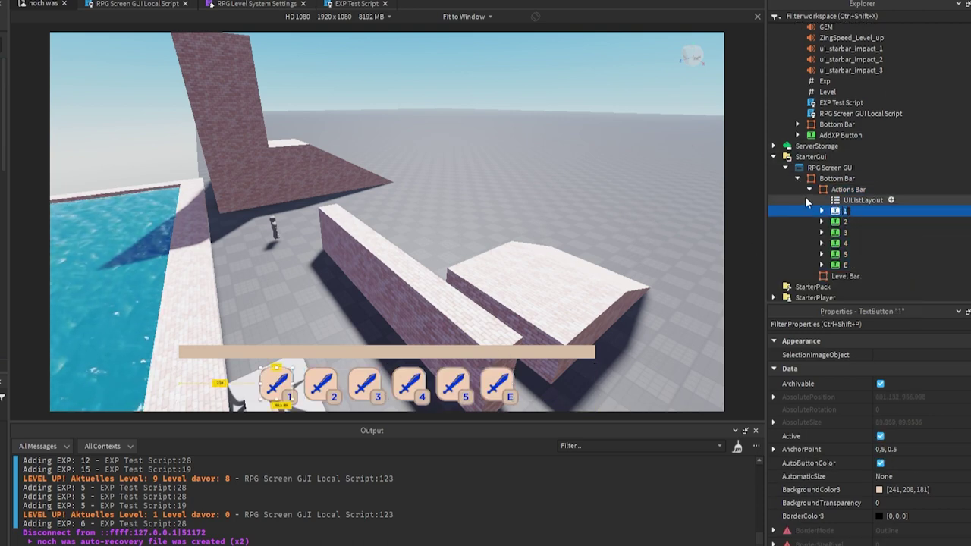
left_click(819, 190)
left_click(809, 189)
left_click(844, 241)
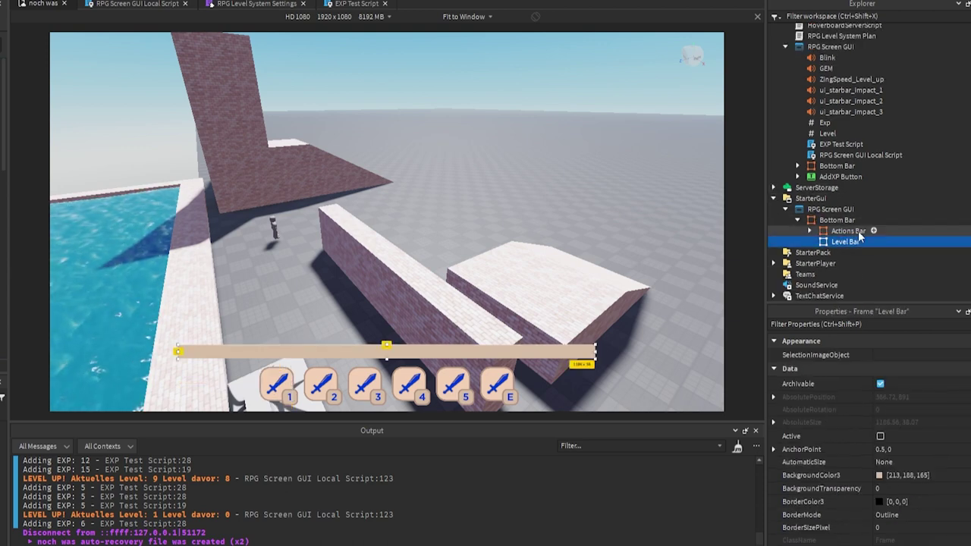
key("ctrl+v")
left_click(843, 203)
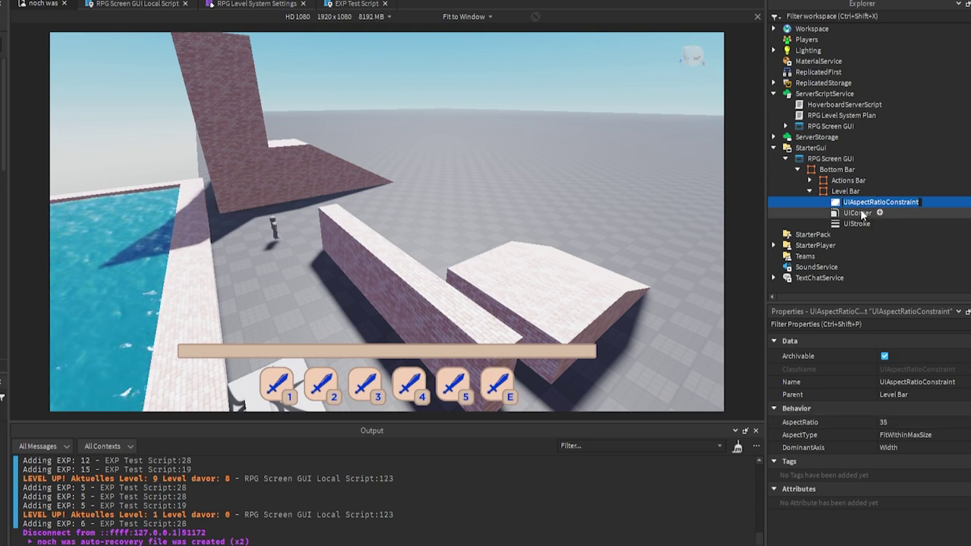
Step: Review Level Bar's corner radius, stroke and aspect ratio settings, and the frame's own color, position and size
left_click(860, 214)
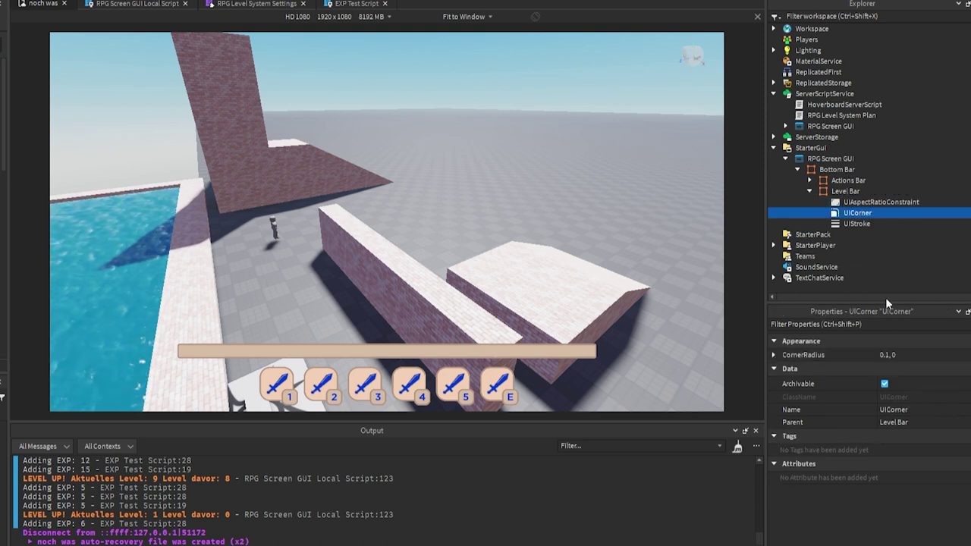
left_click(855, 224)
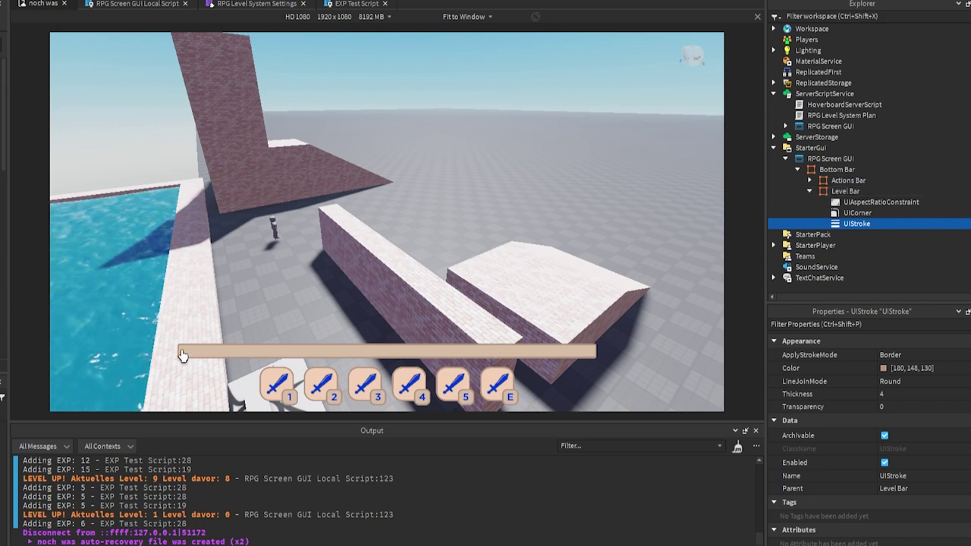
right_click_drag(180, 348, 486, 267)
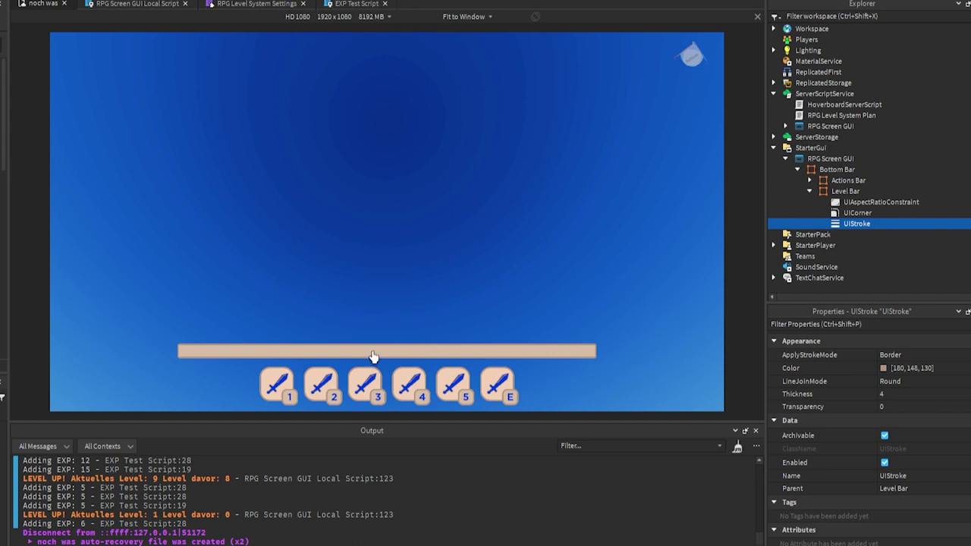
left_click(855, 203)
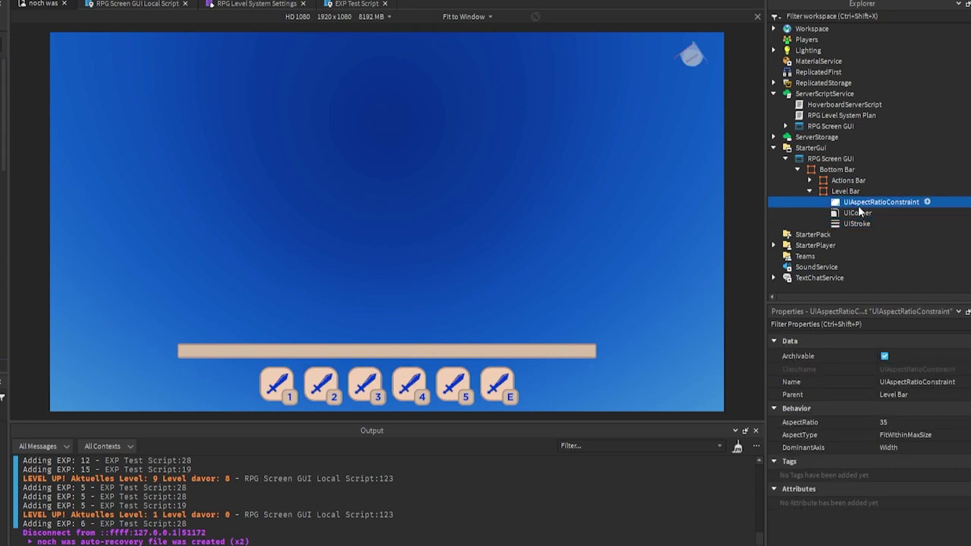
left_click(845, 191)
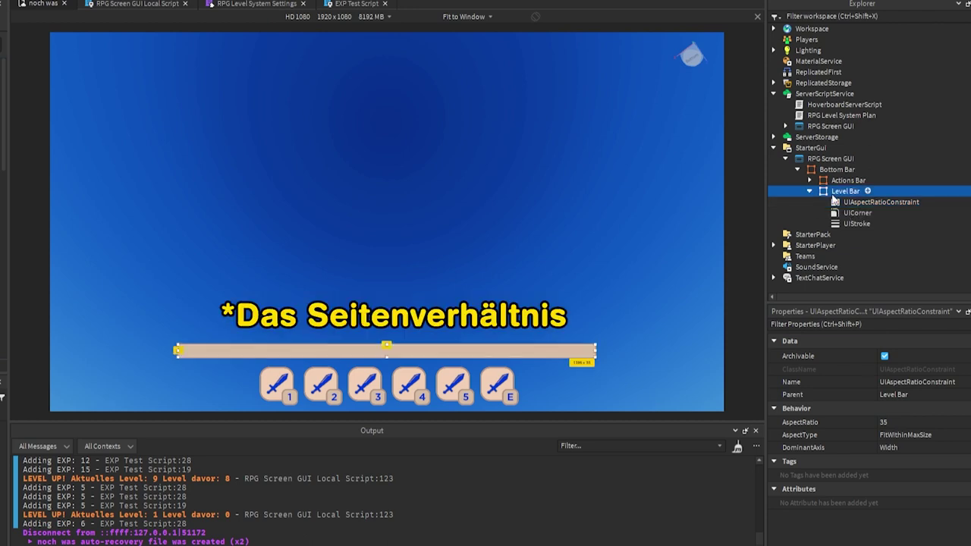
scroll(850, 379, "down", 2)
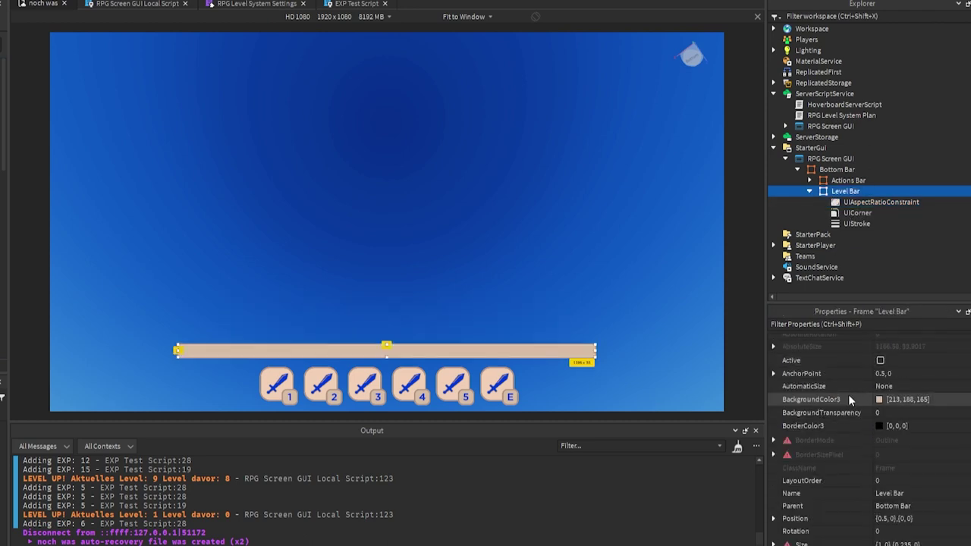
scroll(850, 397, "down", 1)
mouse_move(788, 514)
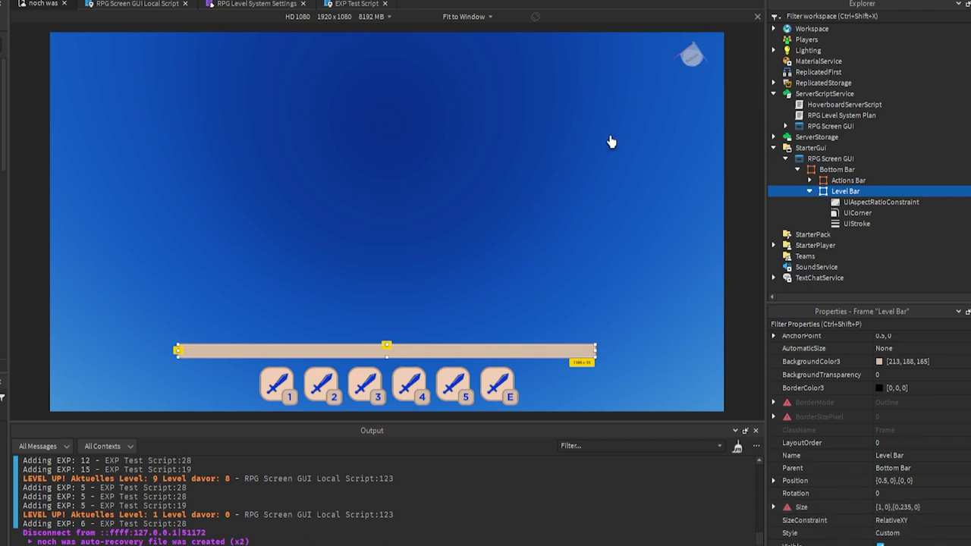
Step: Paste the Level Fortschritt frame into Level Bar and set its size to {0.5, 0},{1, 0}
left_click(772, 93)
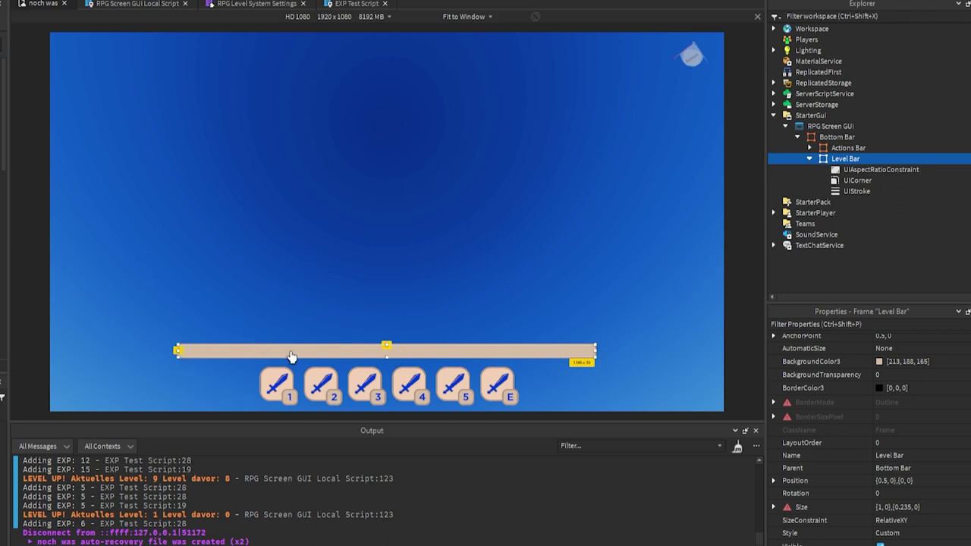
key("ctrl+shift+v")
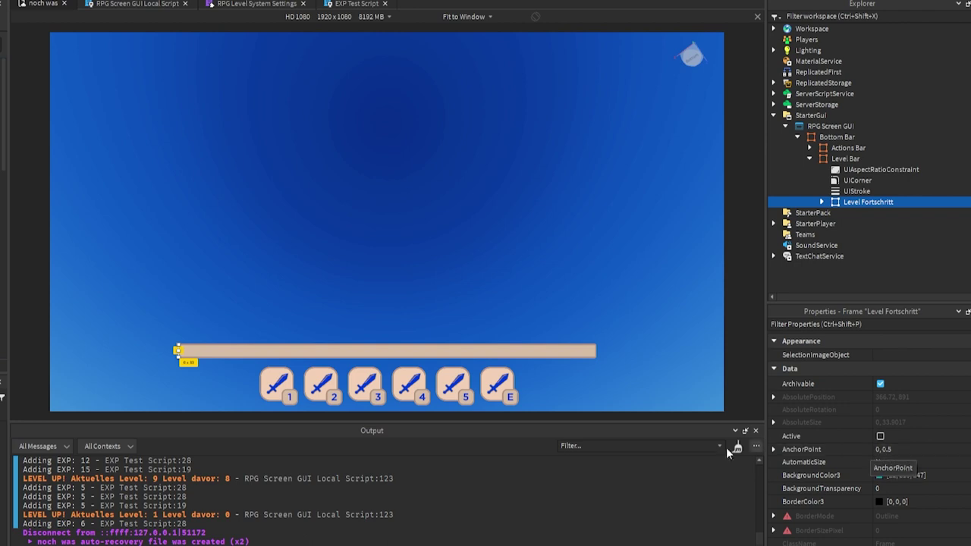
scroll(873, 455, "down", 3)
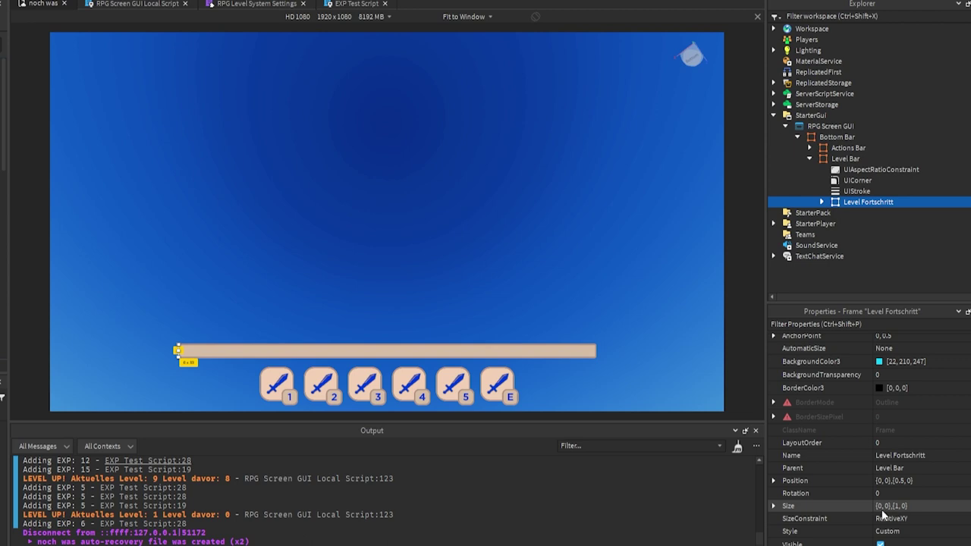
left_click(879, 506)
left_click(901, 506)
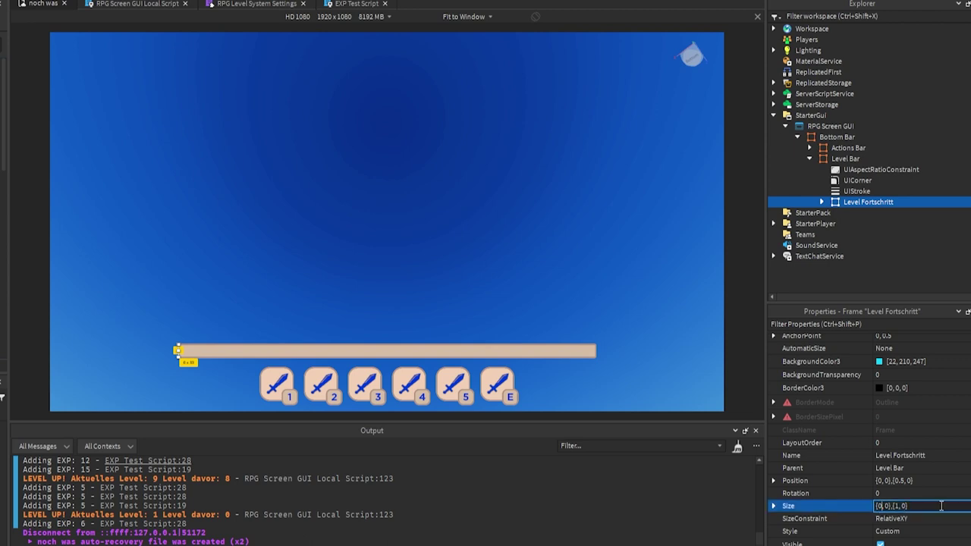
type(".5")
key("Return")
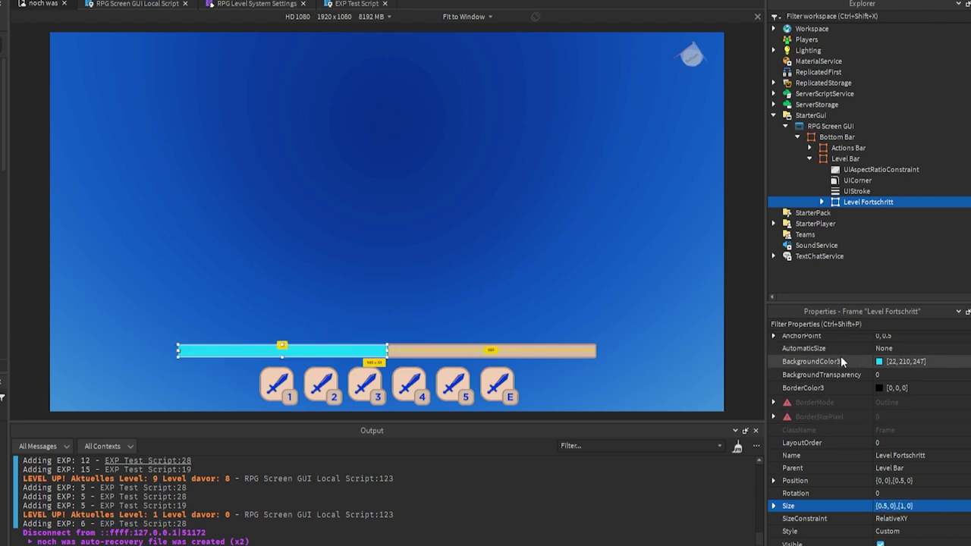
Step: Review Level Fortschritt's background color and transparency, and its UICorner and UIStroke settings
left_click(900, 361)
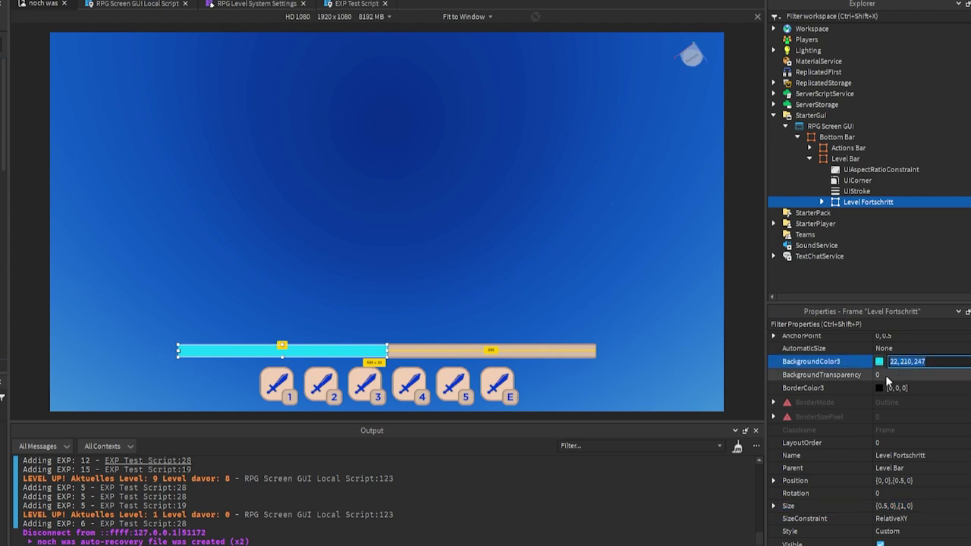
left_click(898, 375)
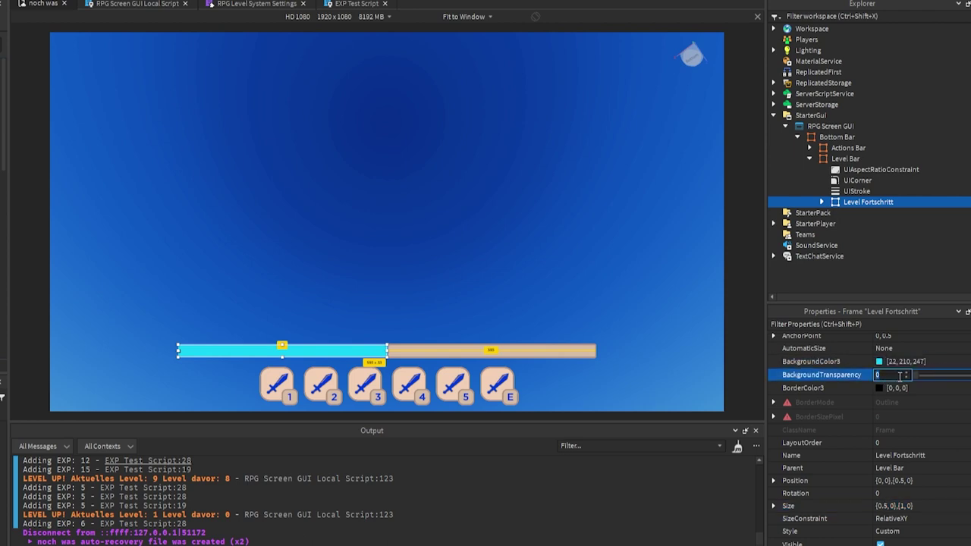
left_click(821, 202)
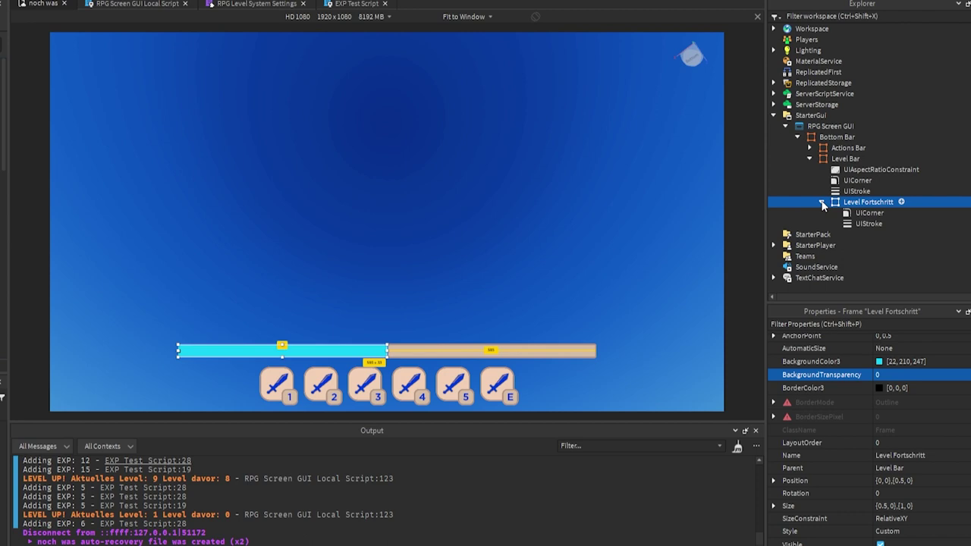
left_click(866, 213)
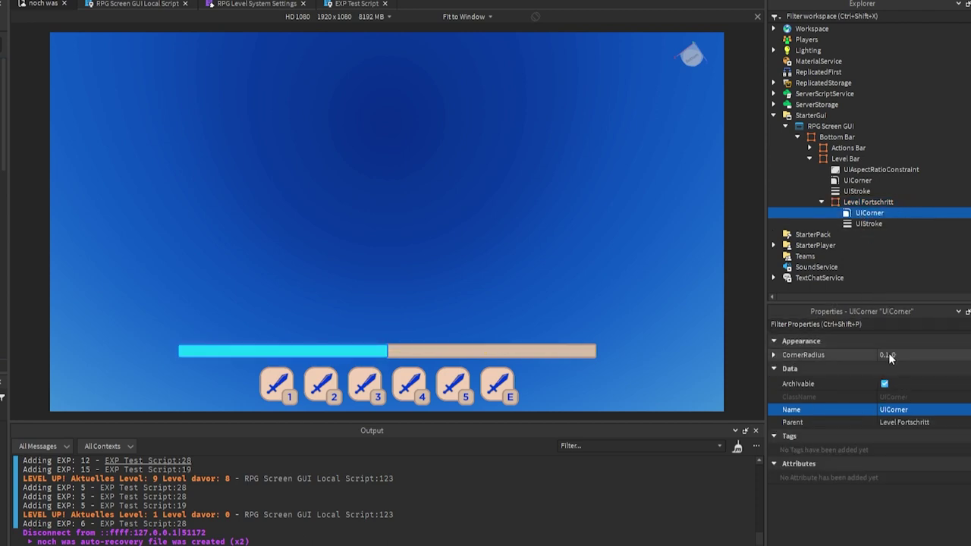
left_click(869, 225)
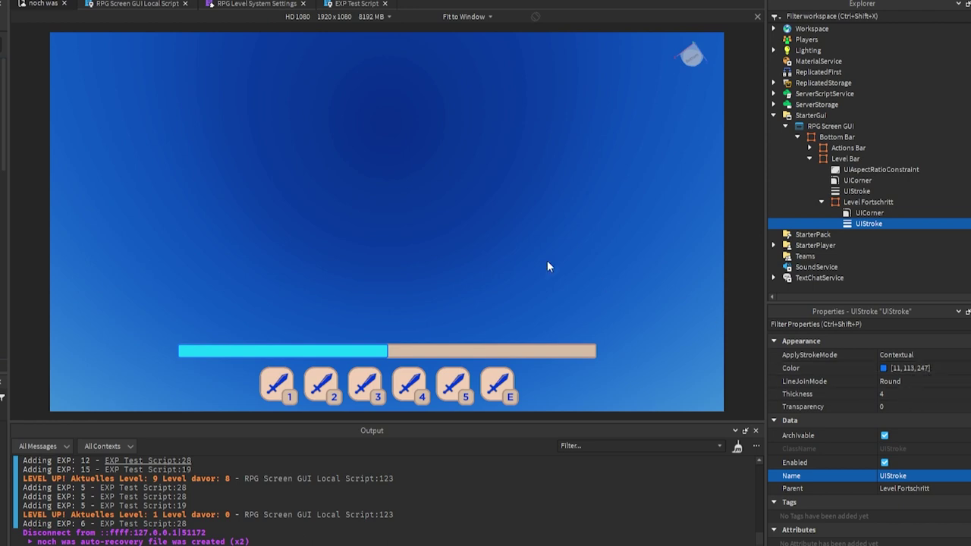
Step: Try horizontal size scales of 0.2 and 0.7 on the Level Fortschritt frame
left_click(868, 201)
scroll(861, 442, "down", 3)
left_click(885, 543)
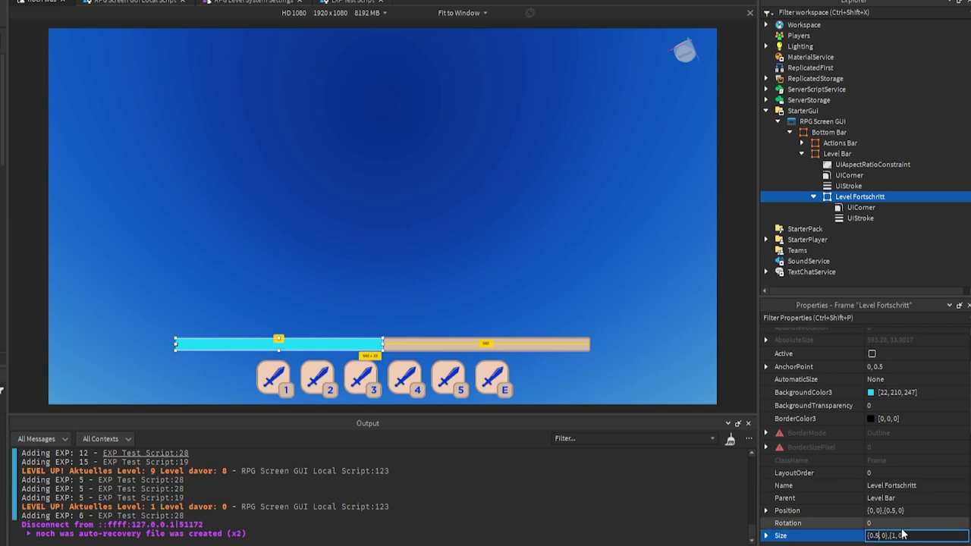
type("2")
key("Return")
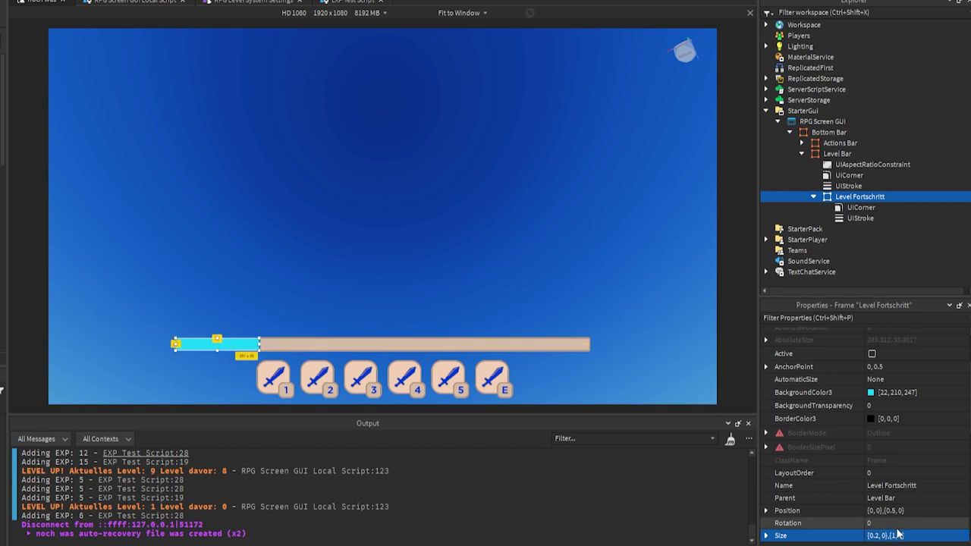
left_click(878, 535)
key("BackSpace")
type("7")
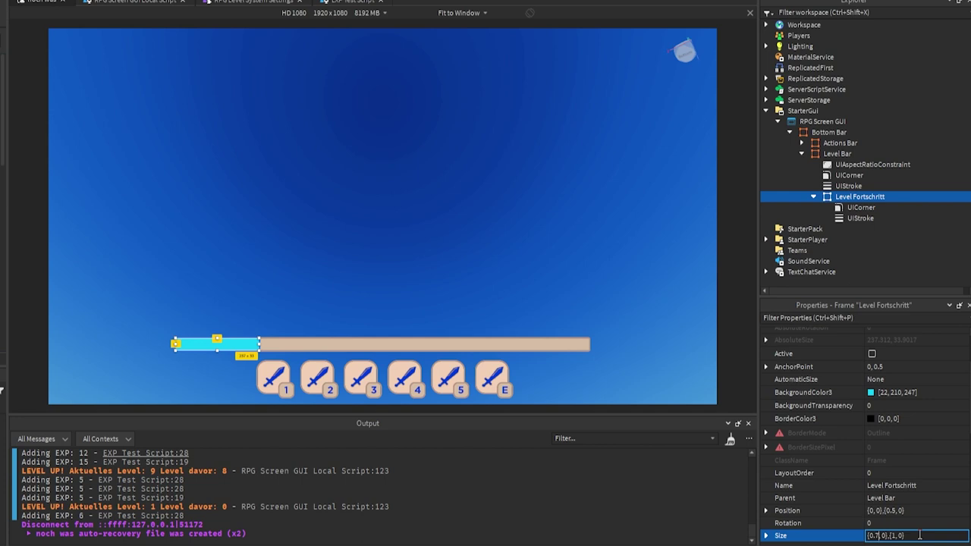
key("Return")
Step: Set the Level Fortschritt frame's size to {1, 0},{1, 0}
left_click(919, 535)
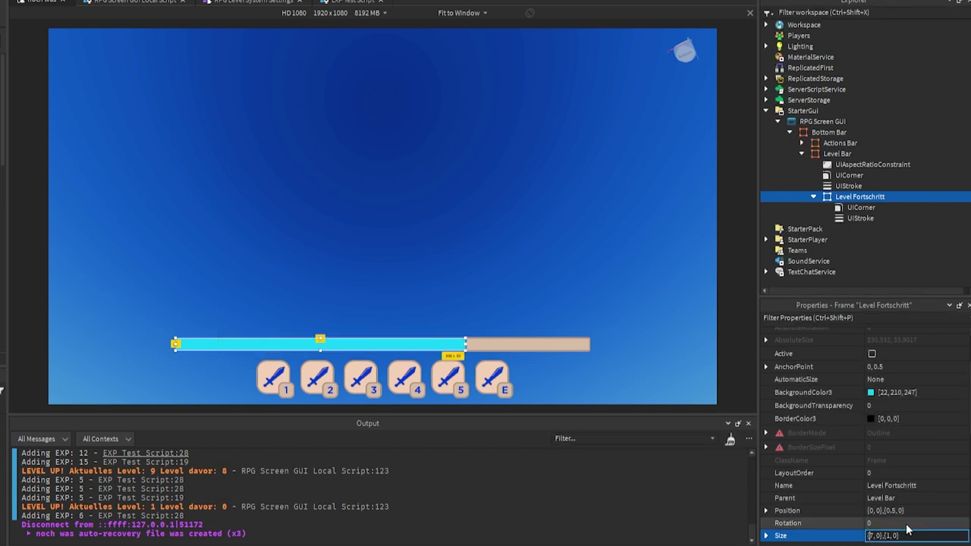
key("BackSpace")
key("BackSpace")
key("BackSpace")
type("1")
key("Return")
Step: Try a horizontal size scale of 1.3 on Level Fortschritt, and set it back to 1
left_click(903, 534)
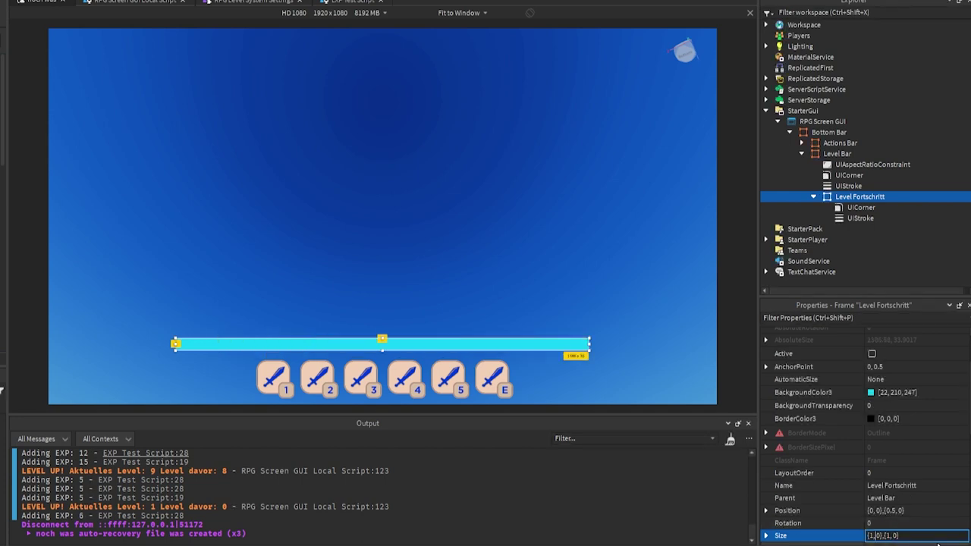
type(".3")
key("Return")
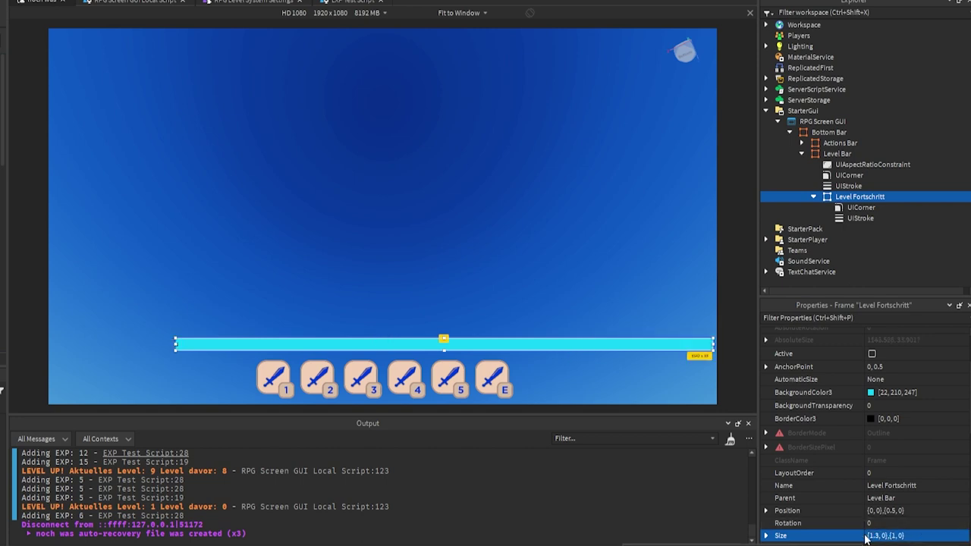
double_click(880, 537)
type("3")
key("BackSpace")
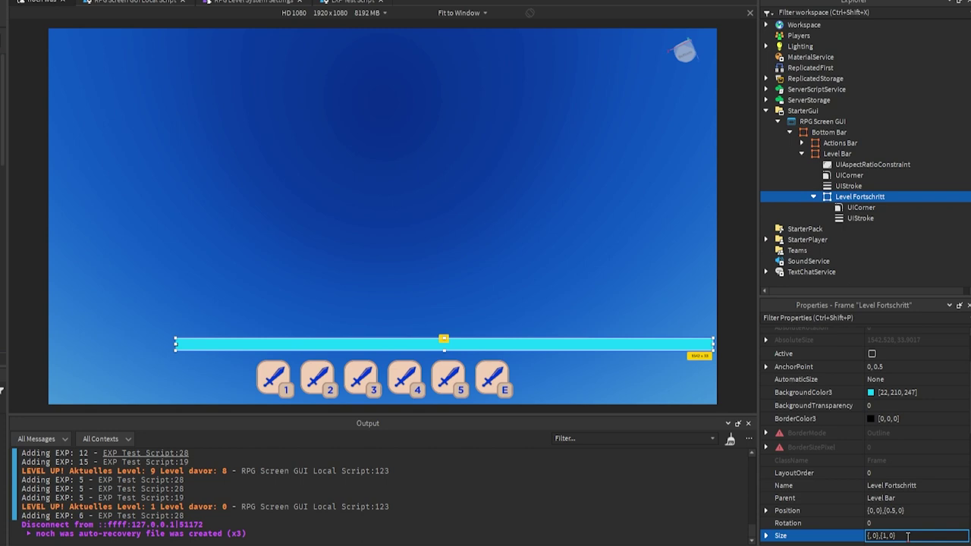
type("1")
key("Return")
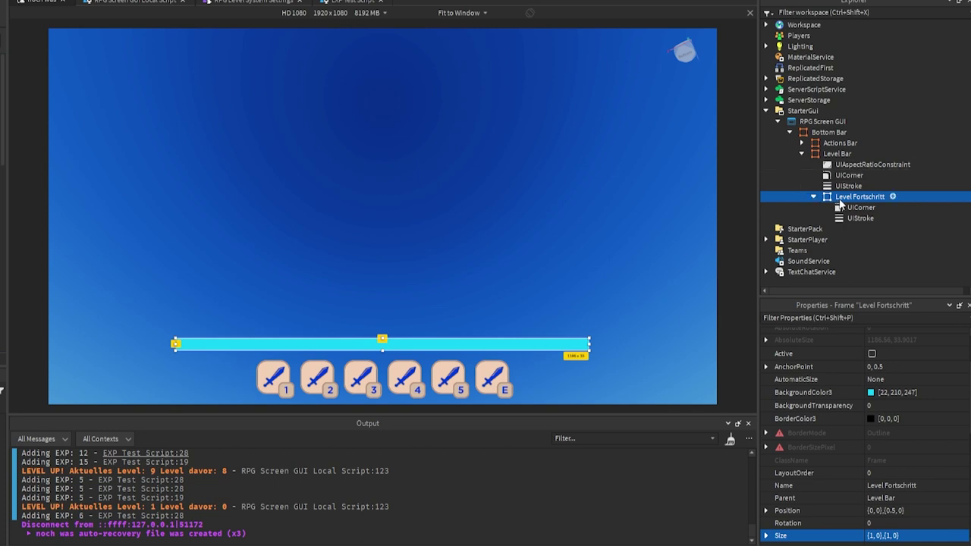
Step: Paste the Verlauf gradient frame into the Level Fortschritt frame
key("ctrl+shift+v")
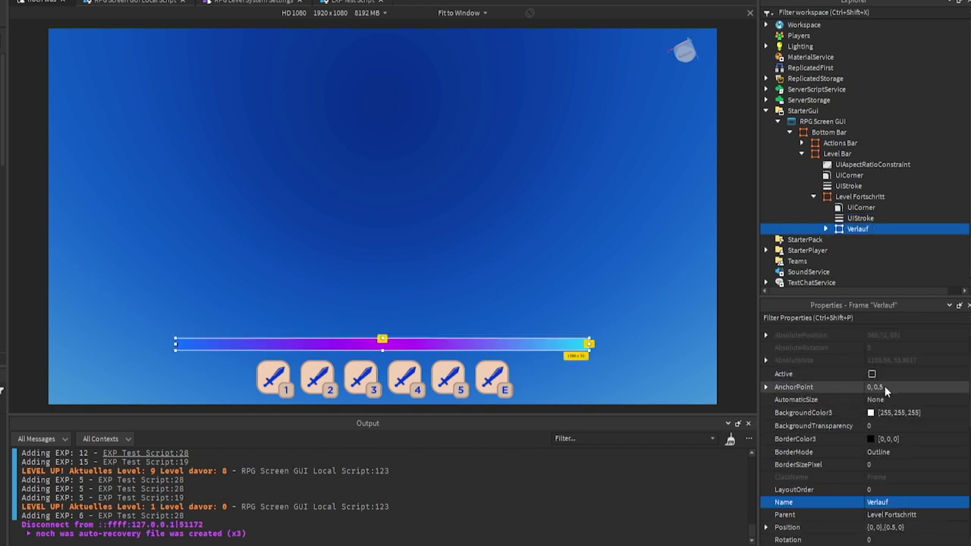
Step: Examine the position and size values of the Verlauf frame inside Level Fortschritt
scroll(883, 409, "down", 1)
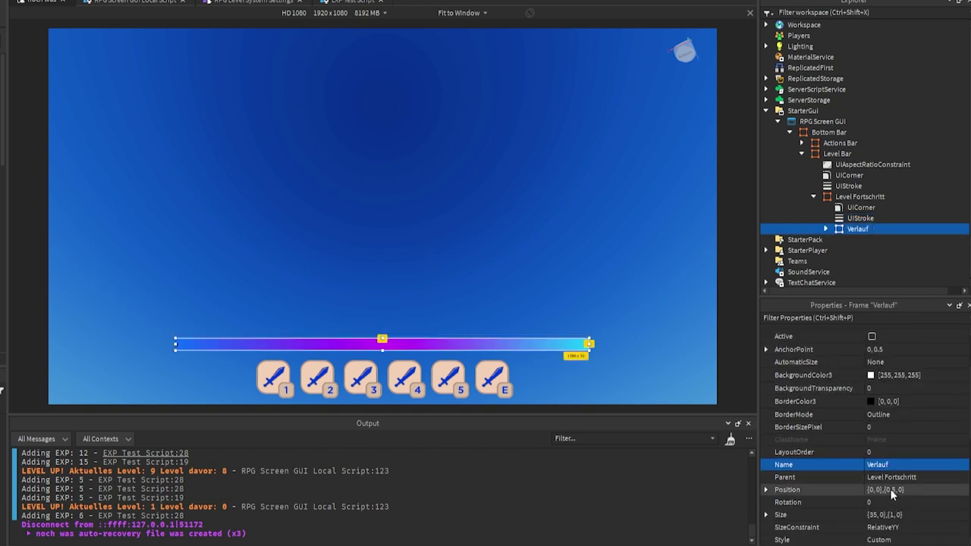
scroll(905, 488, "down", 1)
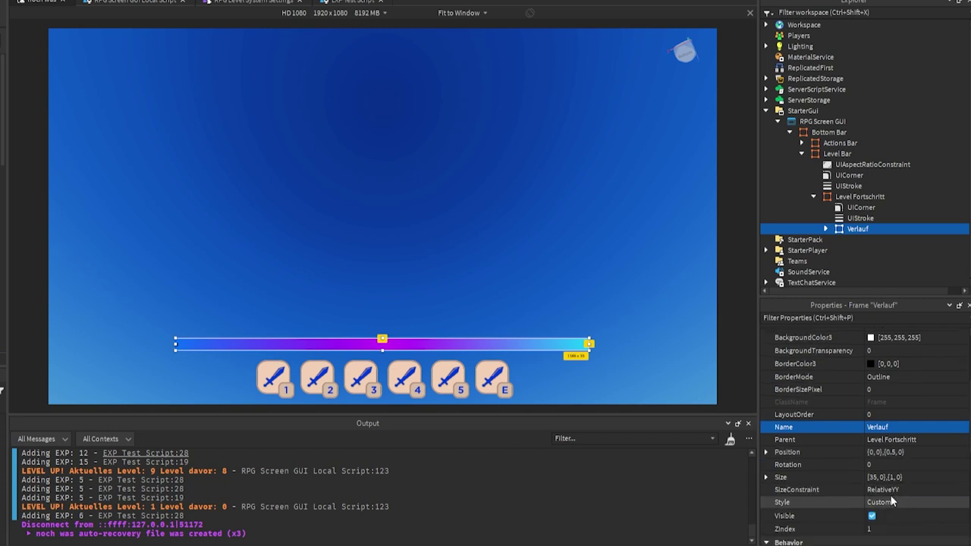
left_click(874, 478)
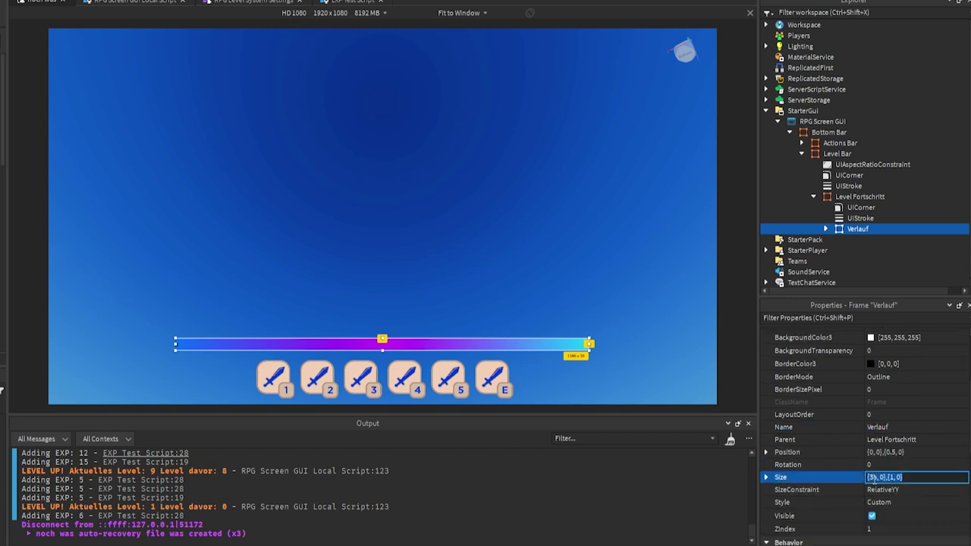
left_click(904, 477)
Step: Try aspect ratios of 40 and 60 on the Level Bar's UIAspectRatioConstraint
left_click(829, 154)
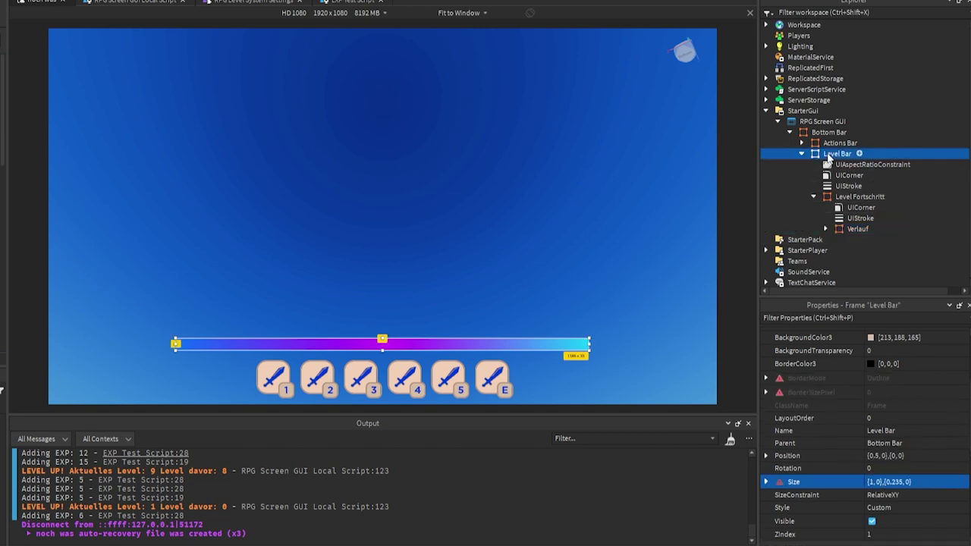
left_click(837, 165)
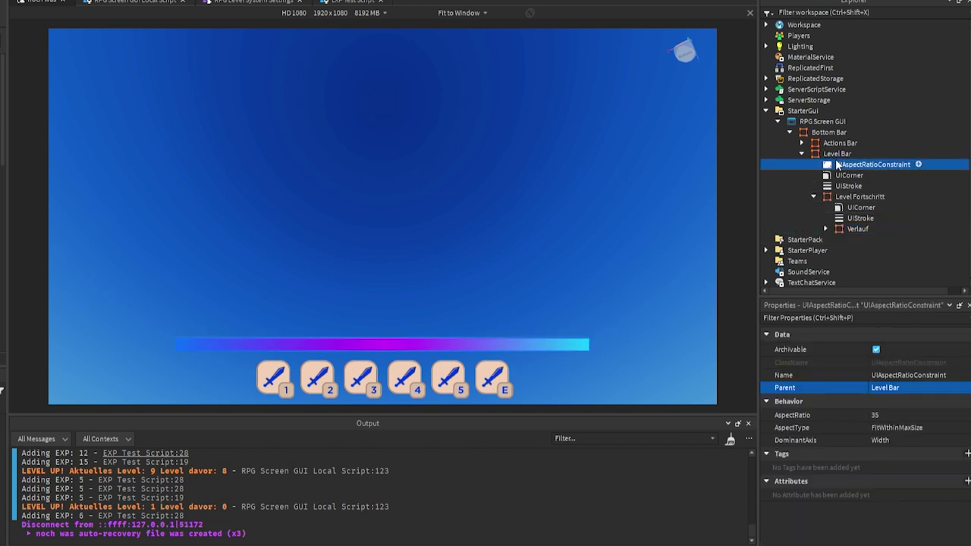
left_click(890, 413)
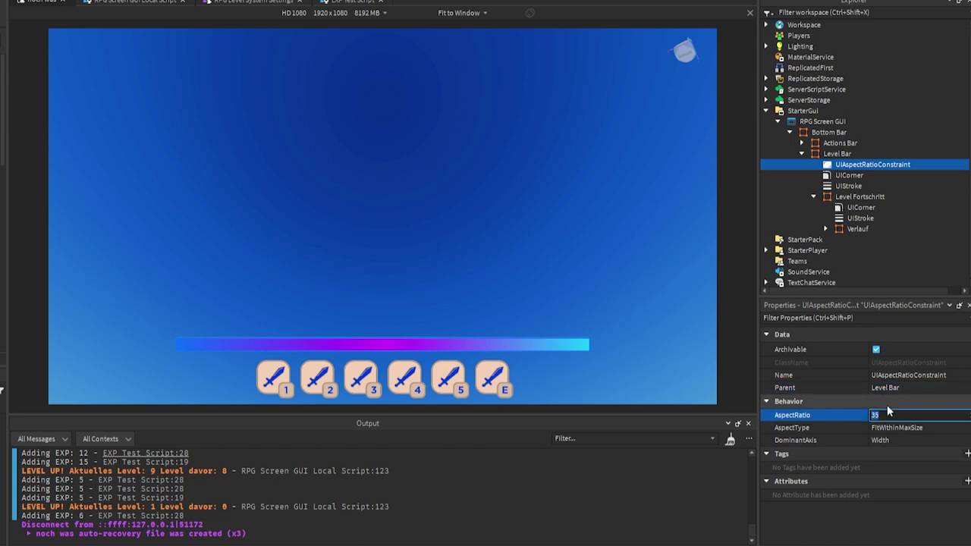
type("40")
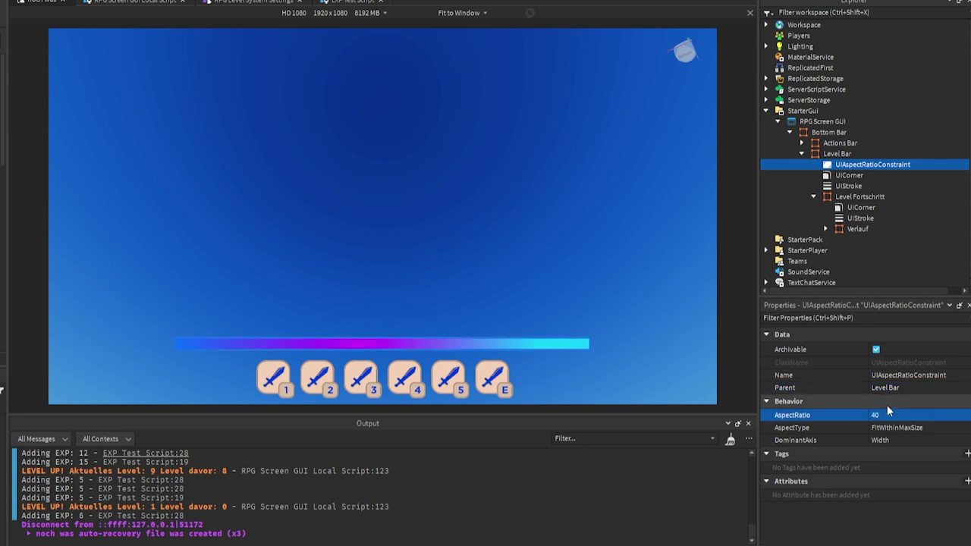
key("Return")
left_click(880, 416)
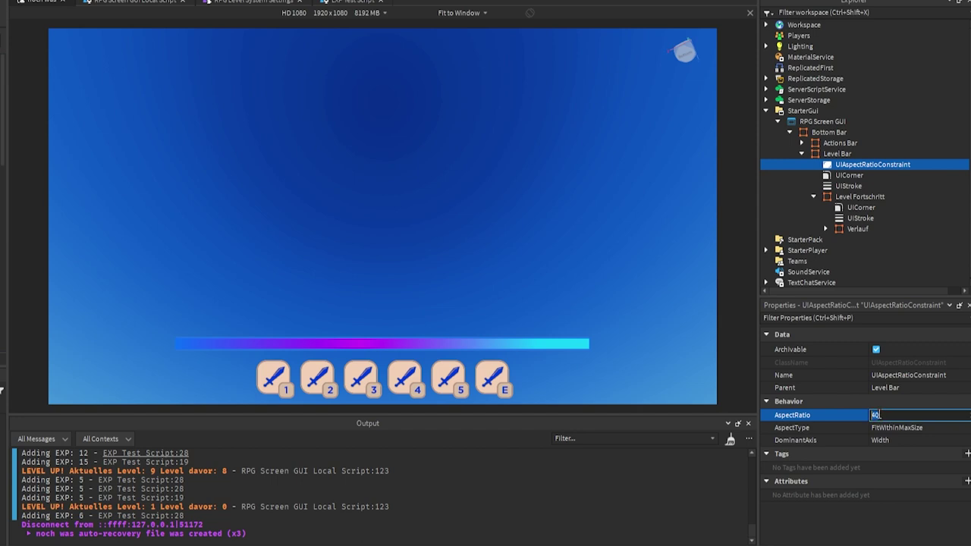
type("80")
key("Return")
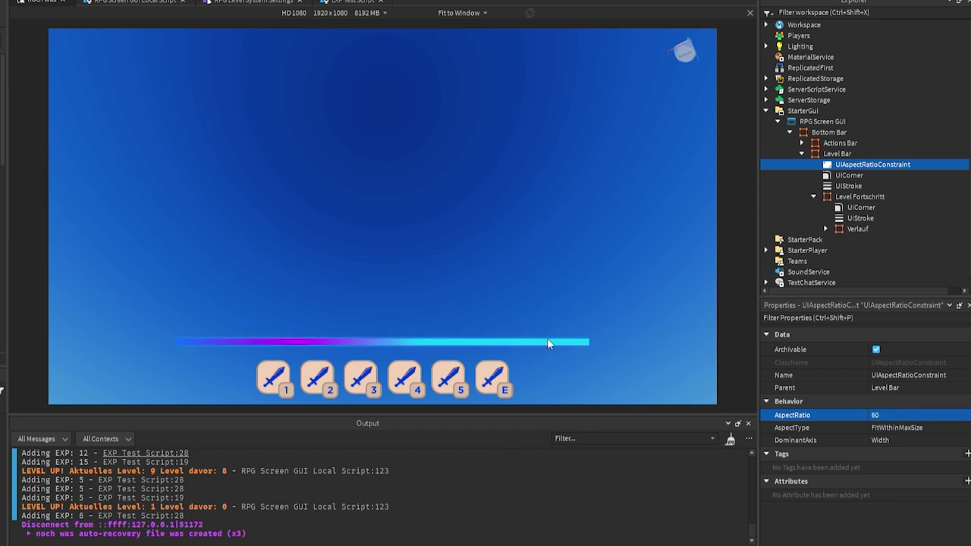
Step: Try a size of {60, 0},{1, 0} on the Verlauf frame, and undo the size and aspect ratio changes
left_click(856, 228)
scroll(886, 455, "down", 2)
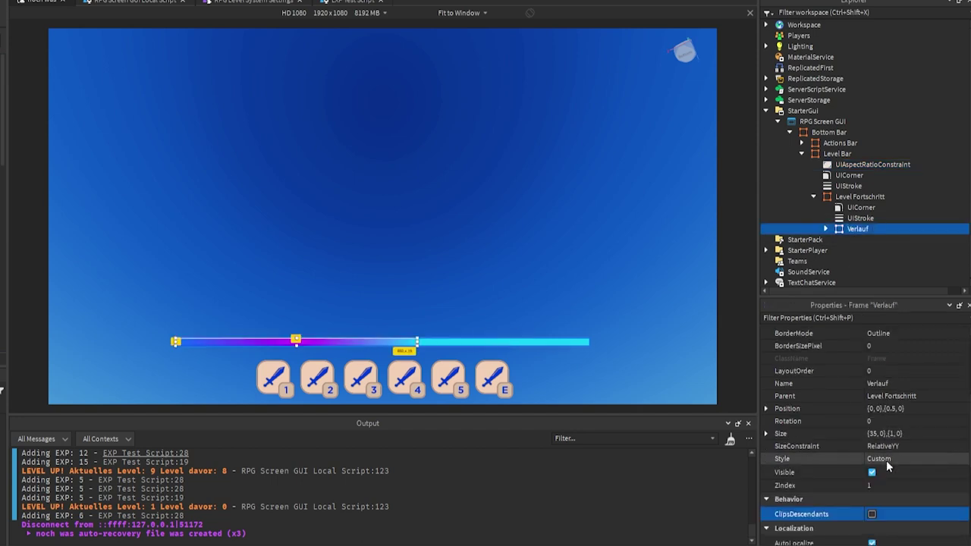
left_click(874, 434)
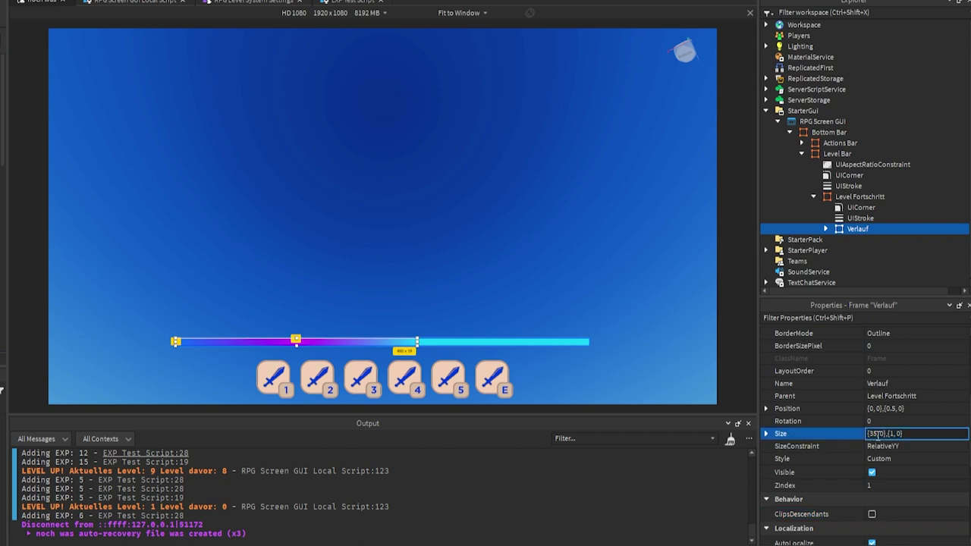
double_click(873, 434)
type("80")
key("Return")
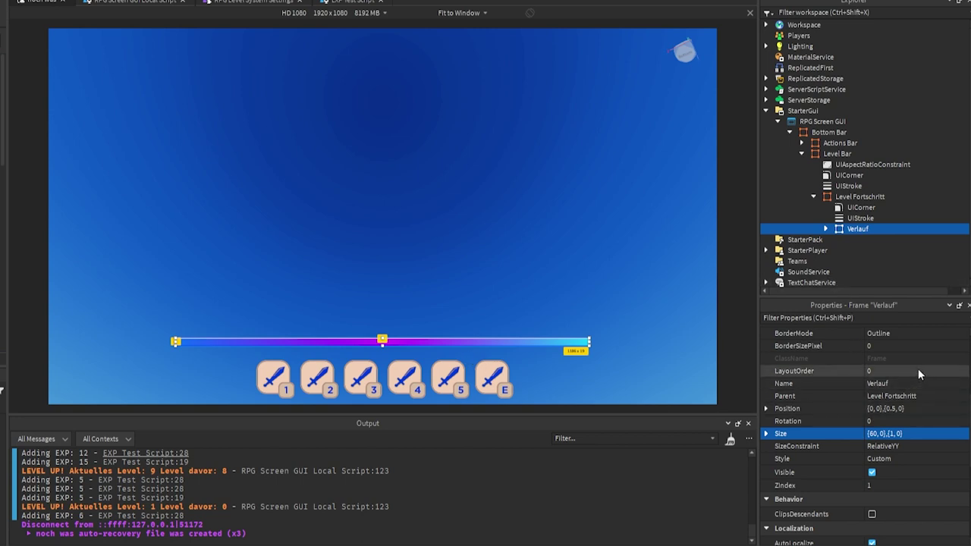
left_click(873, 164)
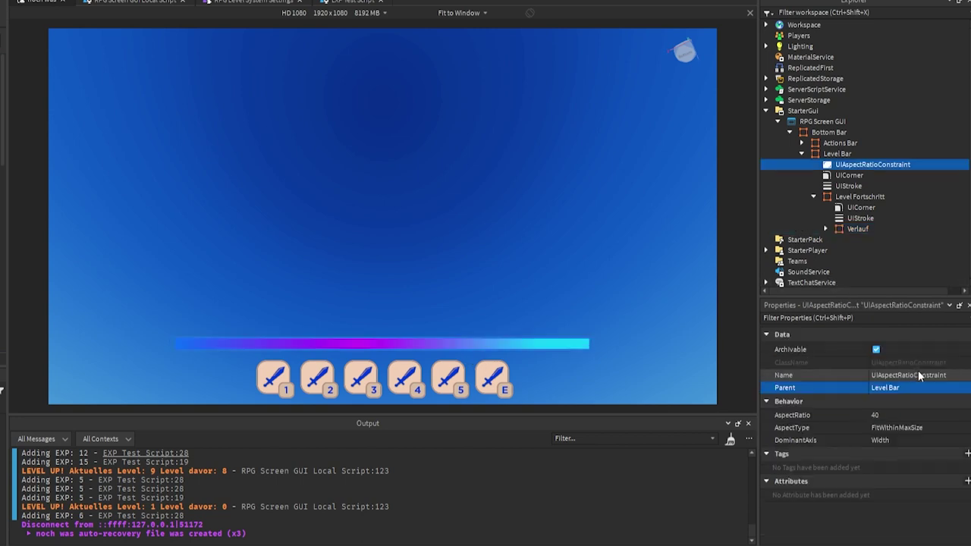
left_click(875, 415)
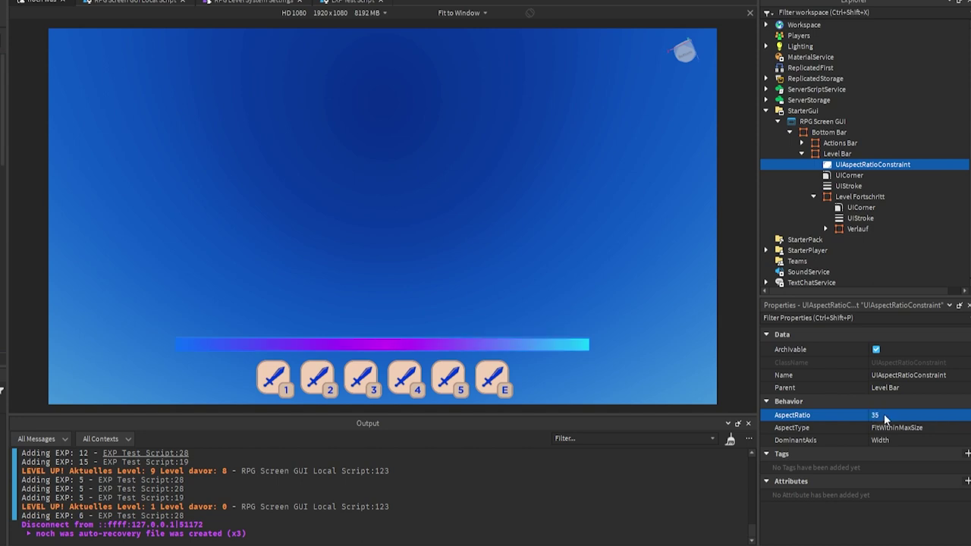
Step: Inspect the start and end colors in the color sequence of the Verlauf frame's UIGradient without changing them
left_click(857, 229)
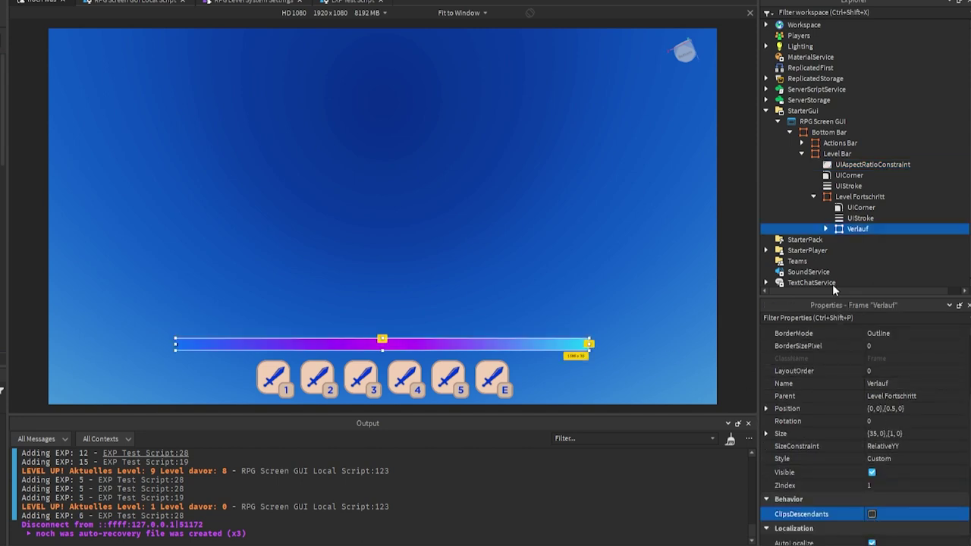
left_click(826, 228)
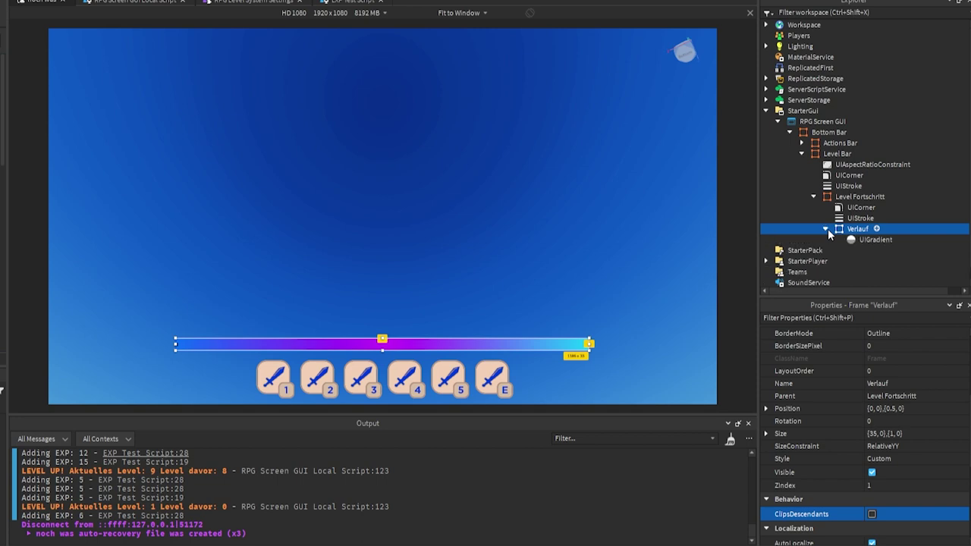
left_click(853, 239)
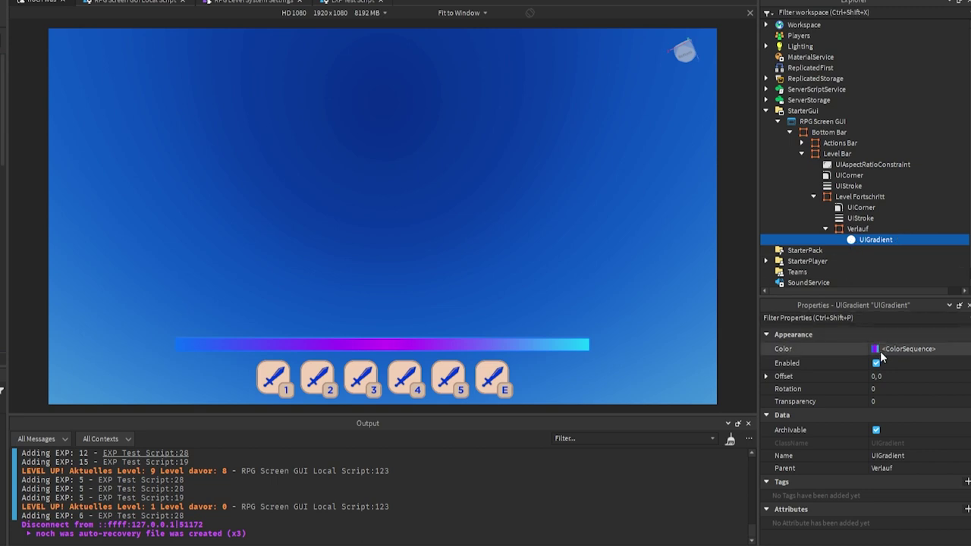
left_click(875, 350)
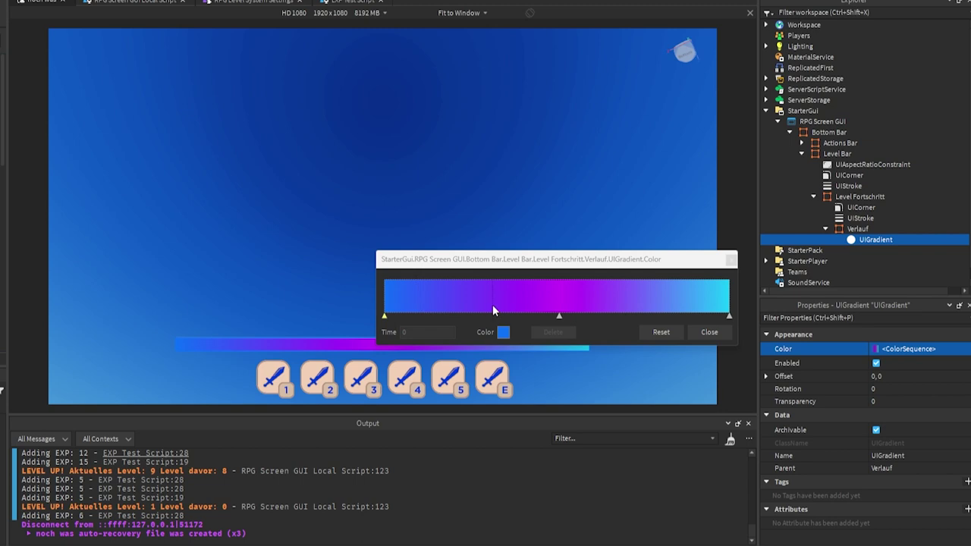
left_click(502, 333)
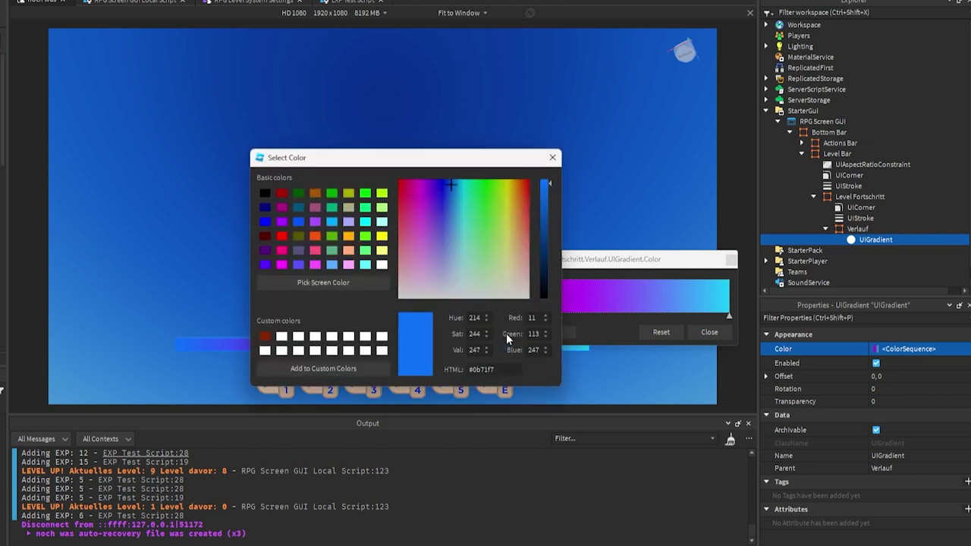
left_click(552, 157)
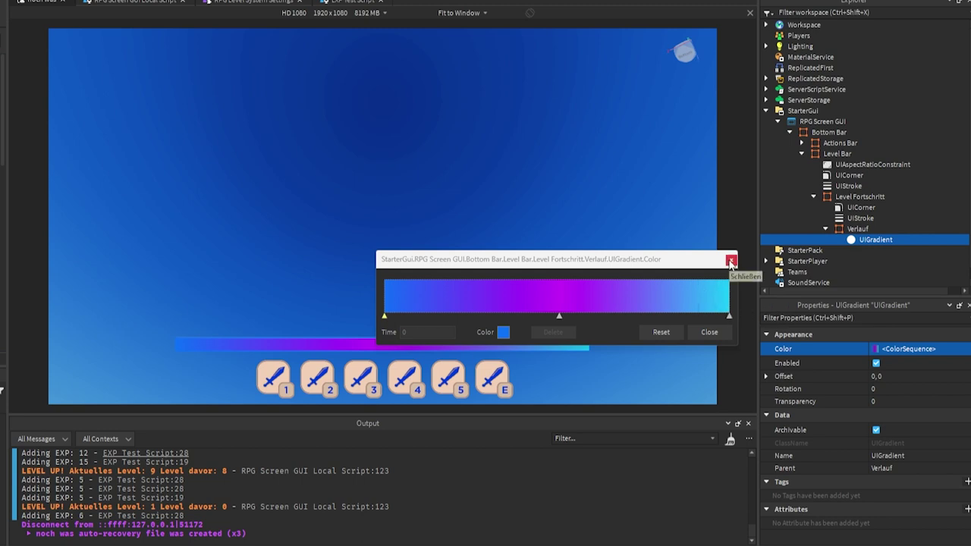
left_click(728, 317)
left_click(503, 332)
left_click(551, 156)
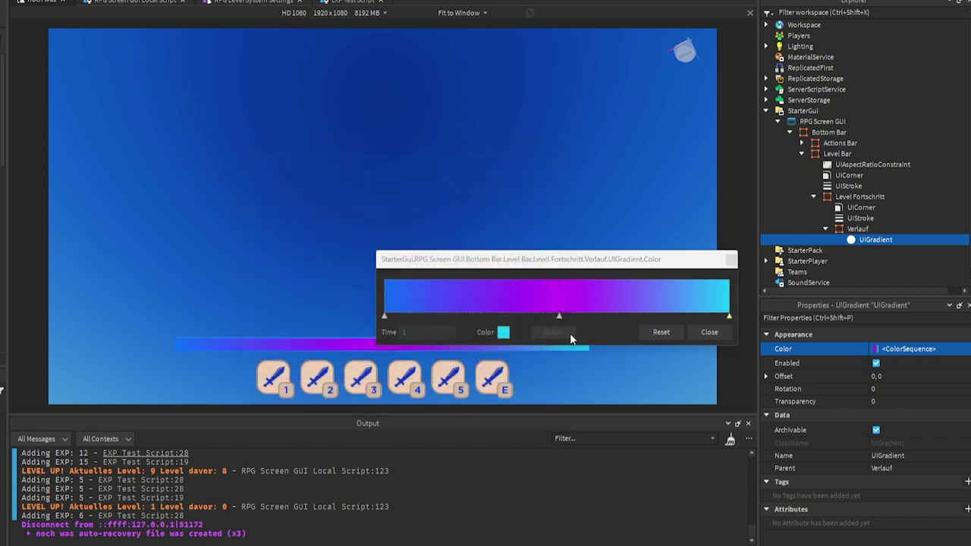
left_click(503, 332)
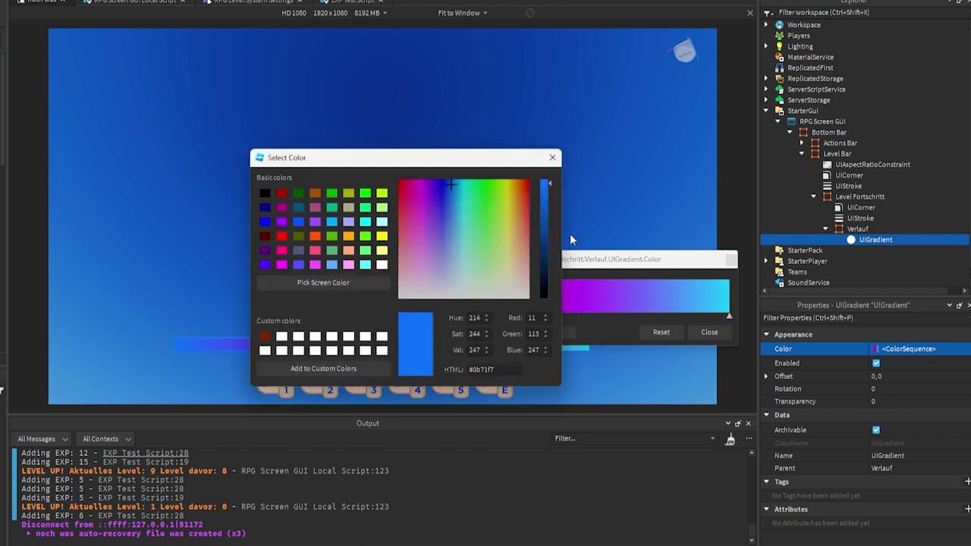
left_click(552, 157)
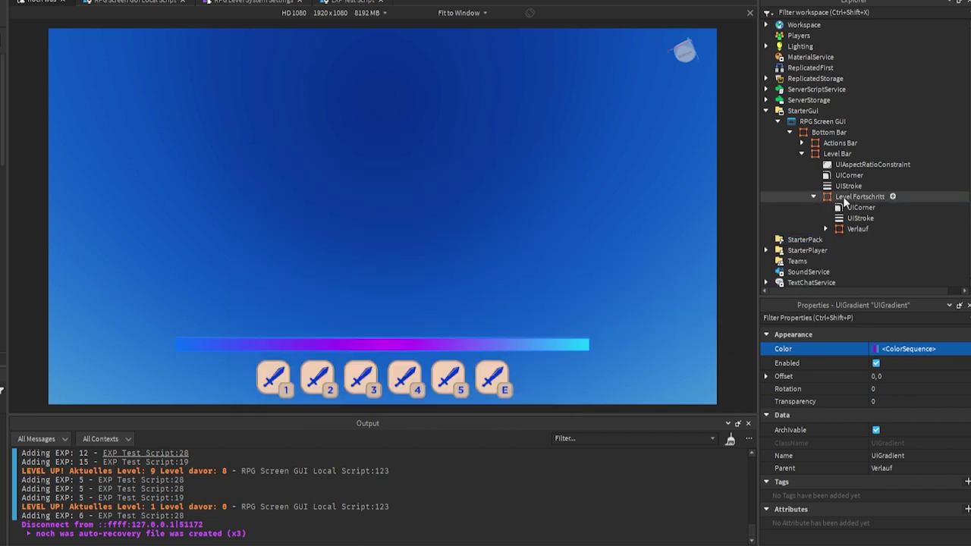
Step: Set the Level Fortschritt frame's size to {0.5, 0},{1, 0} and deselect the frame
left_click(844, 199)
left_click(877, 442)
scroll(839, 470, "down", 1)
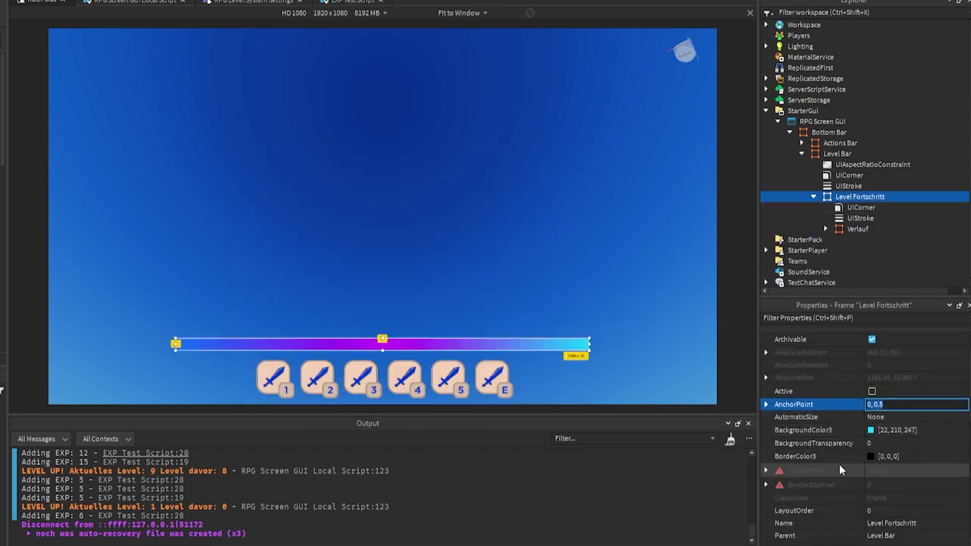
scroll(842, 464, "down", 2)
left_click(874, 498)
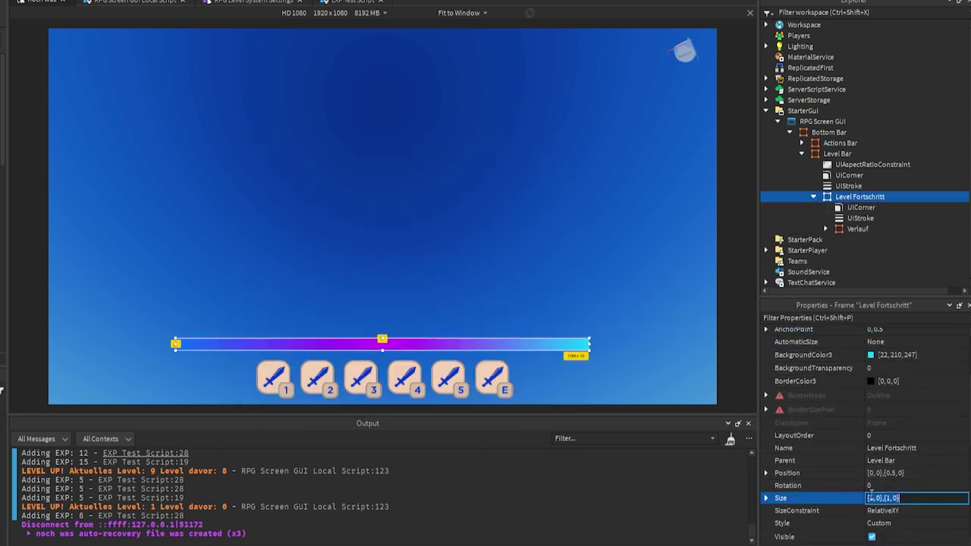
left_click(872, 498)
key("BackSpace")
type("0.5")
key("Return")
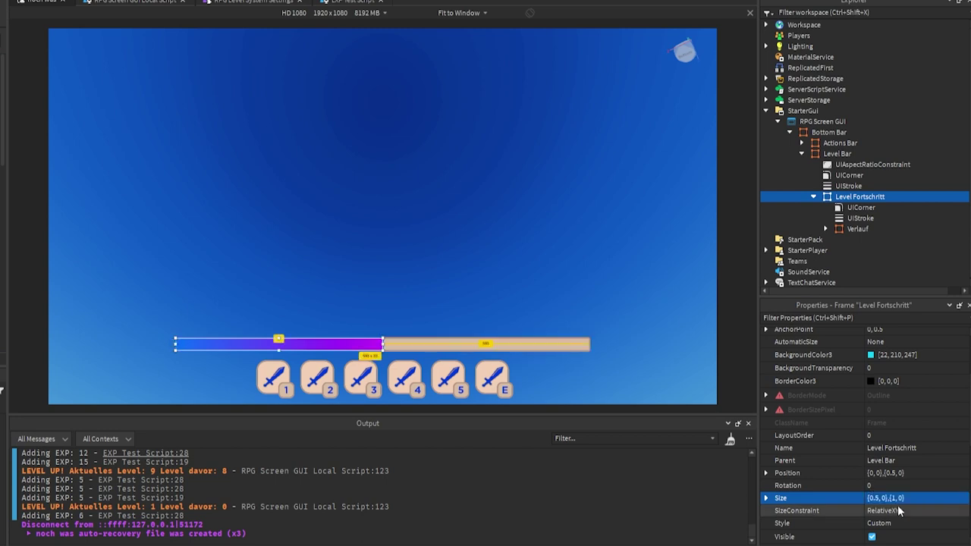
left_click(385, 349)
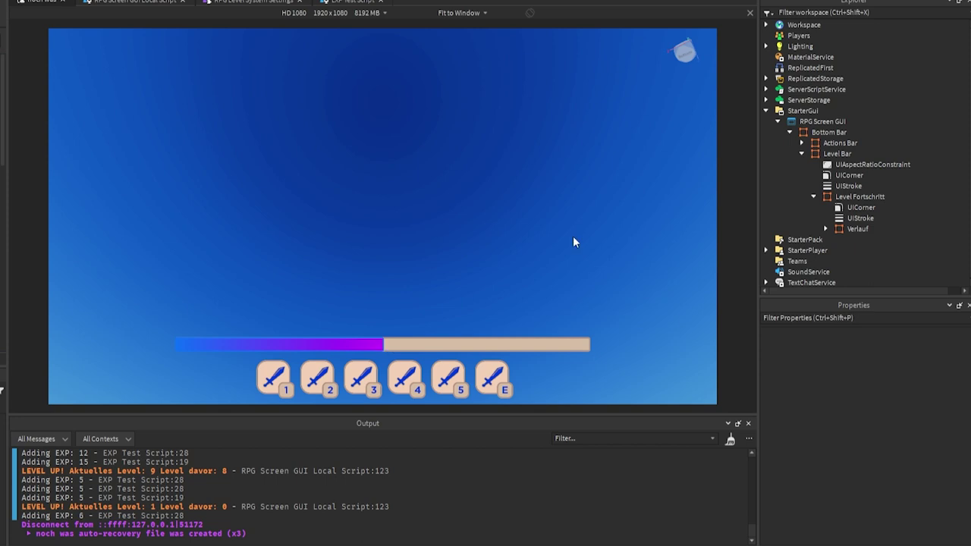
Step: Turn ClipsDescendants off on the Level Fortschritt frame to compare the gradient's clipping, and turn it back on
left_click(861, 198)
scroll(839, 387, "down", 5)
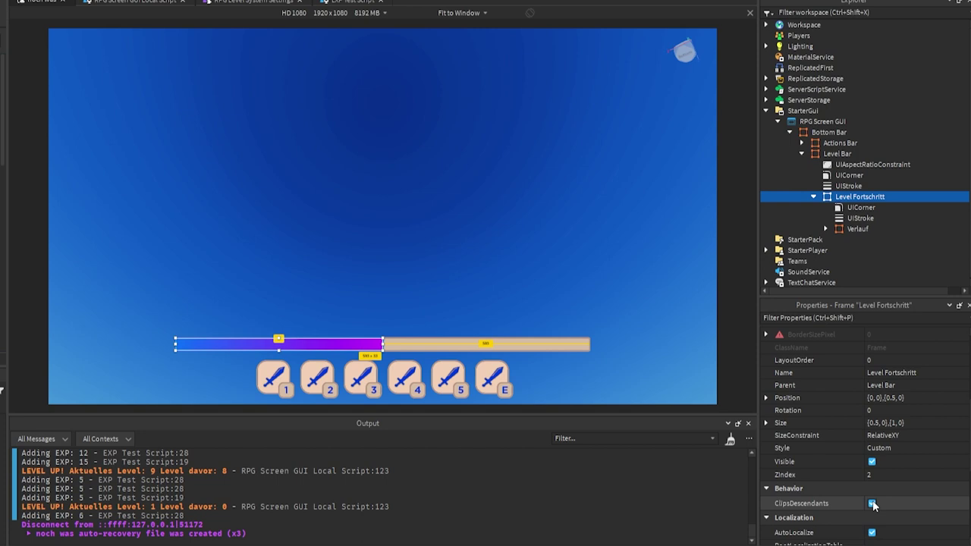
left_click(872, 503)
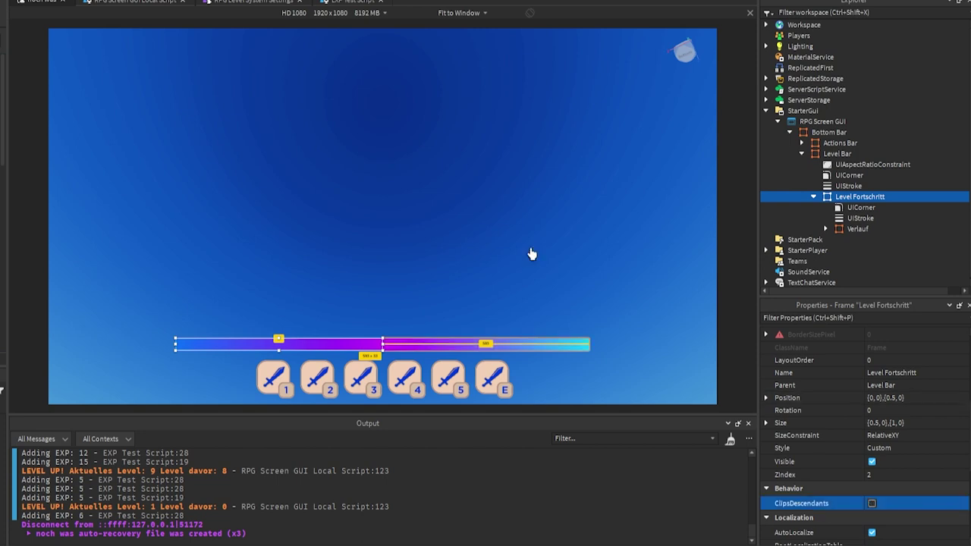
left_click(565, 261)
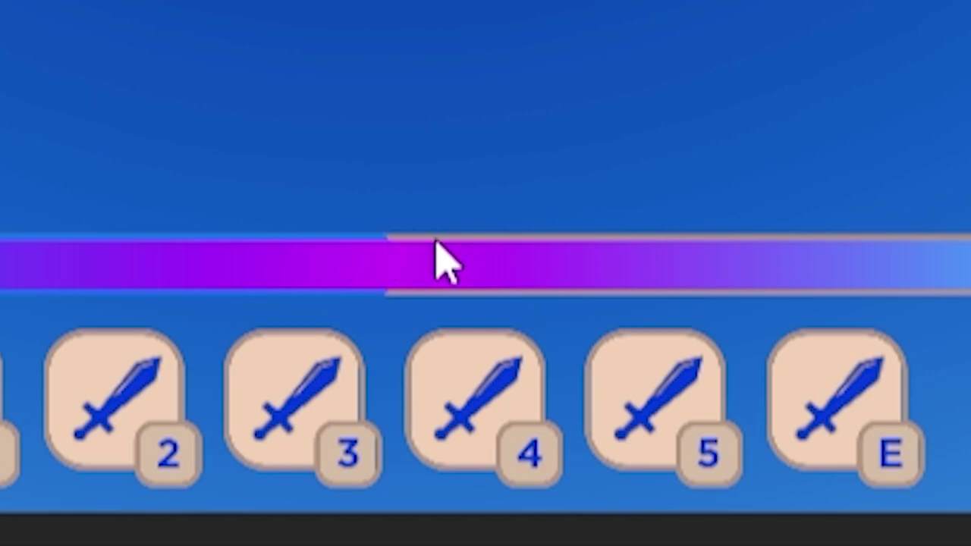
left_click(445, 261)
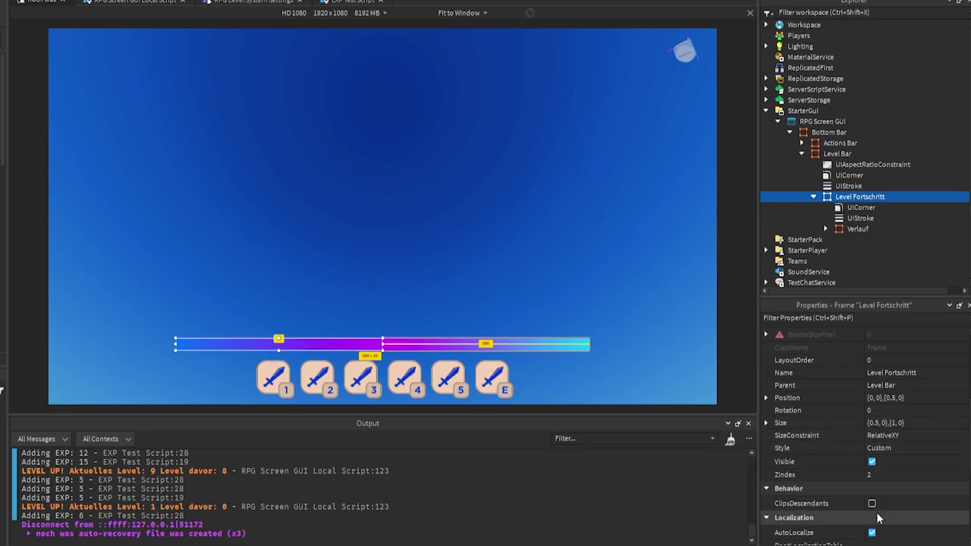
left_click(872, 503)
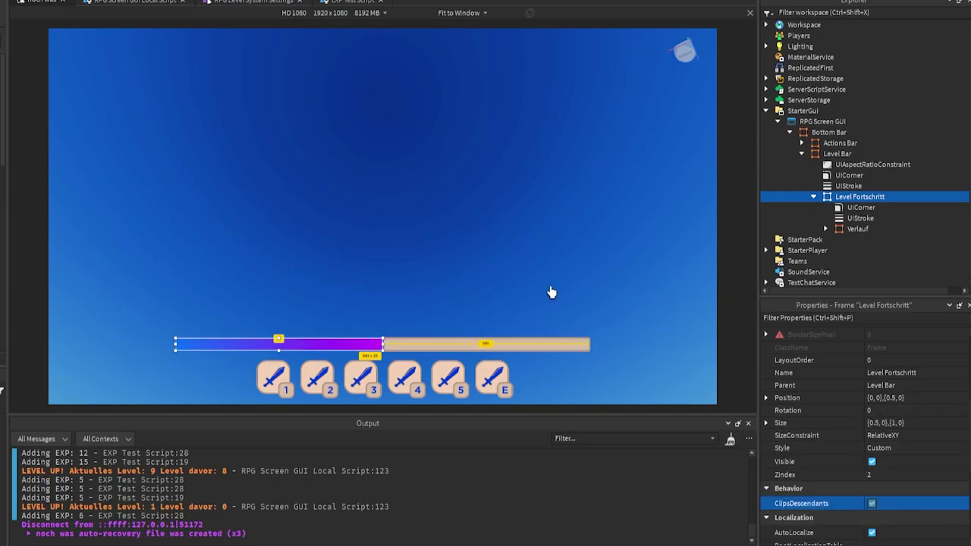
left_click(485, 211)
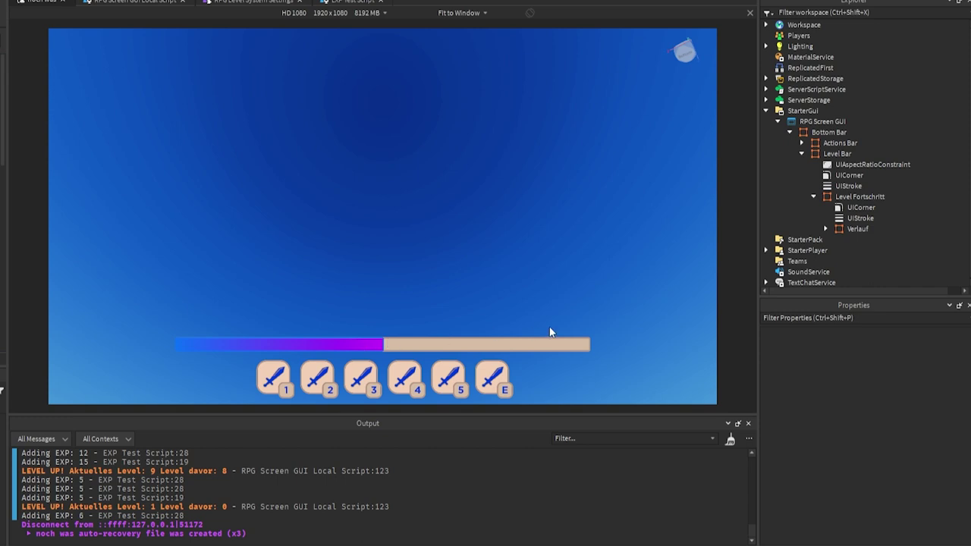
Step: Set the Level Fortschritt frame's size to {0, 0},{1, 0} and deselect the frame
left_click(840, 199)
scroll(876, 504, "down", 3)
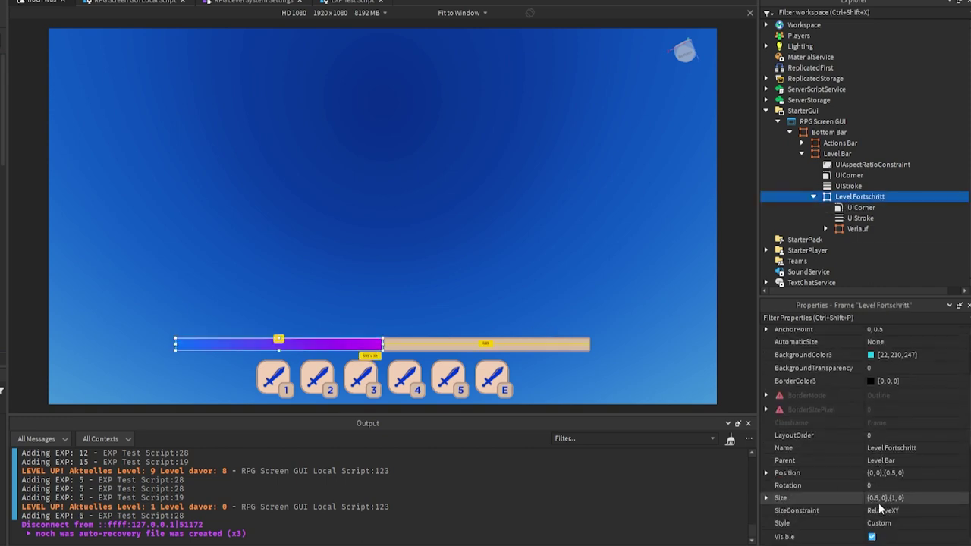
left_click(930, 461)
key("BackSpace")
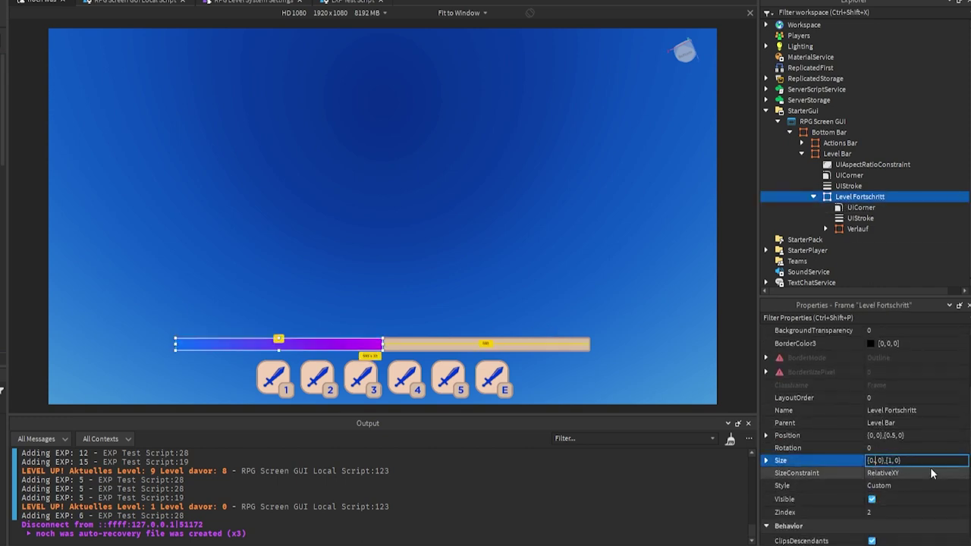
type("0")
key("Return")
left_click(447, 221)
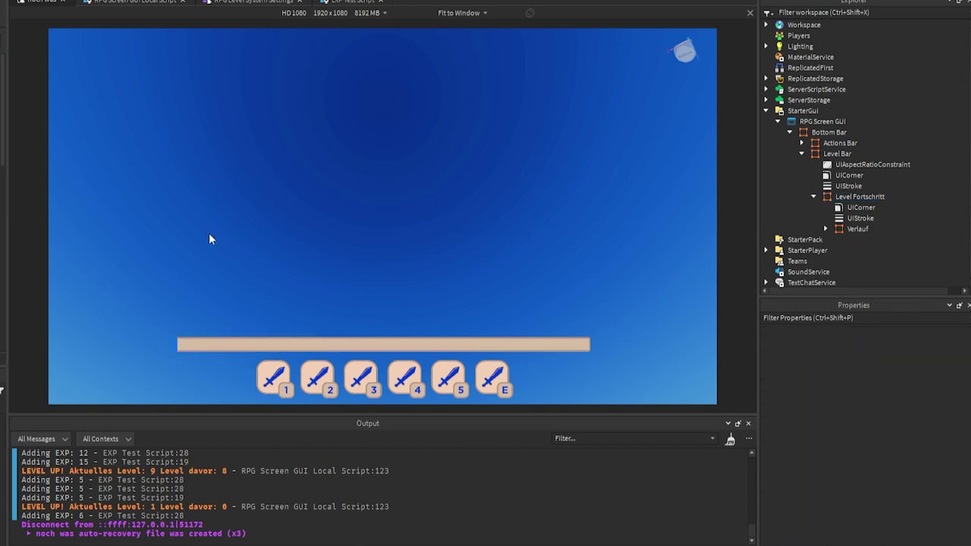
Step: Collapse the Level Fortschritt frame and paste the copied Level Anzeige frame into the Level Bar
left_click(849, 176)
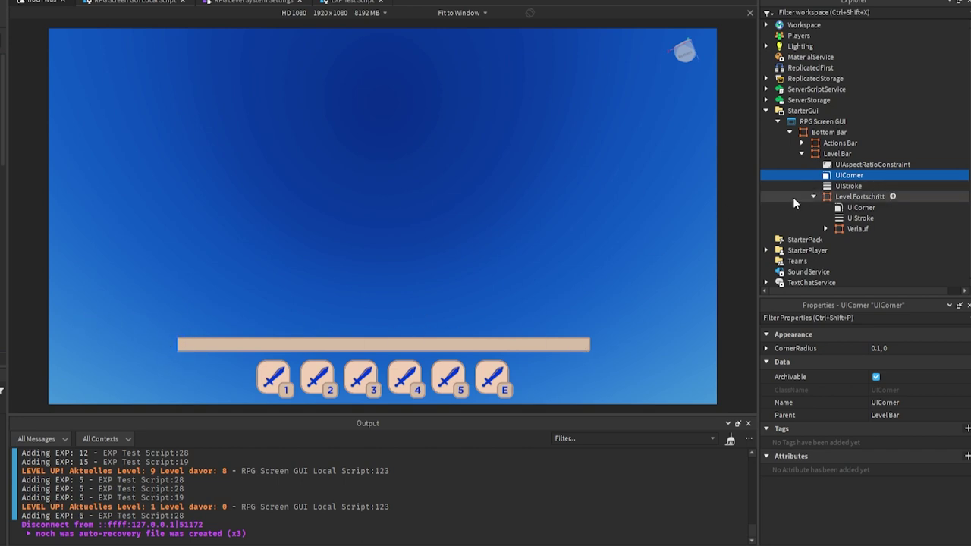
mouse_move(776, 176)
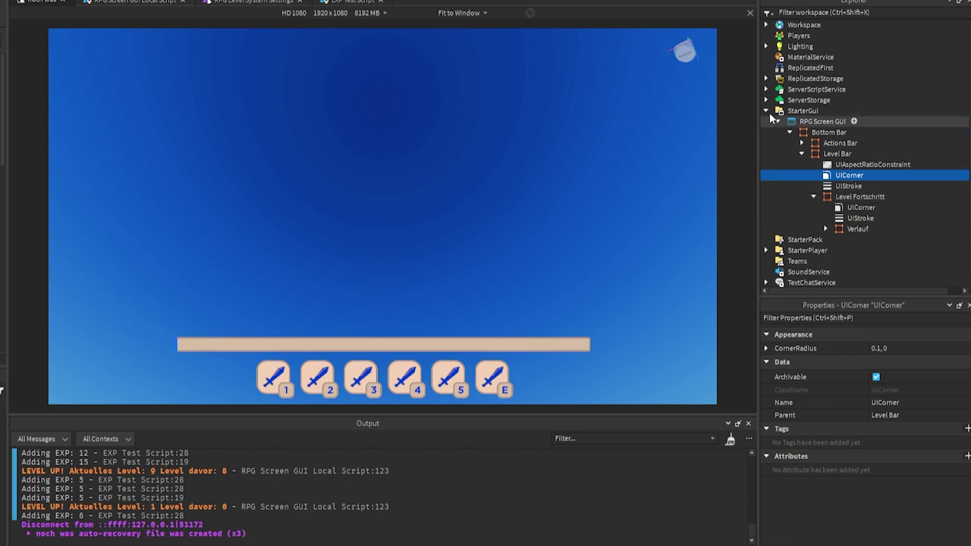
left_click(813, 197)
left_click(834, 155)
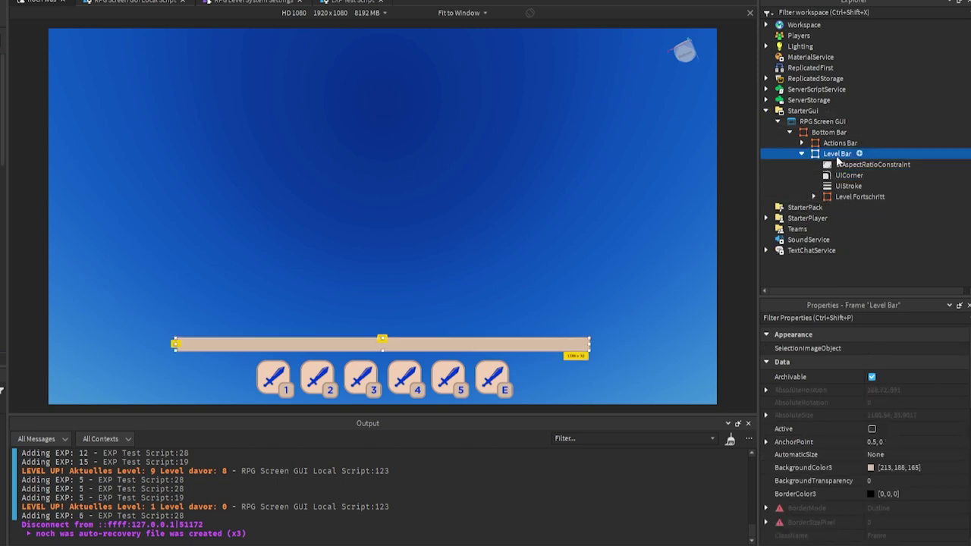
key("ctrl+shift+v")
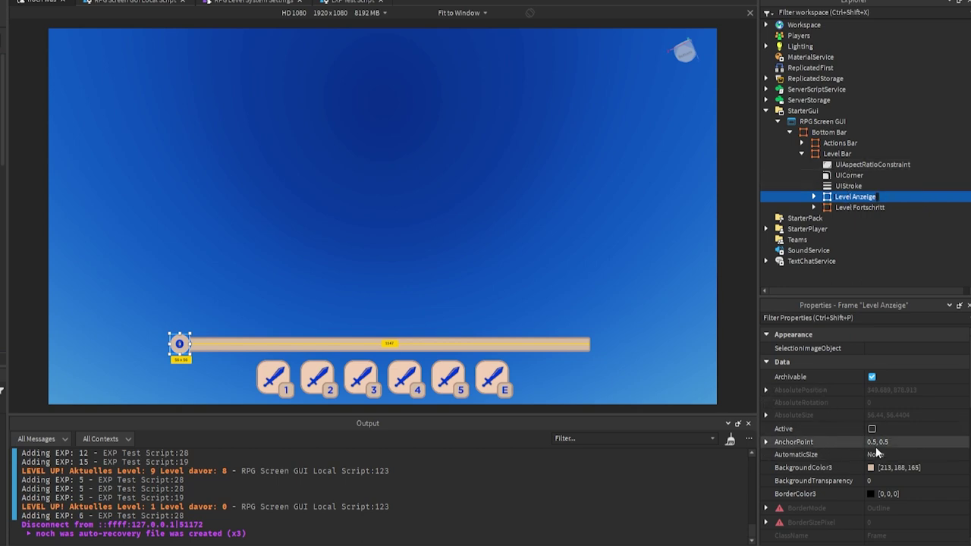
Step: Examine the Level Anzeige frame's position and size, and its UIAspectRatioConstraint, UICorner and UIStroke settings
scroll(878, 452, "down", 3)
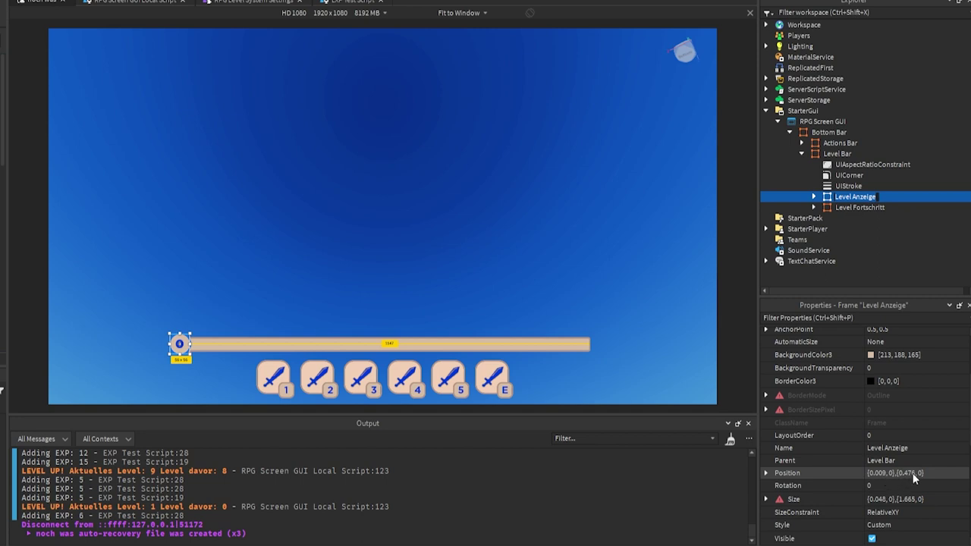
scroll(906, 472, "down", 1)
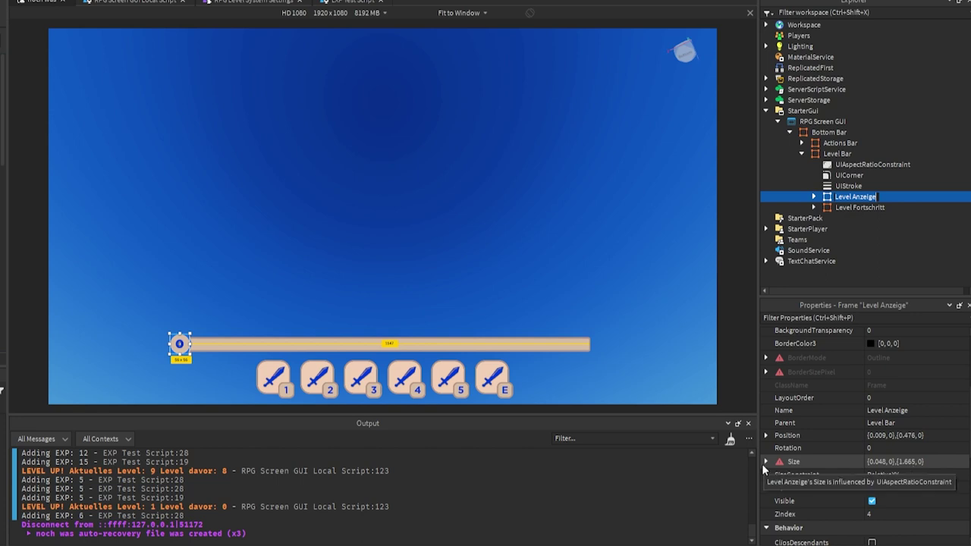
mouse_move(786, 464)
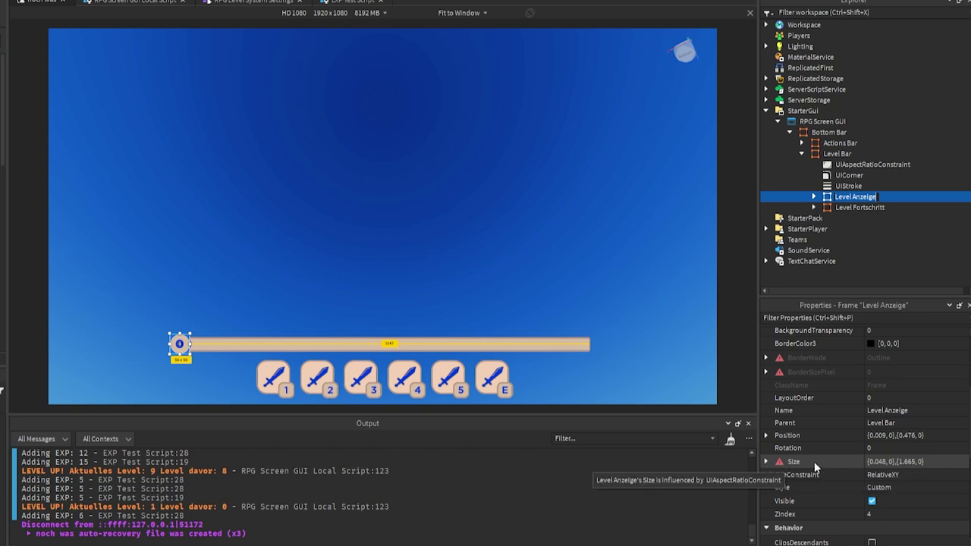
scroll(818, 457, "up", 3)
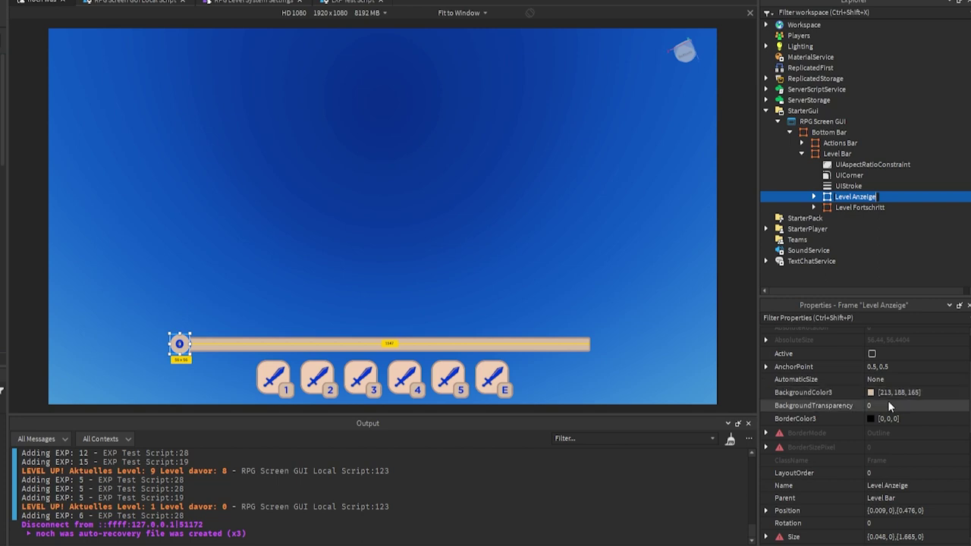
left_click(814, 196)
left_click(852, 208)
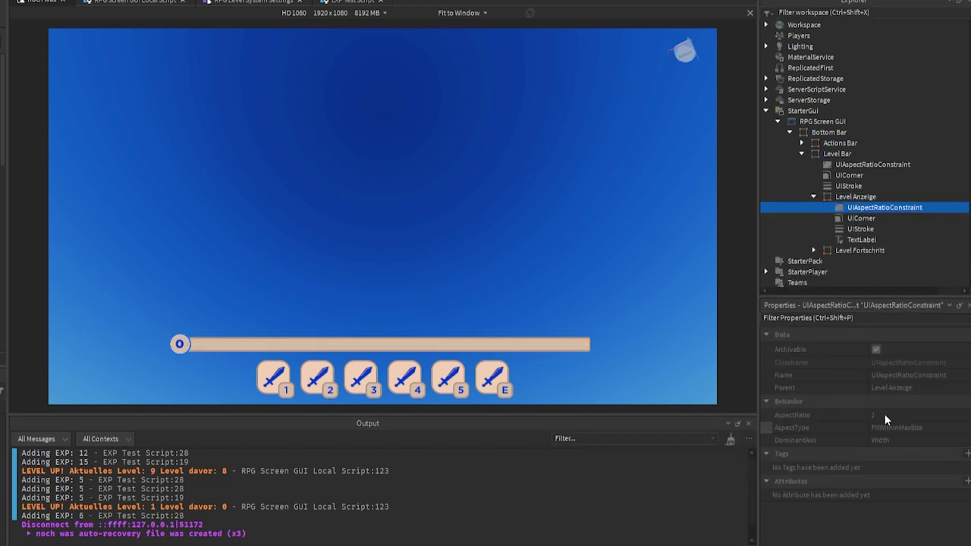
left_click(850, 219)
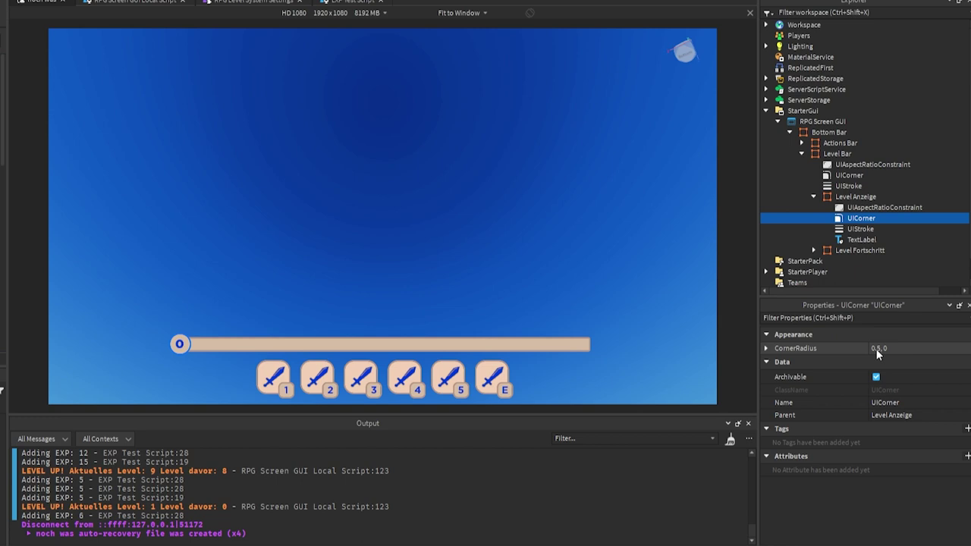
left_click(860, 228)
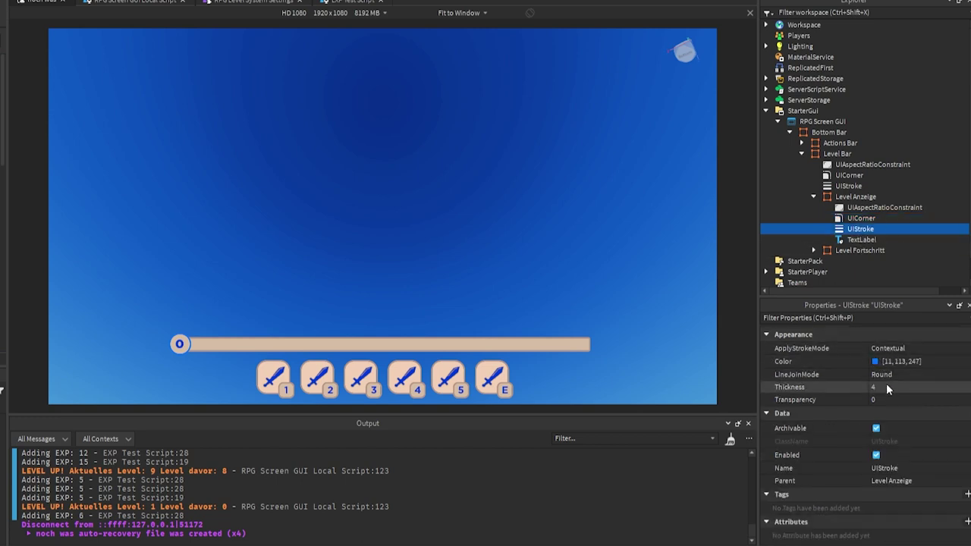
Step: Examine the size, font and text settings of the TextLabel inside Level Anzeige, and clear the selection
left_click(854, 240)
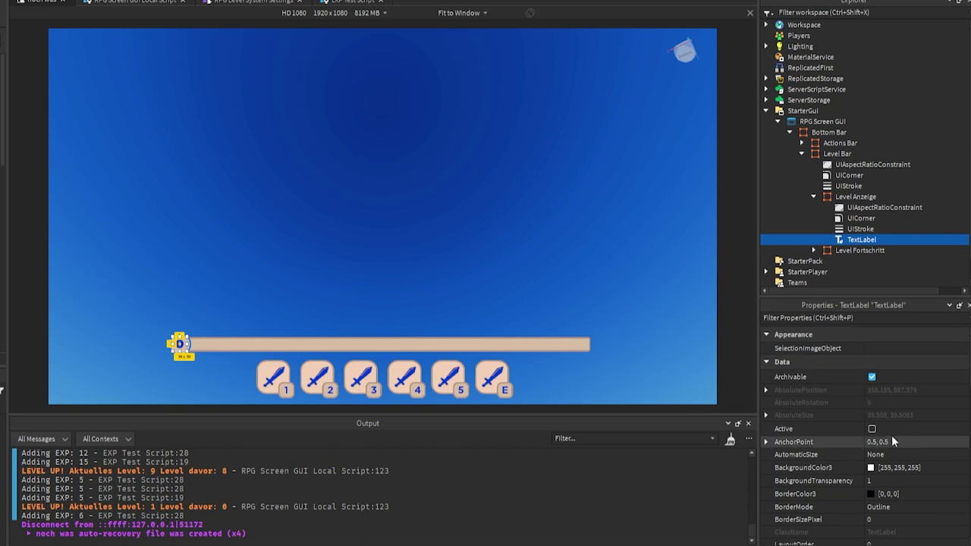
scroll(891, 435, "down", 3)
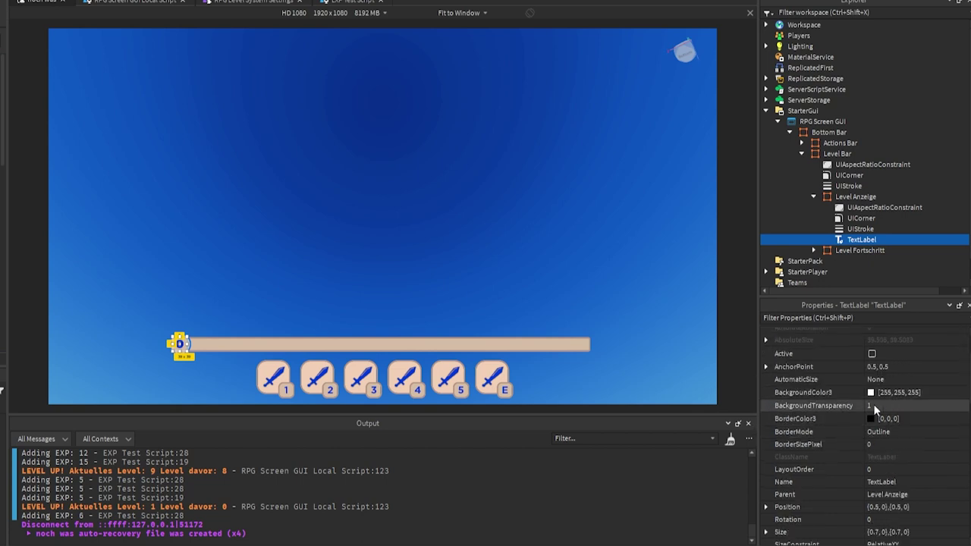
scroll(892, 409, "down", 1)
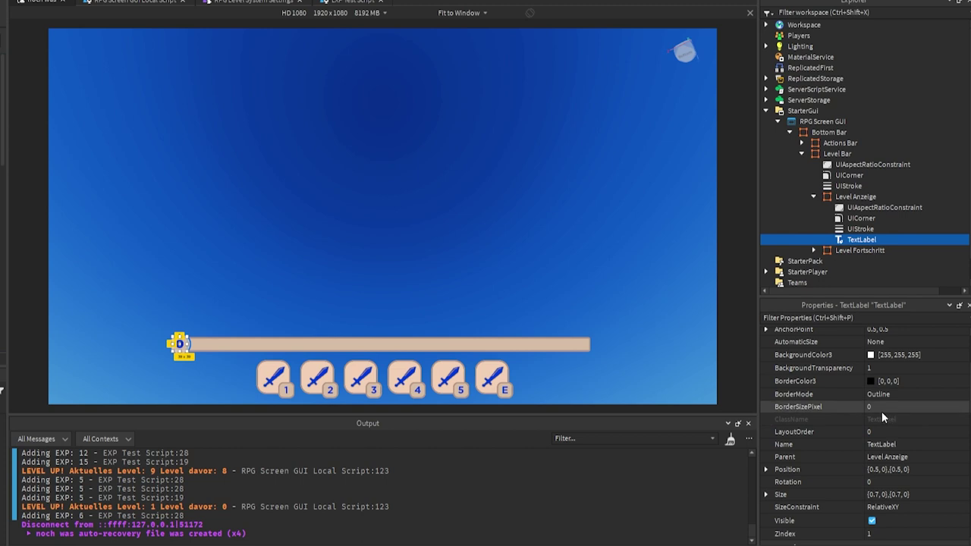
scroll(881, 412, "down", 1)
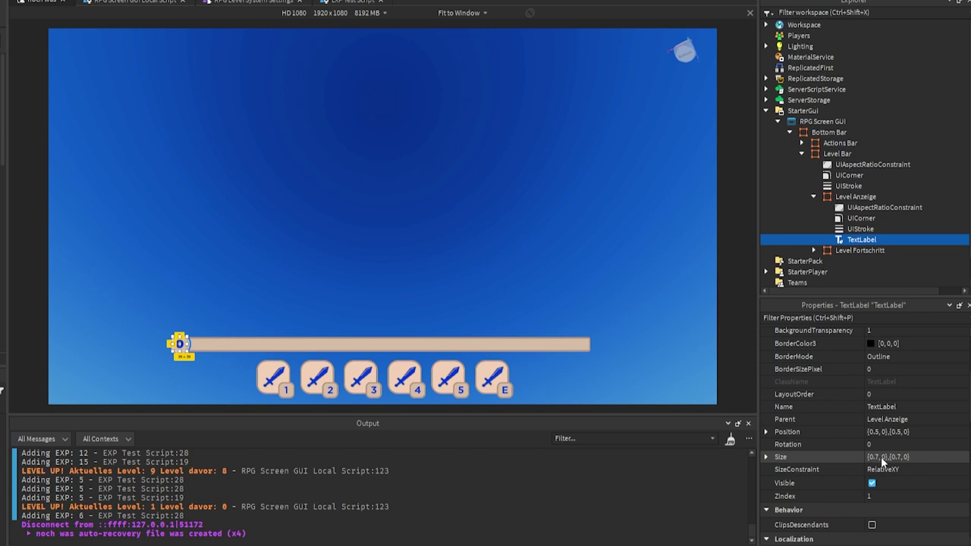
scroll(879, 455, "down", 10)
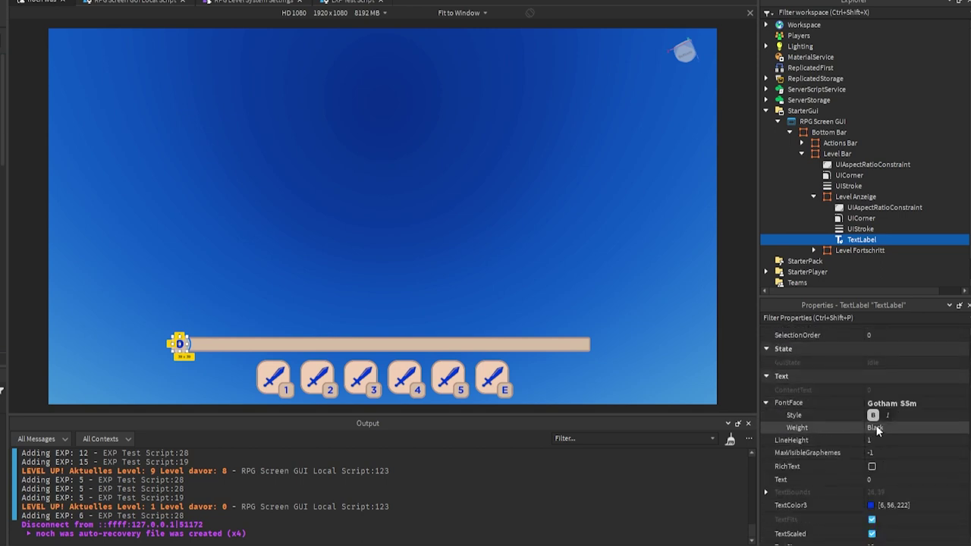
scroll(885, 455, "down", 1)
scroll(884, 462, "down", 1)
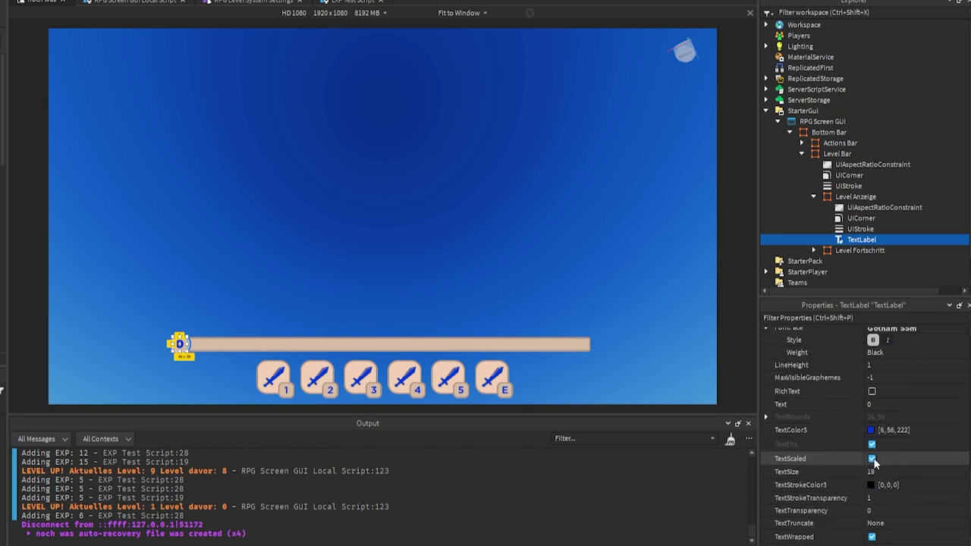
scroll(880, 465, "down", 1)
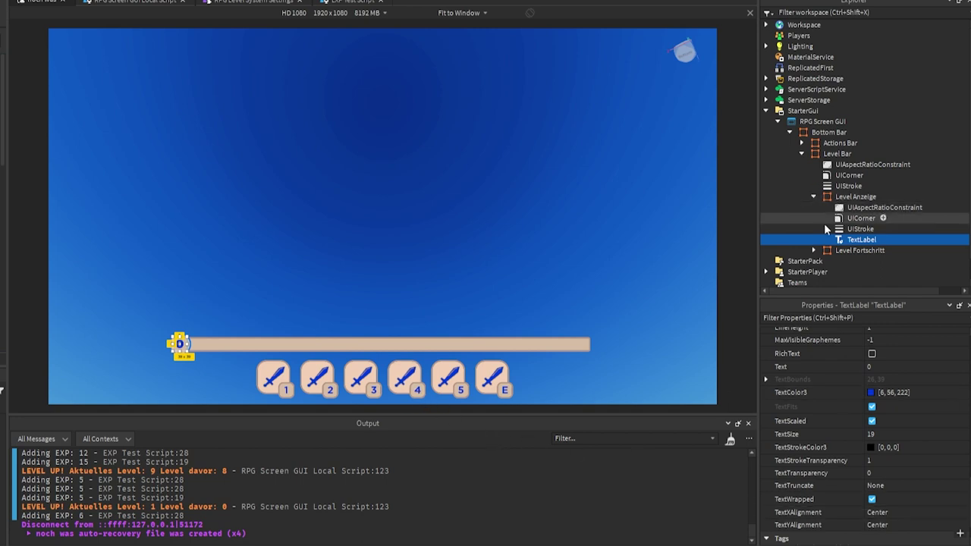
left_click(794, 197)
left_click(785, 195, "ctrl")
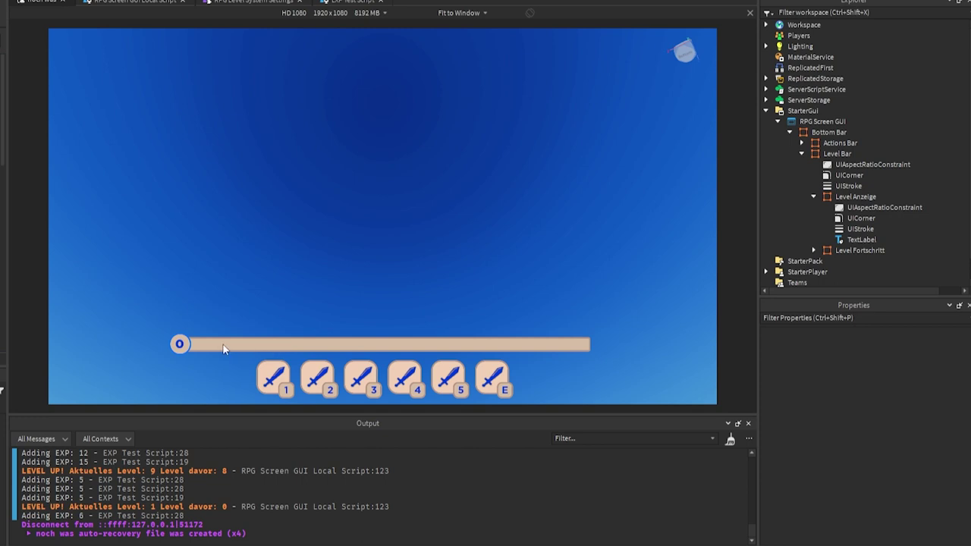
Step: Duplicate the Level Fortschritt frame inside the Level Bar and rename the copy Level FortschrittFast
left_click(859, 249)
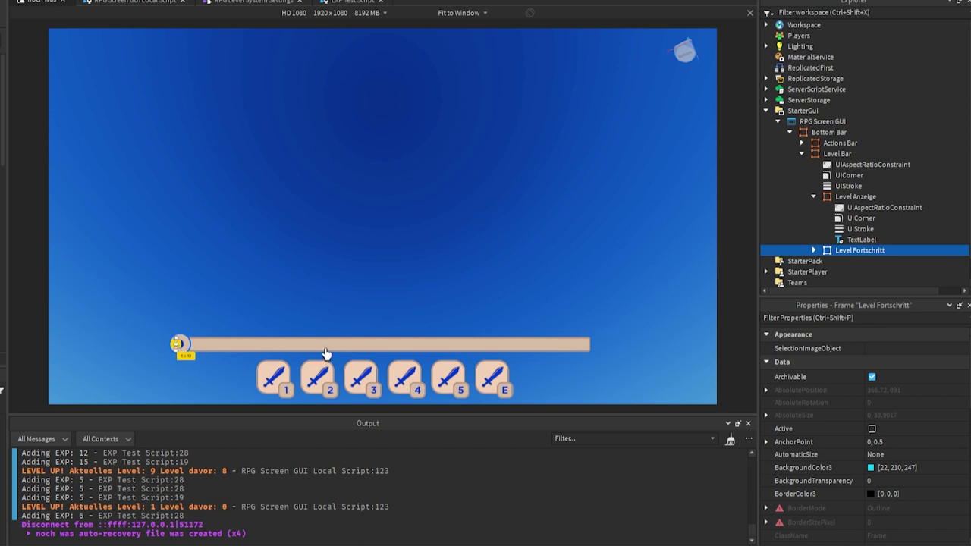
left_click(813, 197)
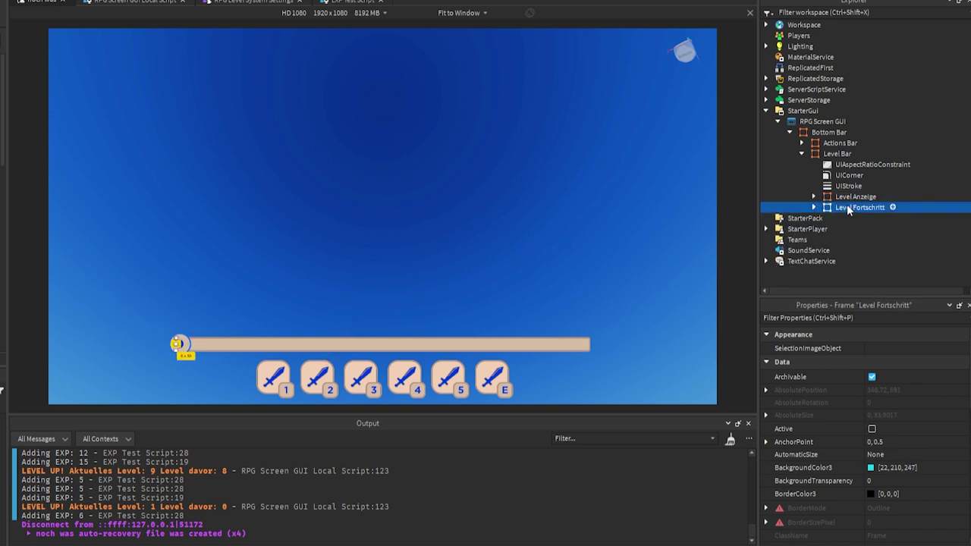
key("ctrl+d")
scroll(910, 489, "down", 3)
left_click(933, 485)
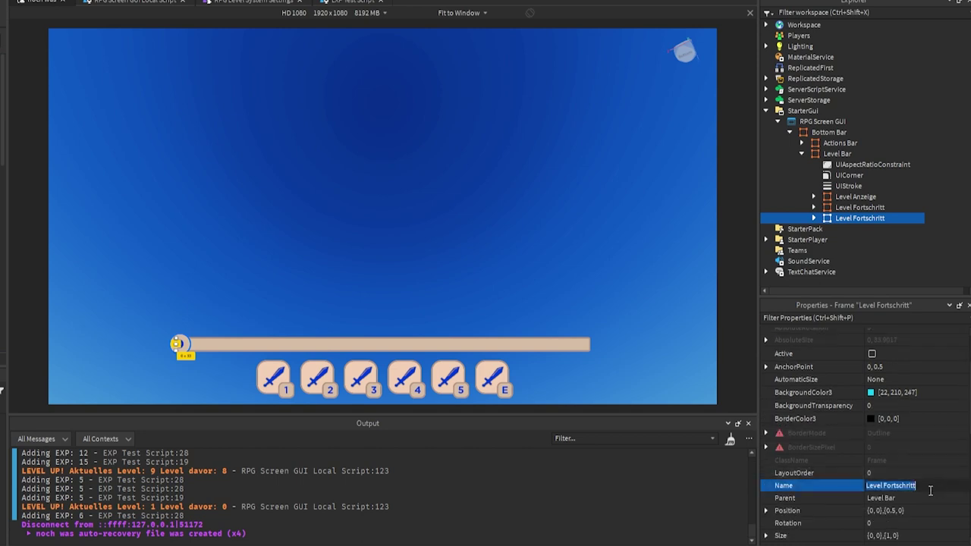
type("Fast")
key("Return")
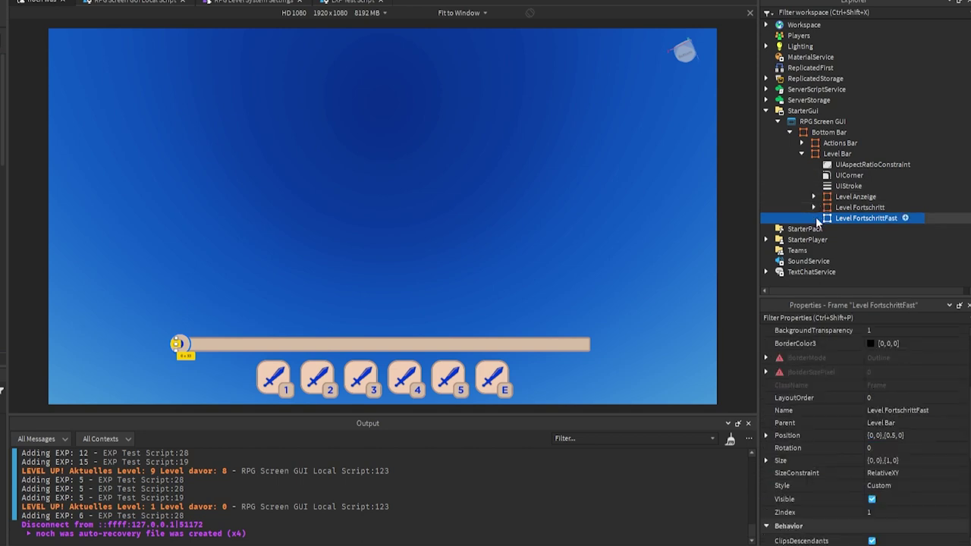
Step: Expand the Level FortschrittFast frame and set its size to {0.7, 0},{1, 0}
left_click(815, 217)
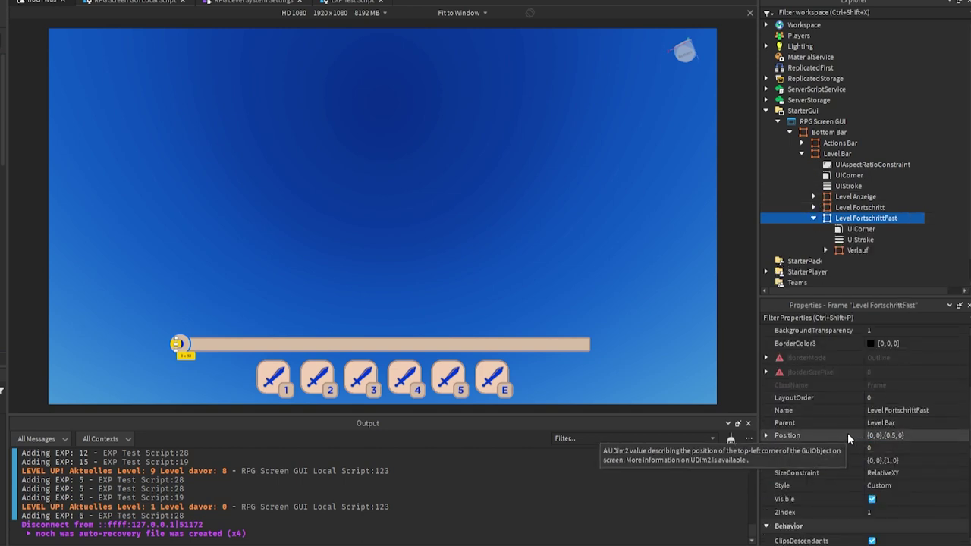
left_click(875, 460)
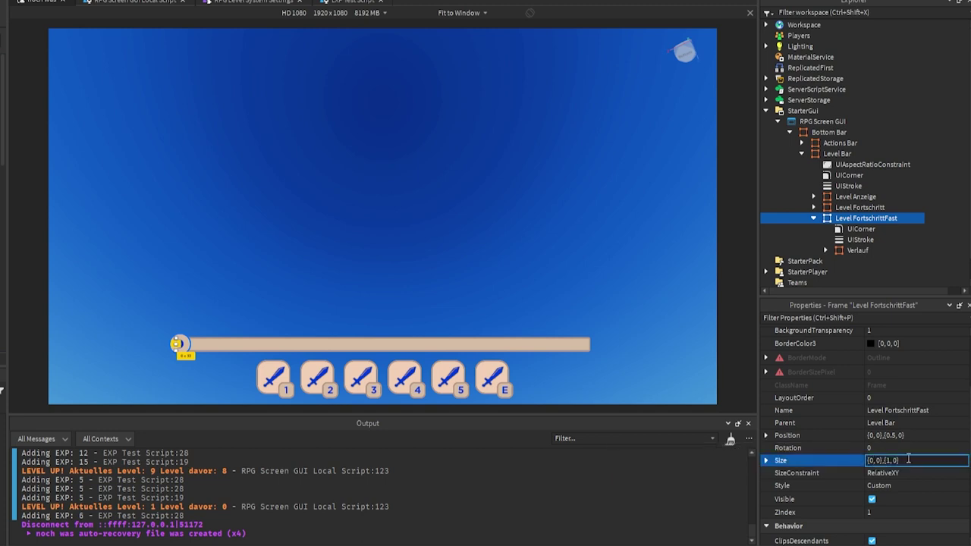
type(".7")
key("Return")
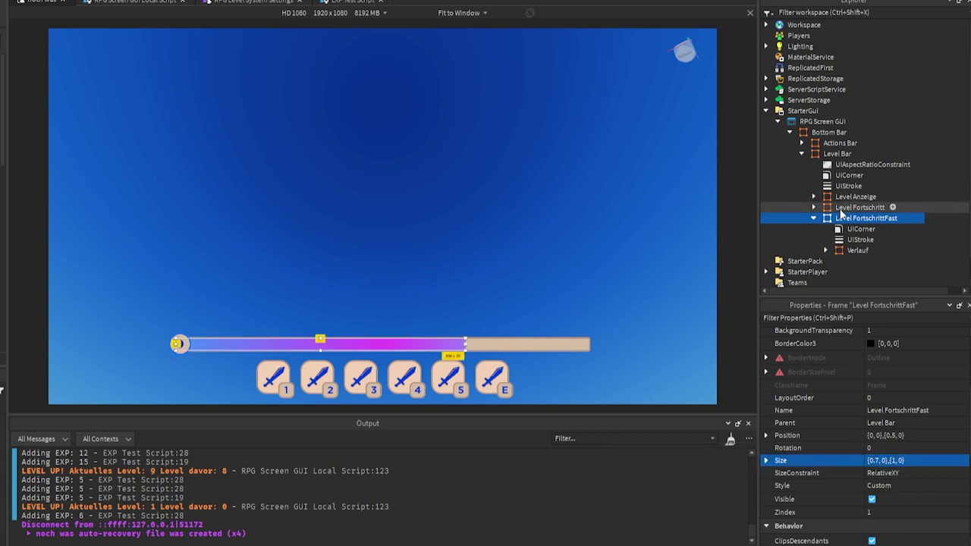
Step: Set the original Level Fortschritt frame's size to {0.5, 0},{1, 0} and clear the selection
left_click(842, 209)
left_click(893, 462)
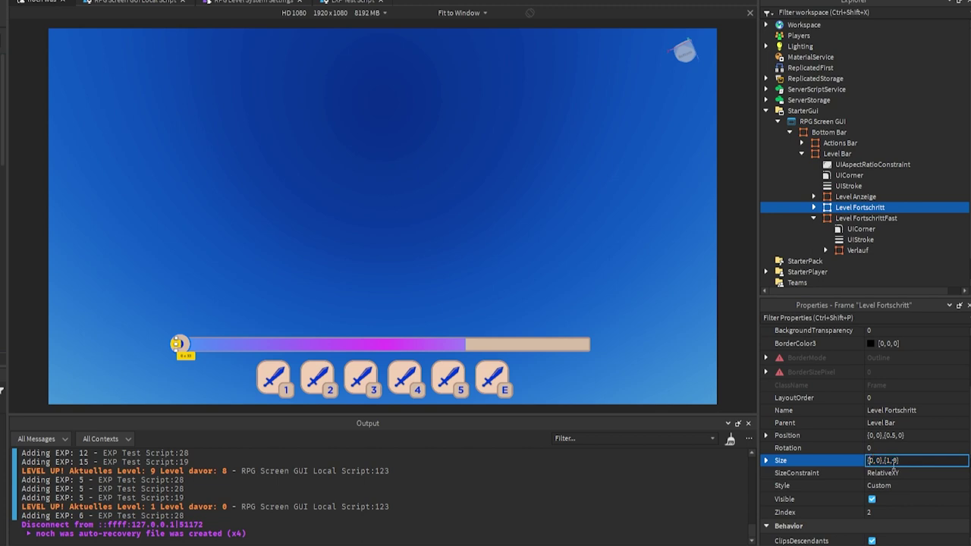
type(".5")
key("Return")
left_click(591, 212)
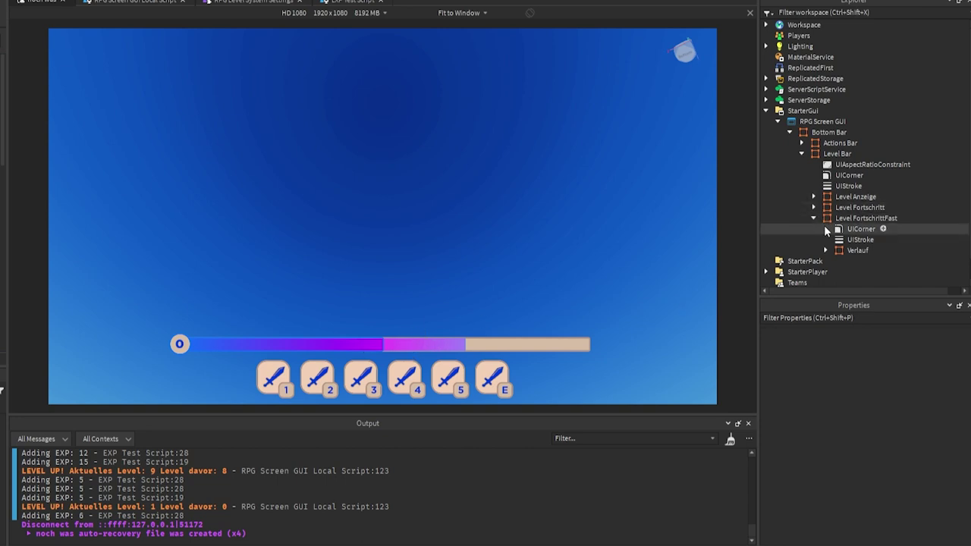
Step: Open the color sequence of the UIGradient inside the Level FortschrittFast frame's Verlauf
left_click(854, 250)
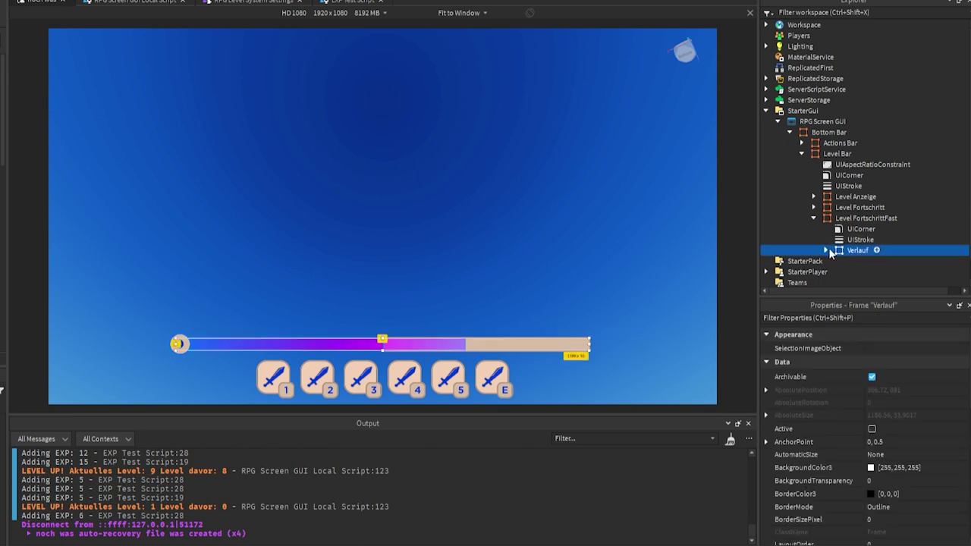
left_click(826, 250)
left_click(874, 261)
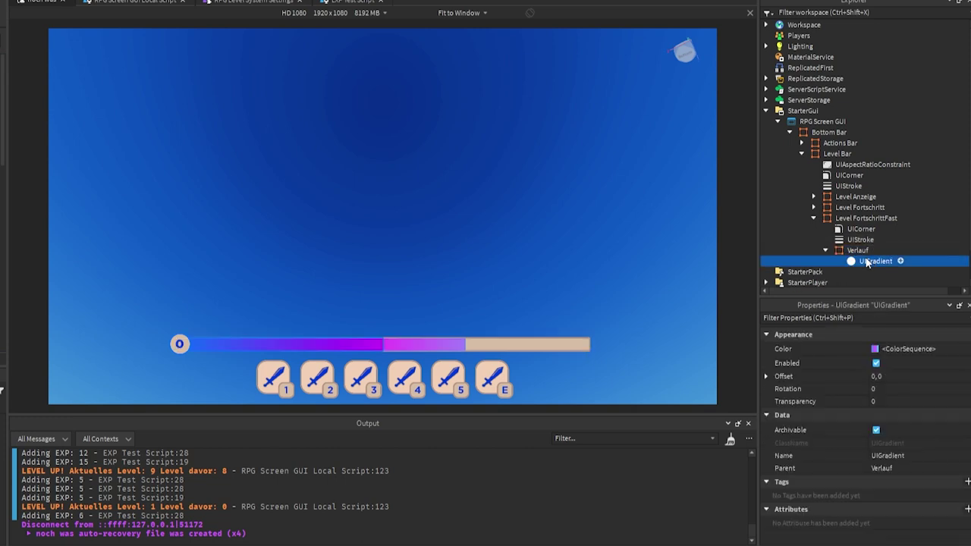
left_click(878, 350)
left_click(966, 349)
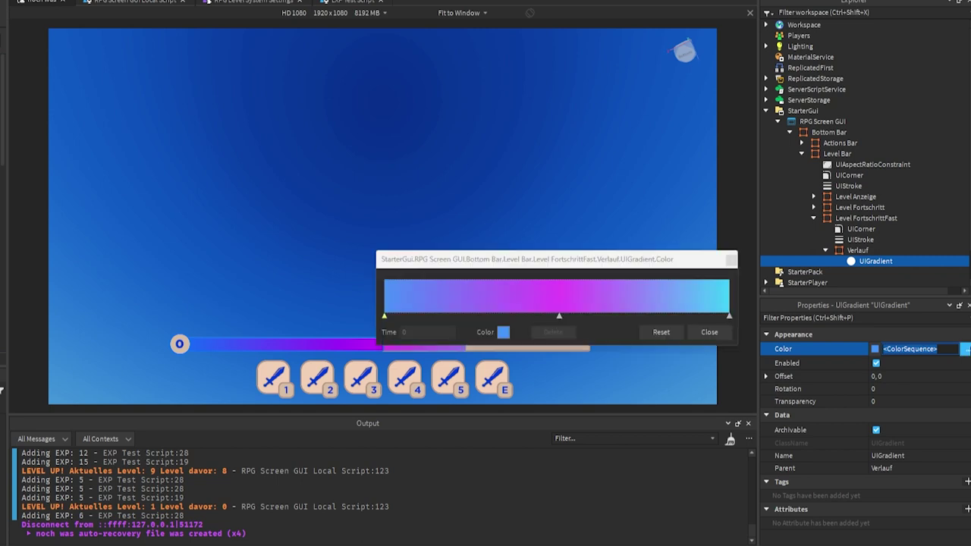
Step: Examine the colors of the gradient's start, middle and end keypoints, leaving them unedited, and close the color sequence
left_click(383, 315)
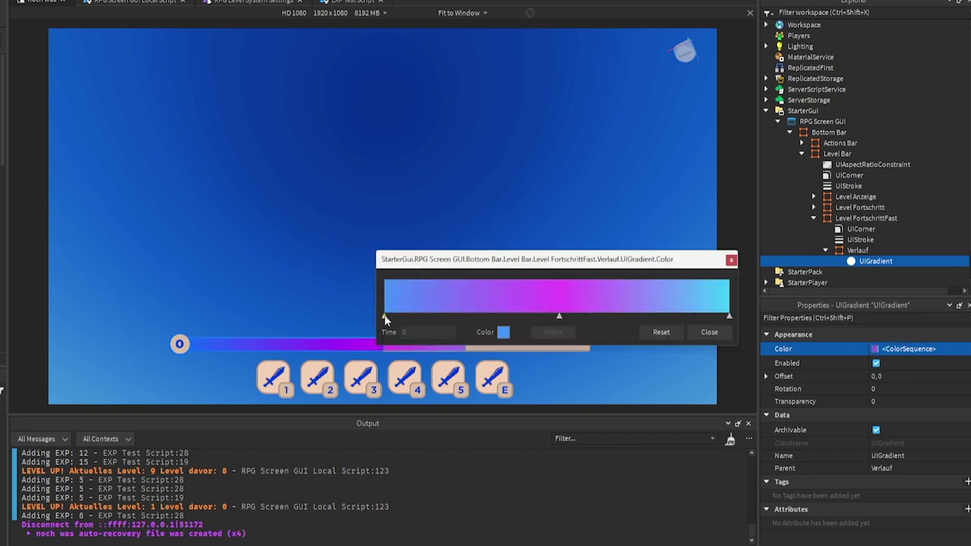
left_click(504, 333)
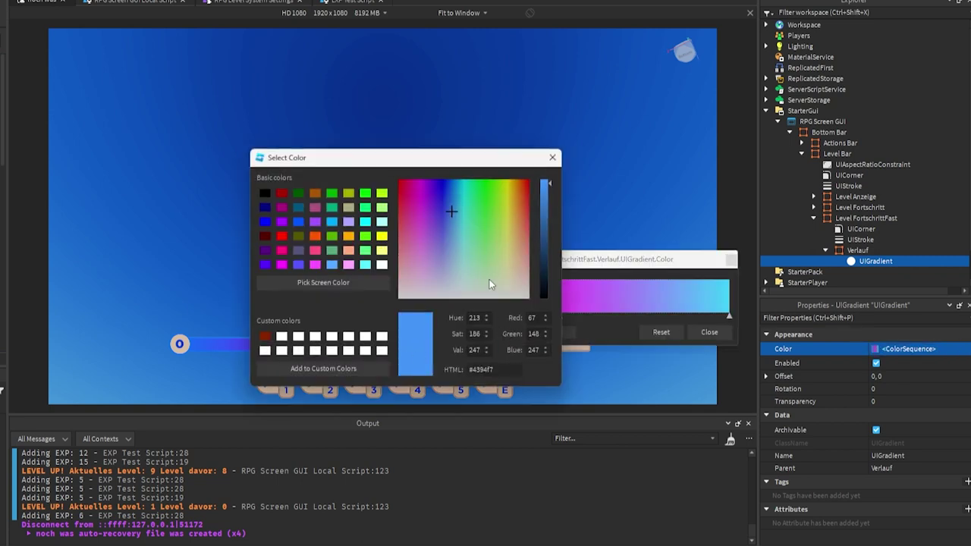
left_click(552, 157)
left_click(504, 333)
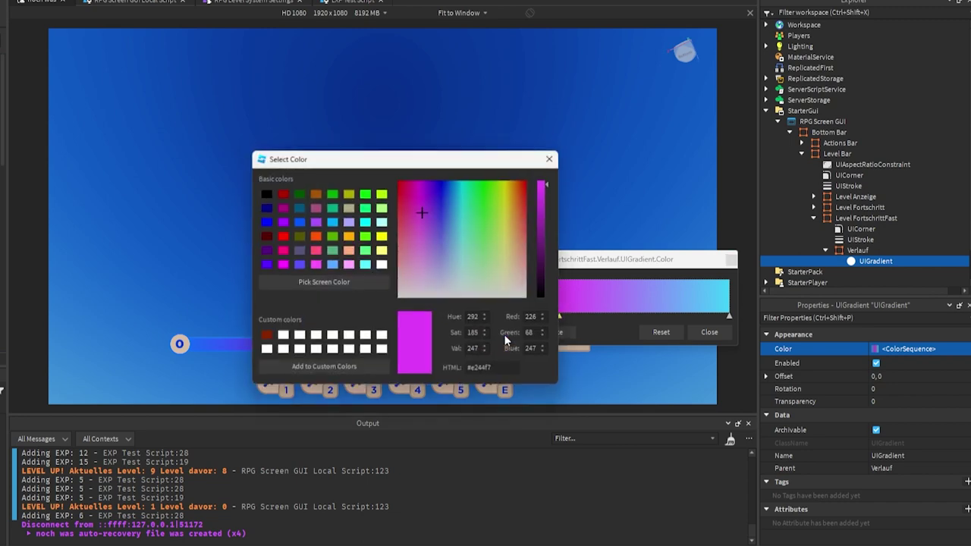
left_click(552, 157)
left_click(728, 316)
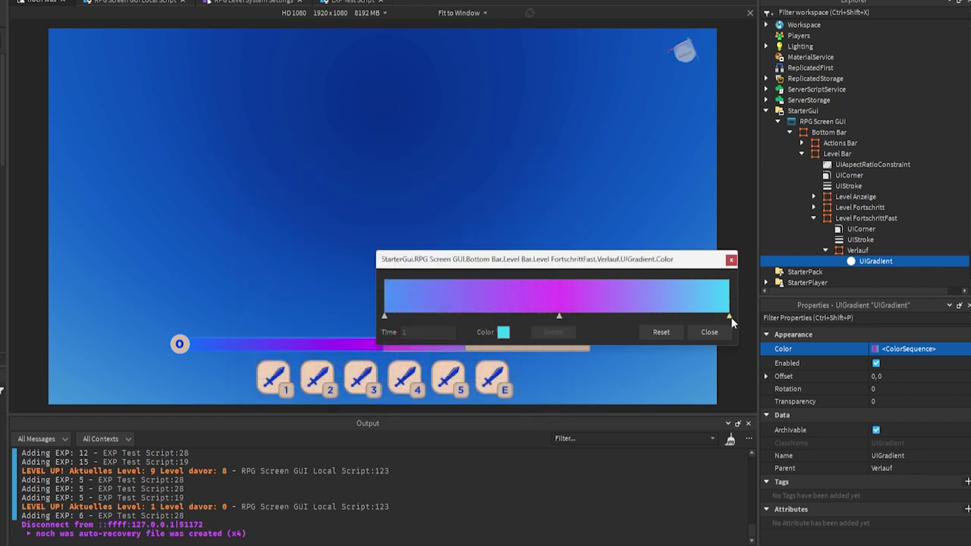
left_click(507, 334)
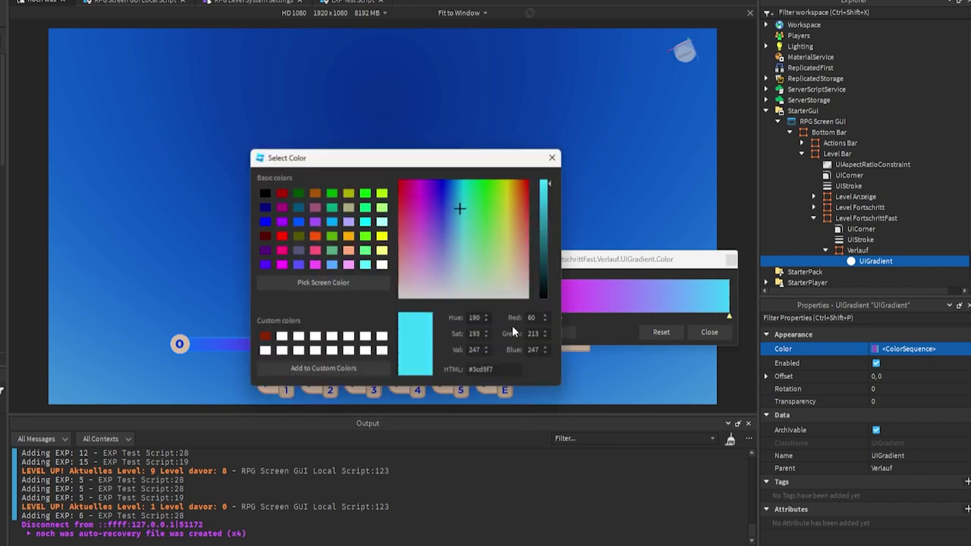
left_click(552, 157)
left_click(730, 260)
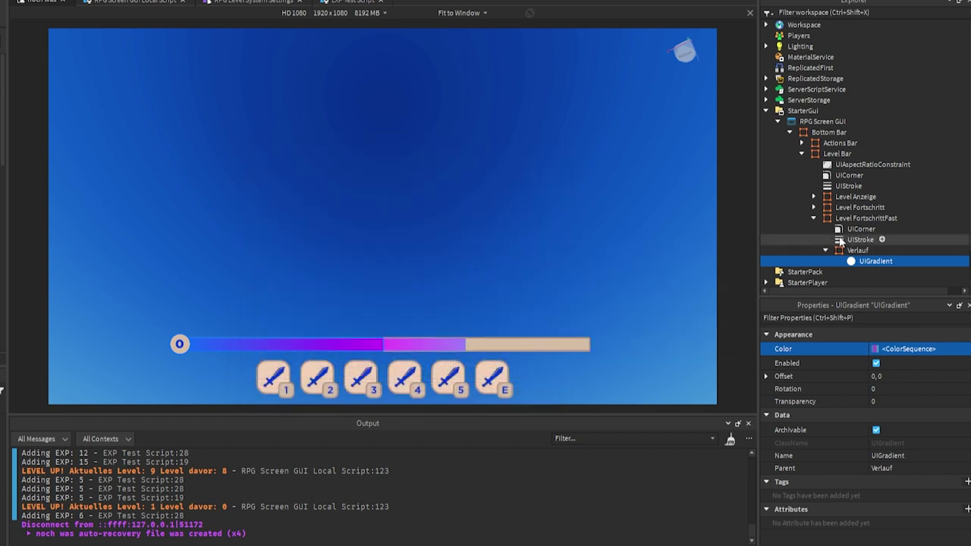
Step: Set the BackgroundTransparency of the Verlauf frame inside Level FortschrittFast to 0.5 and clear the selection
left_click(826, 250)
left_click(855, 249)
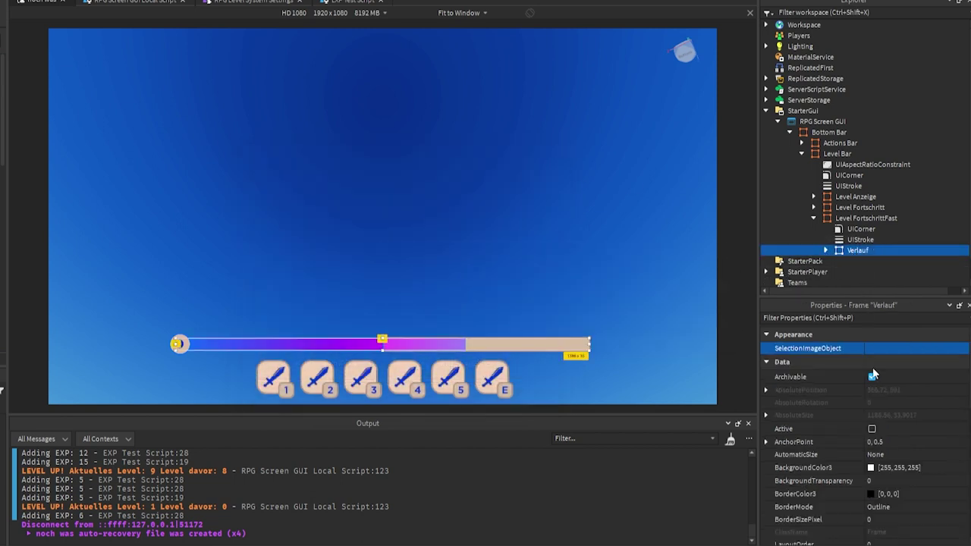
scroll(882, 441, "down", 1)
left_click(880, 443)
type("0.5")
key("Return")
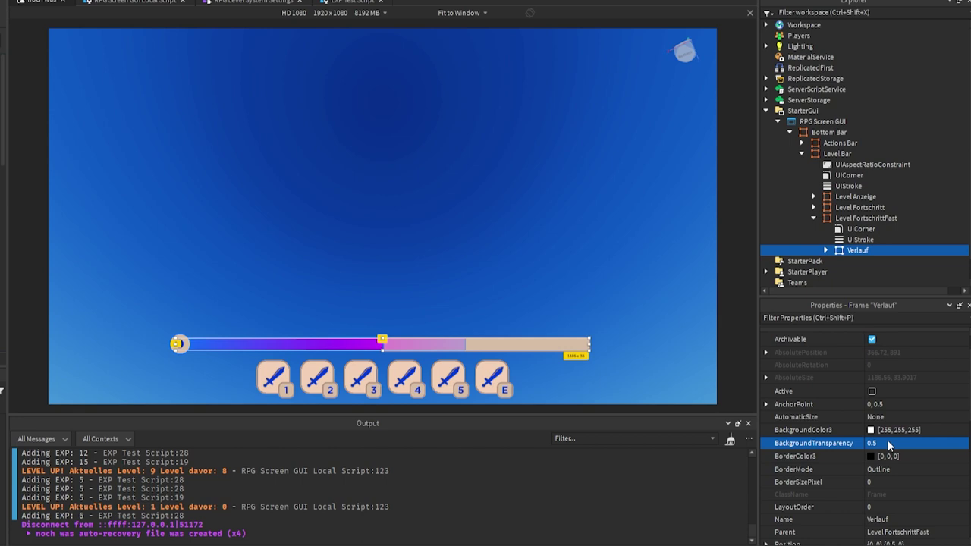
left_click(577, 271)
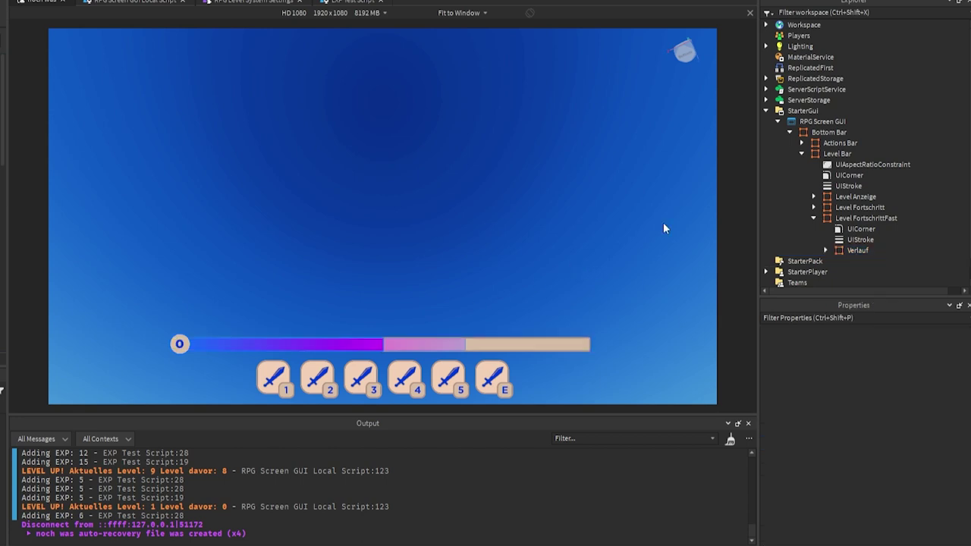